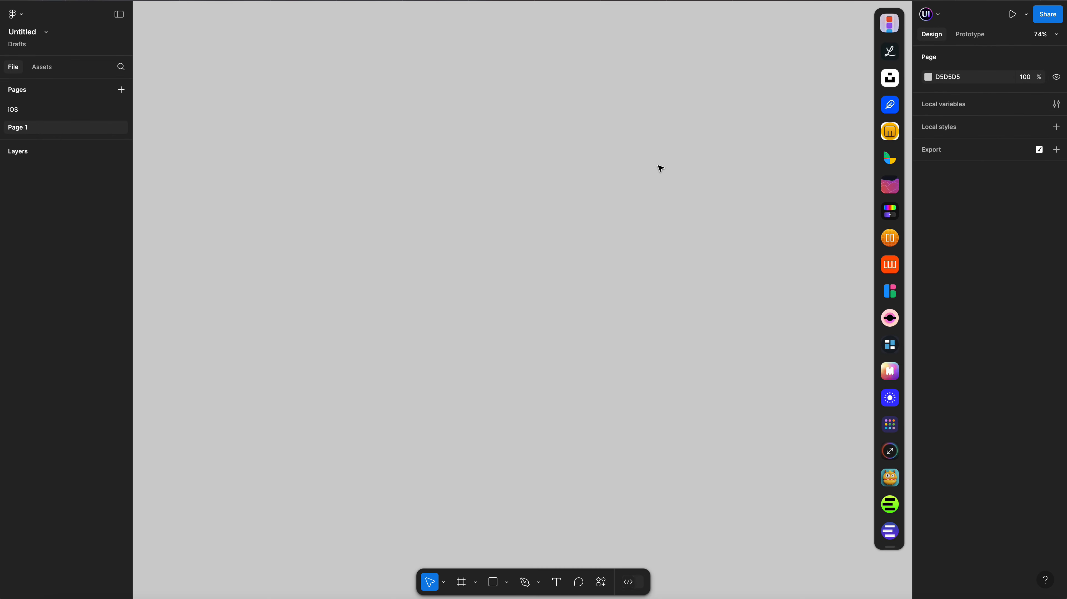
# Create an iPhone 16 frame on the empty canvas
pyautogui.press('f')
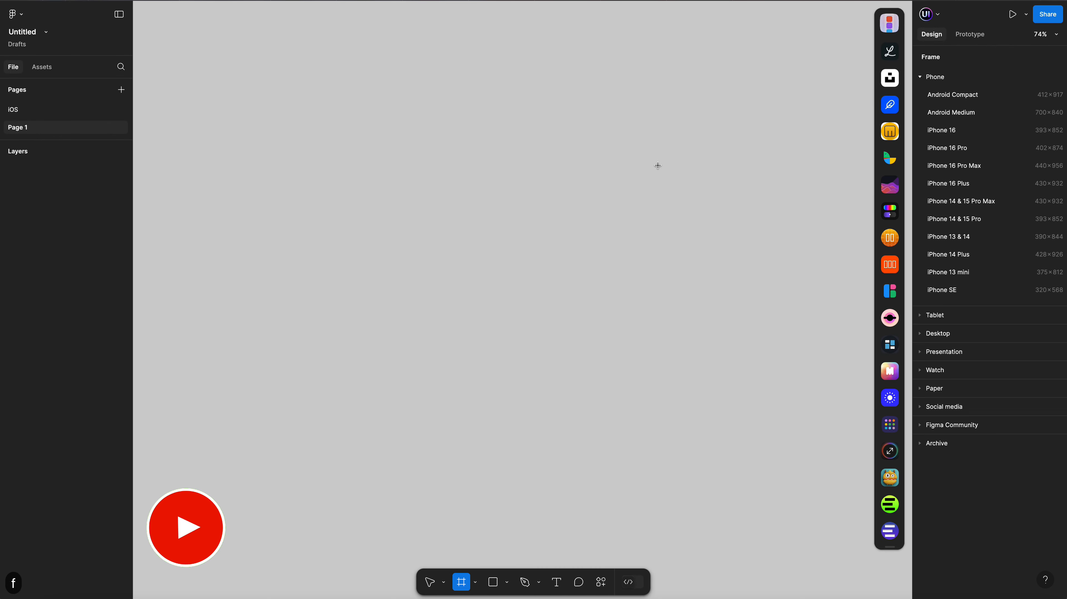
pyautogui.click(930, 130)
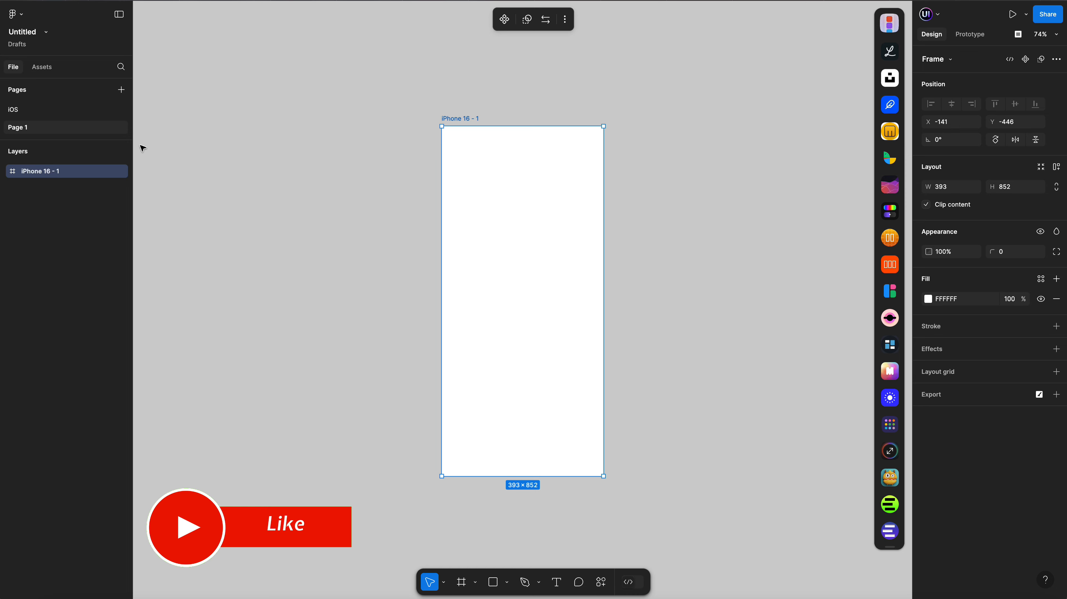
pyautogui.click(1059, 37)
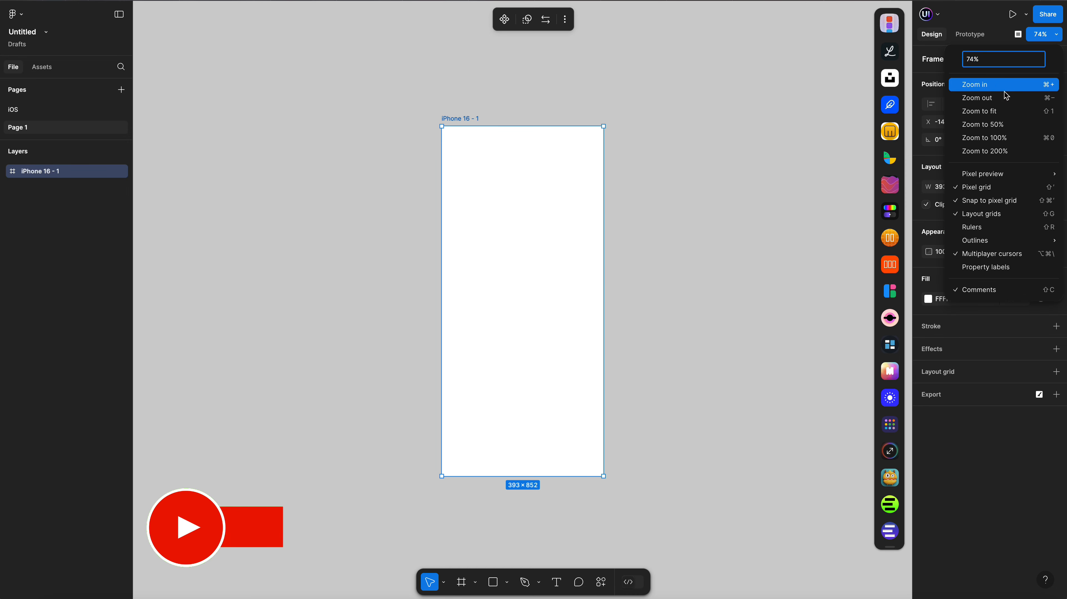
pyautogui.click(990, 102)
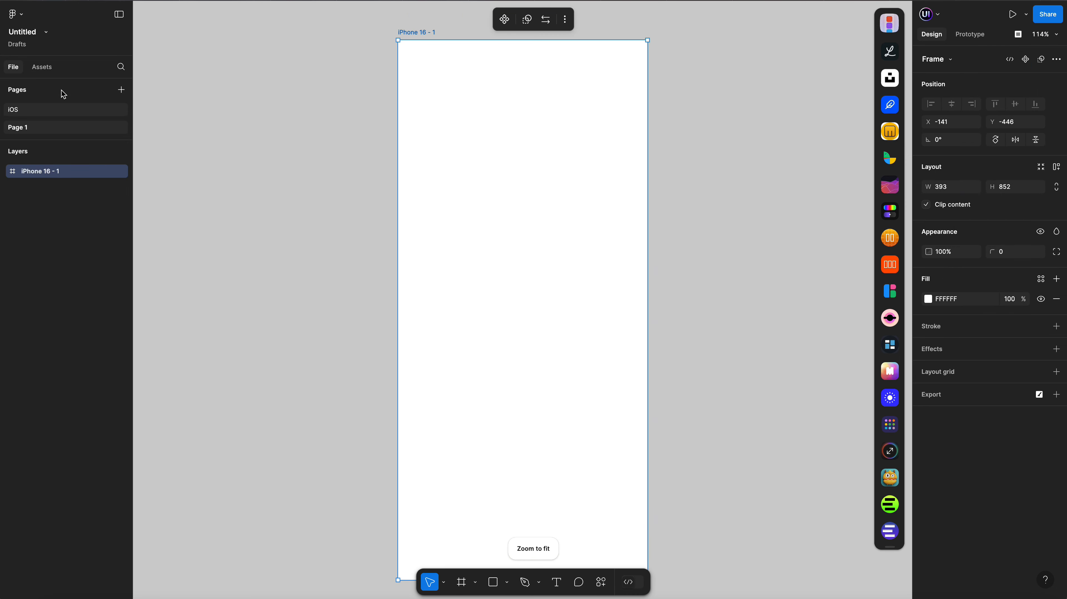
# Add the Pro home bar along the bottom of the iPhone frame and the 15 Pro status bar along its top from the local assets
pyautogui.click(47, 68)
pyautogui.click(64, 163)
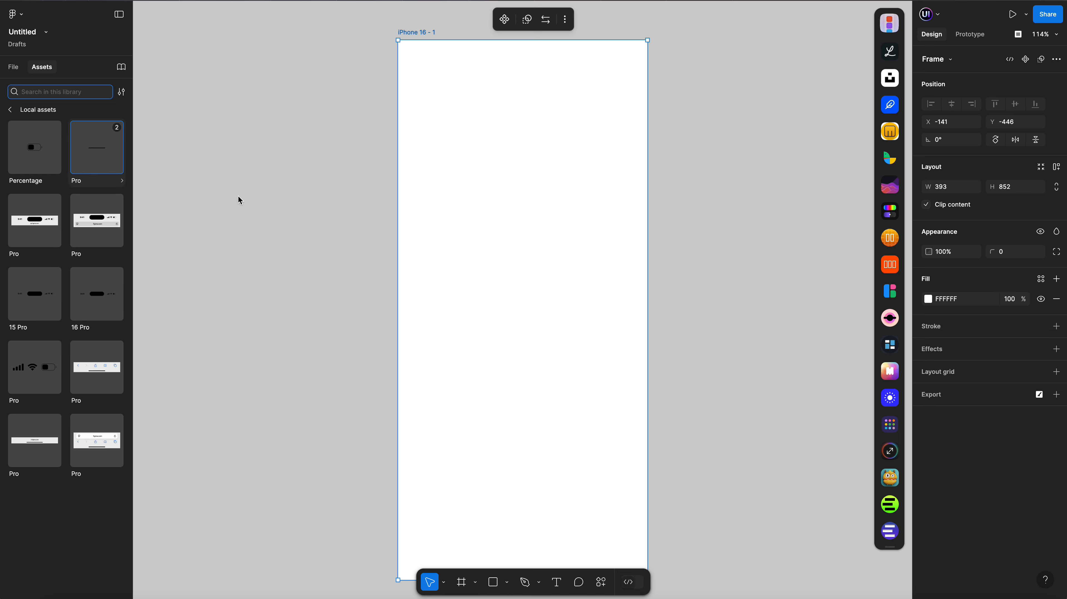
pyautogui.moveTo(97, 148); pyautogui.dragTo(479, 243)
pyautogui.click(1036, 140)
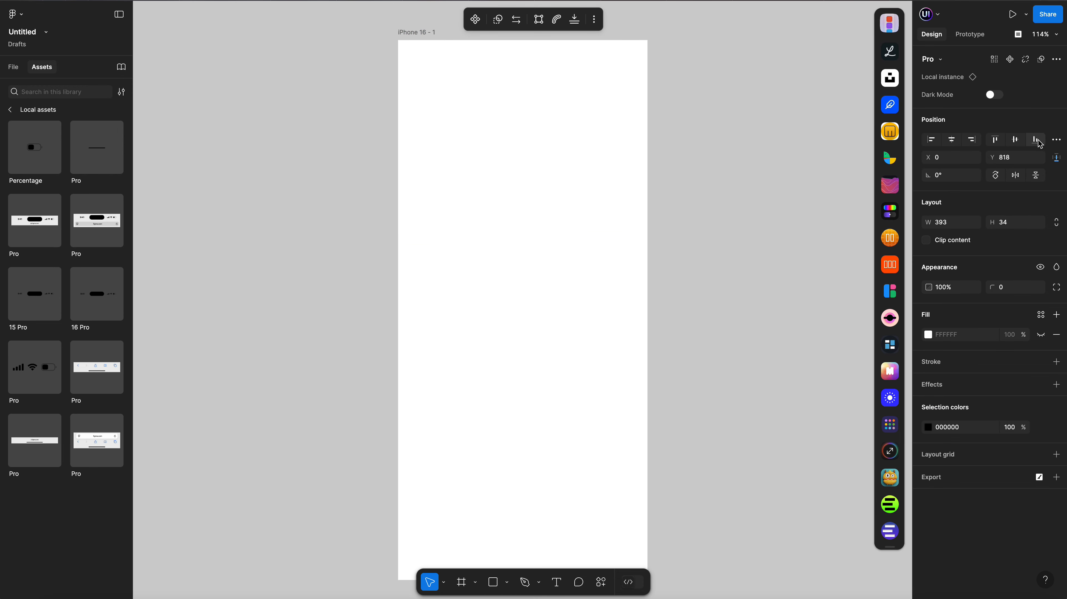
pyautogui.scroll(-3, 492, 248)
pyautogui.scroll(2, 491, 247)
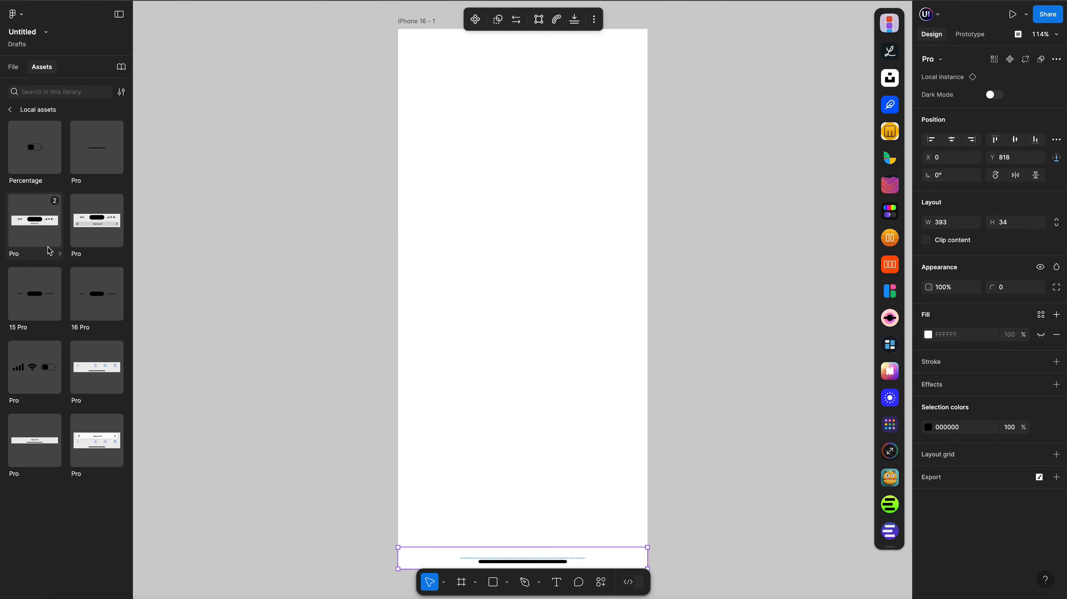
pyautogui.moveTo(40, 285); pyautogui.dragTo(486, 113)
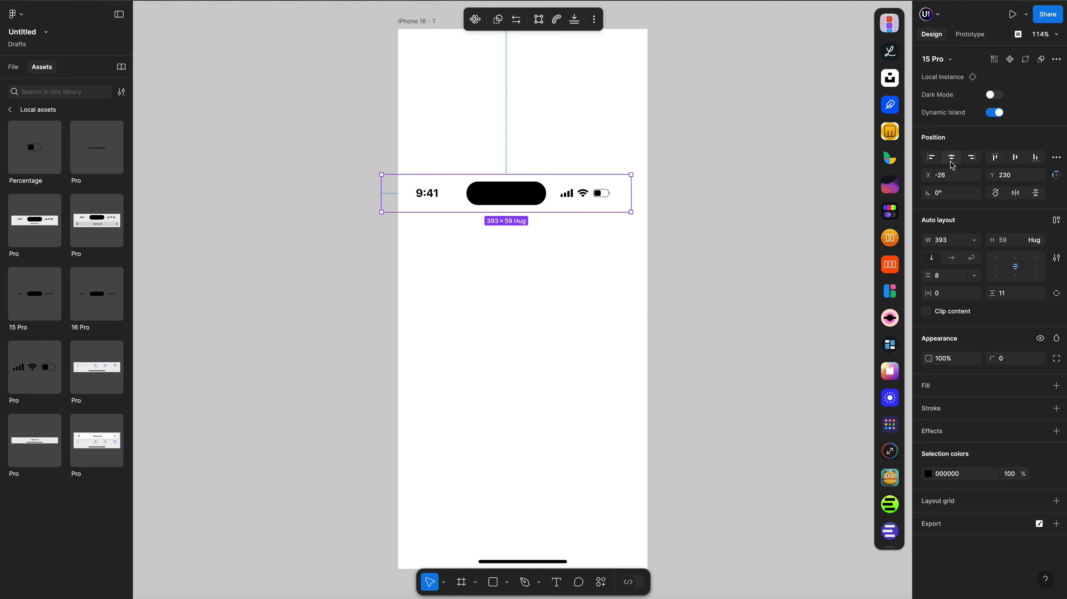
pyautogui.click(998, 159)
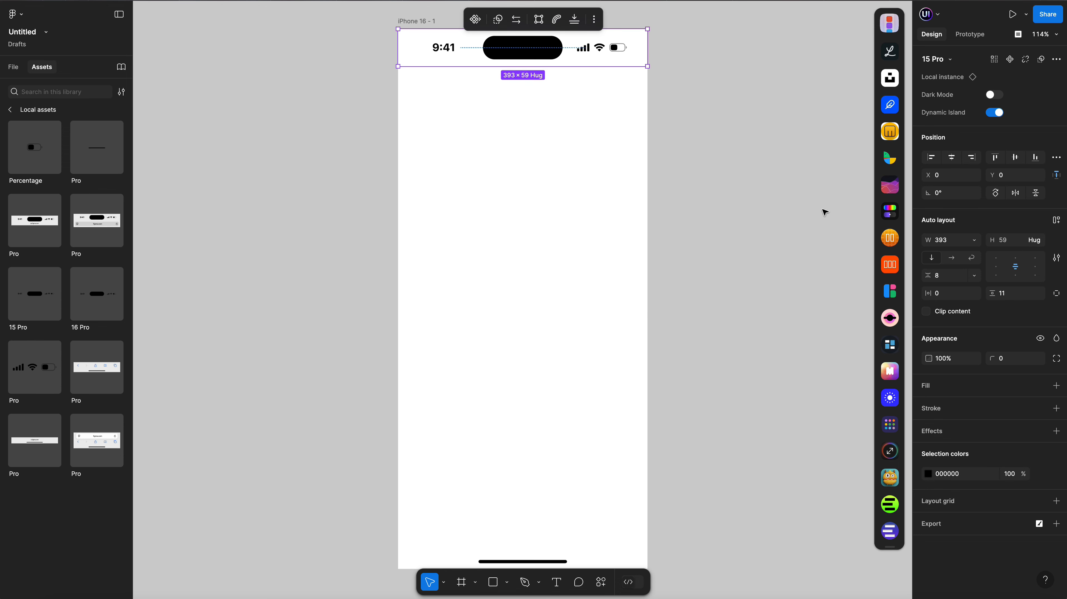
# Lock the status bar and home bar layers
pyautogui.click(13, 66)
pyautogui.click(110, 190)
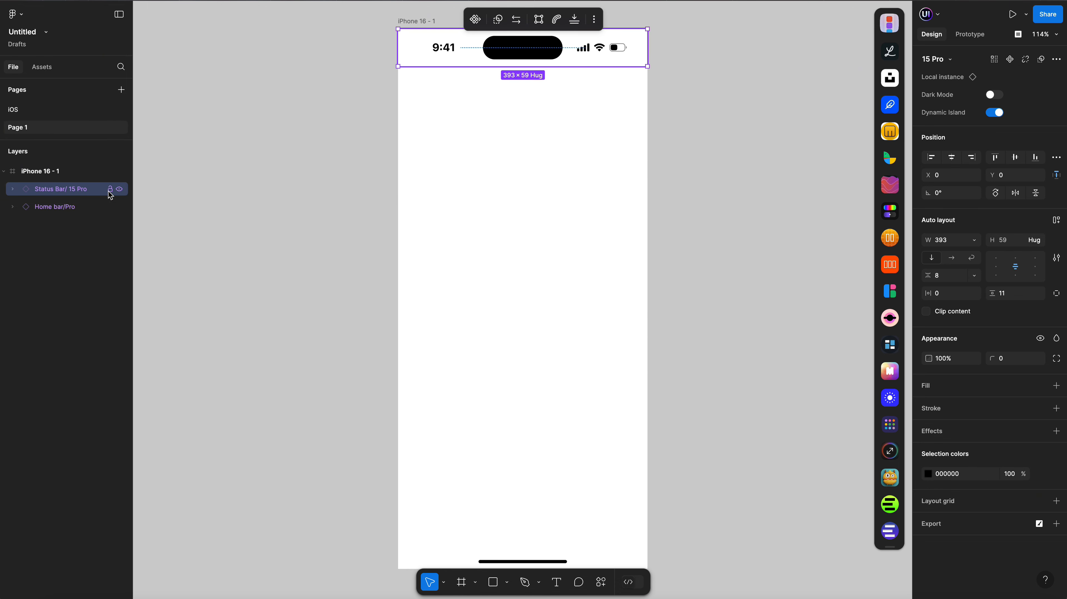
pyautogui.click(111, 208)
pyautogui.press('shift+super+l')
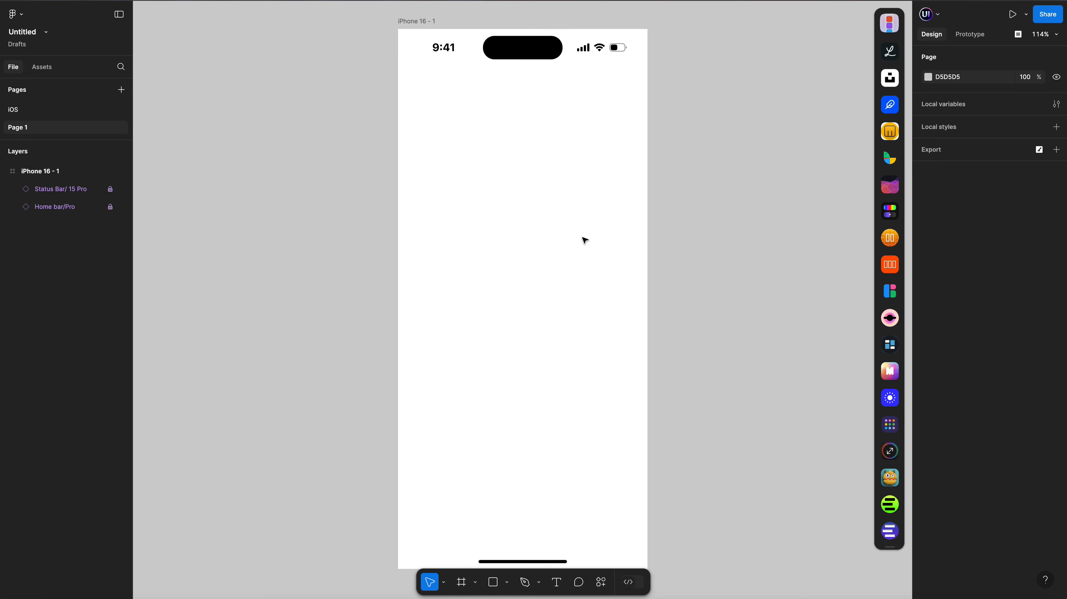
# Add a column layout grid to the iPhone frame with 4 columns, a margin of 24 and a gutter of 16
pyautogui.click(71, 172)
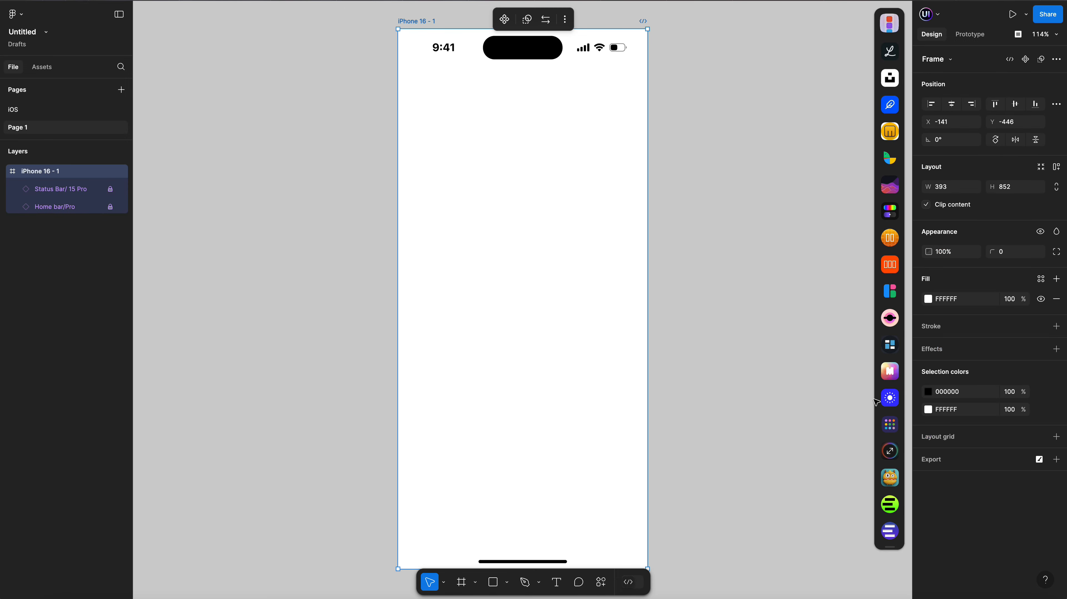
pyautogui.click(1057, 437)
pyautogui.click(983, 461)
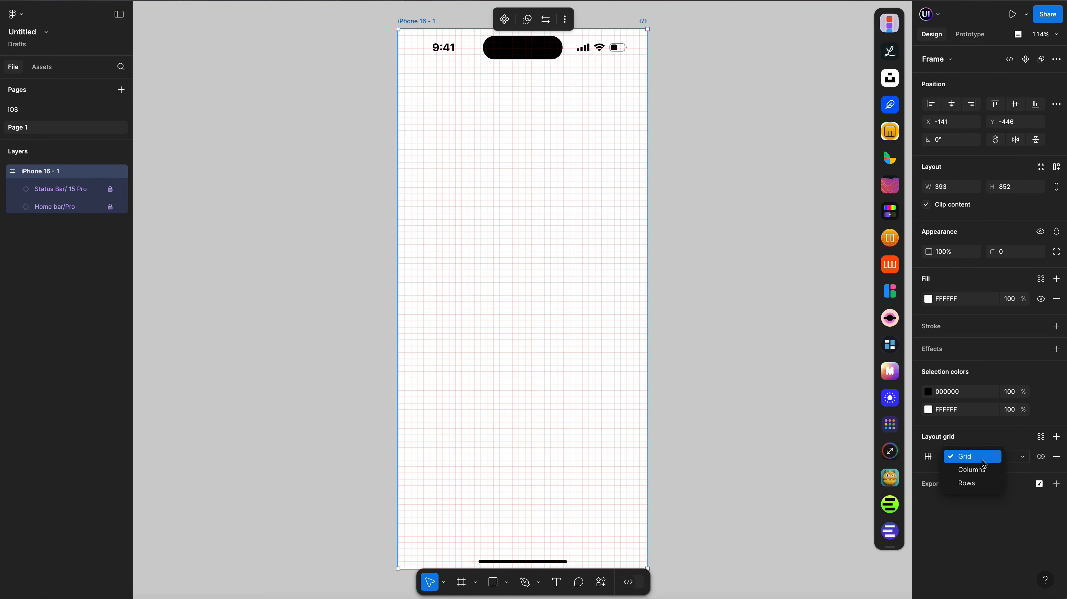
pyautogui.click(972, 471)
pyautogui.click(928, 456)
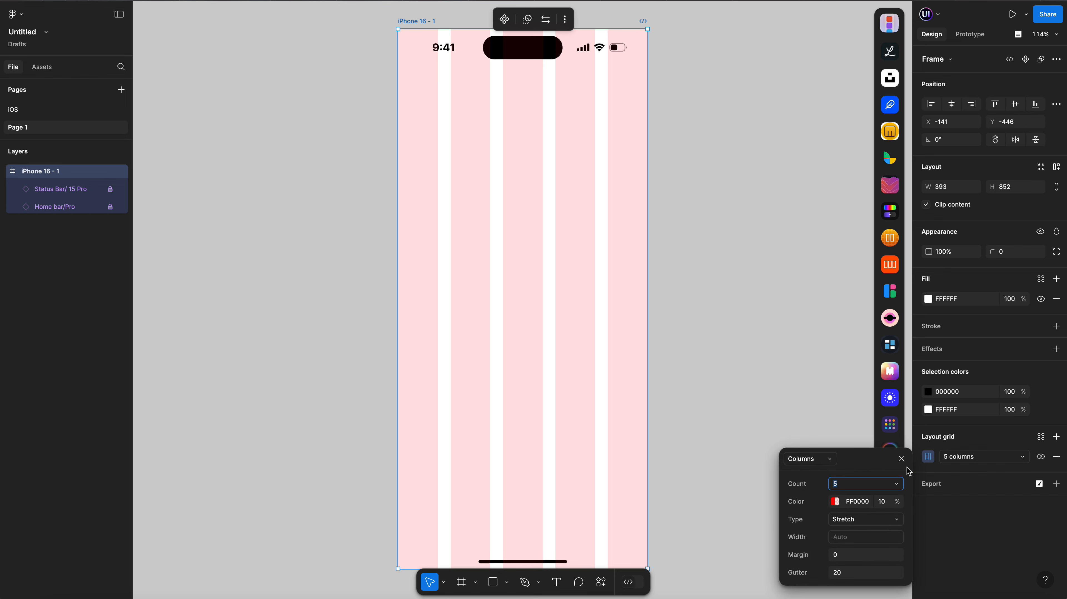
pyautogui.click(851, 555)
pyautogui.write('24')
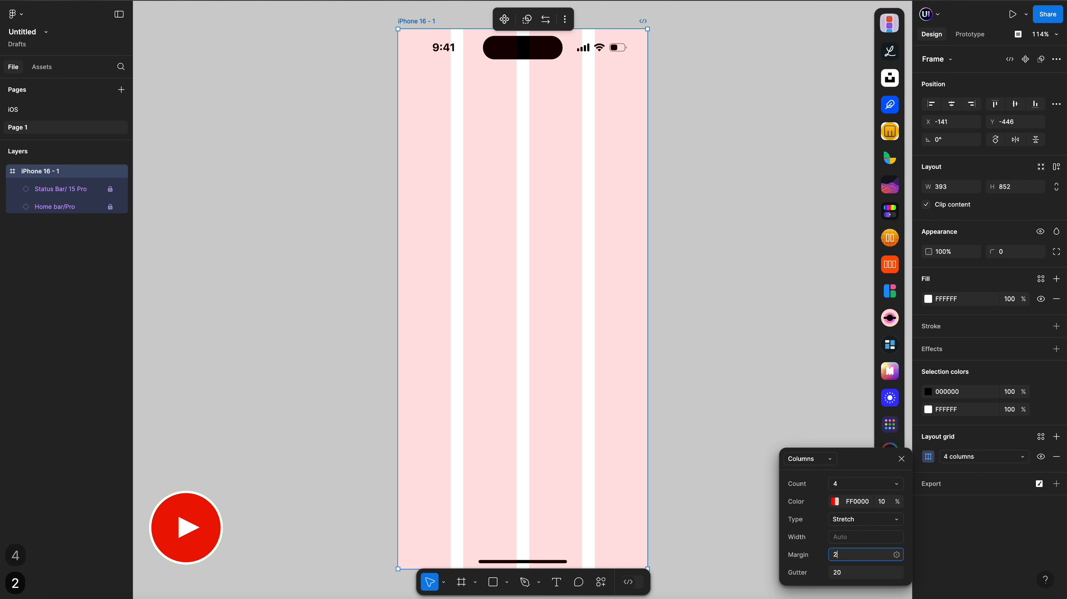
pyautogui.click(847, 573)
pyautogui.write('16')
pyautogui.press('Return')
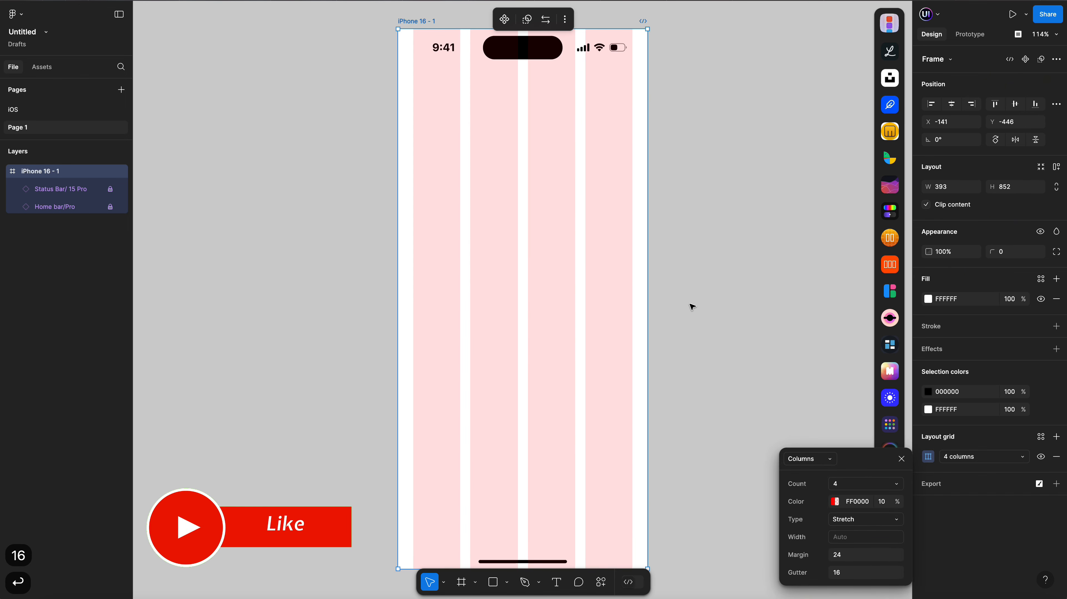
pyautogui.click(685, 181)
# Draw a circle in the first column, size it 48 × 48 and set its X position to 24
pyautogui.scroll(5, 486, 189)
pyautogui.press('o')
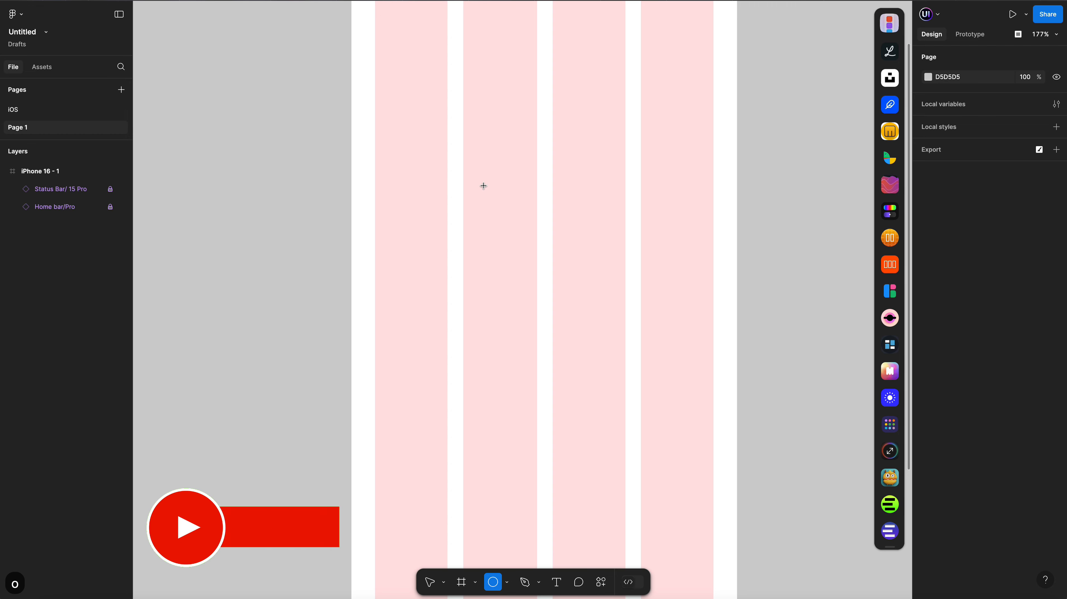
pyautogui.moveTo(377, 141); pyautogui.dragTo(423, 178)
pyautogui.click(962, 189)
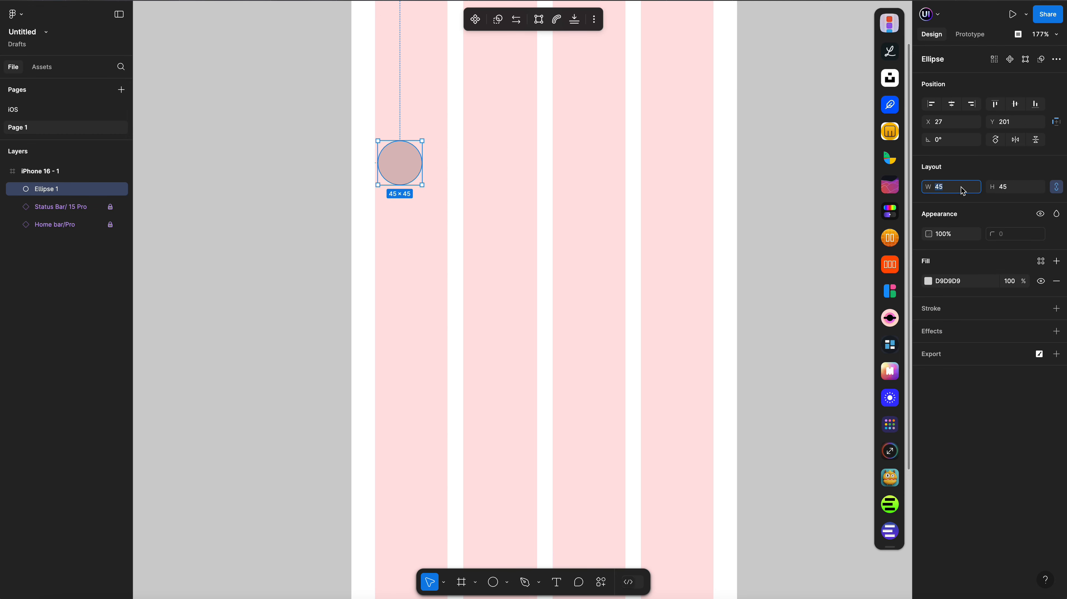
pyautogui.write('48')
pyautogui.press('Return')
pyautogui.click(949, 121)
pyautogui.write('24')
pyautogui.press('Return')
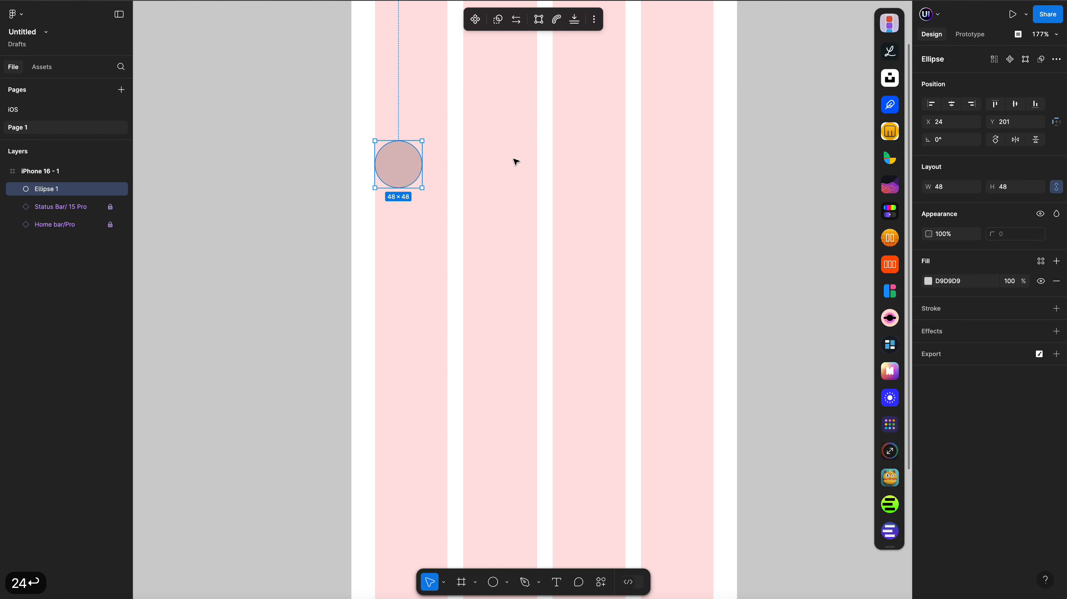
# Add a text label reading "Name" beside the circle and set its font size to 14
pyautogui.click(479, 156)
pyautogui.write('Name')
pyautogui.click(1017, 321)
pyautogui.write('14')
pyautogui.press('Return')
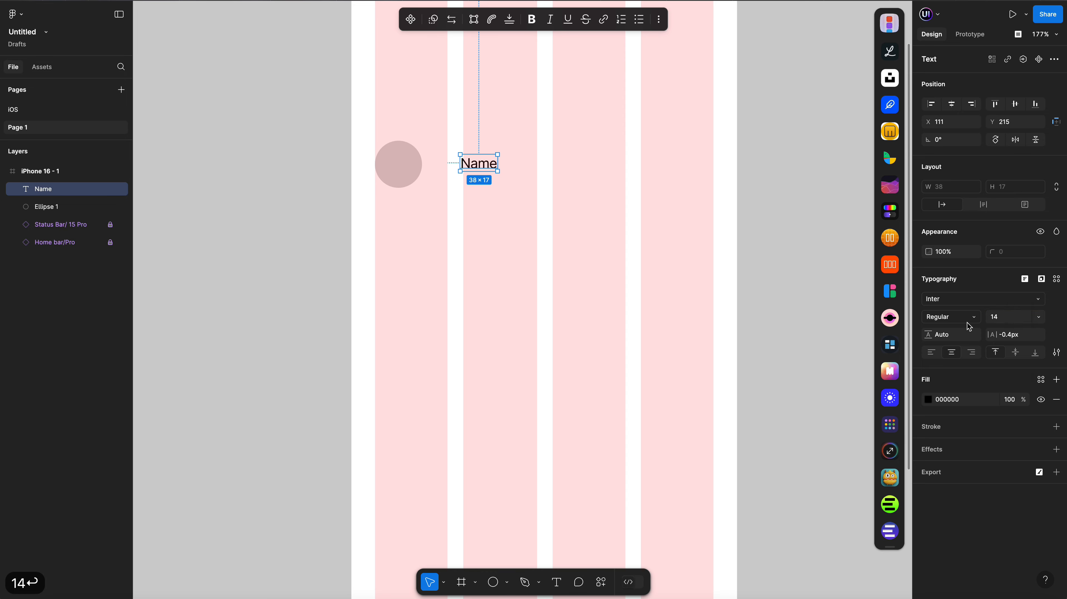
pyautogui.click(969, 320)
pyautogui.click(1036, 287)
pyautogui.click(1020, 299)
pyautogui.write('Av')
pyautogui.click(857, 339)
pyautogui.click(953, 317)
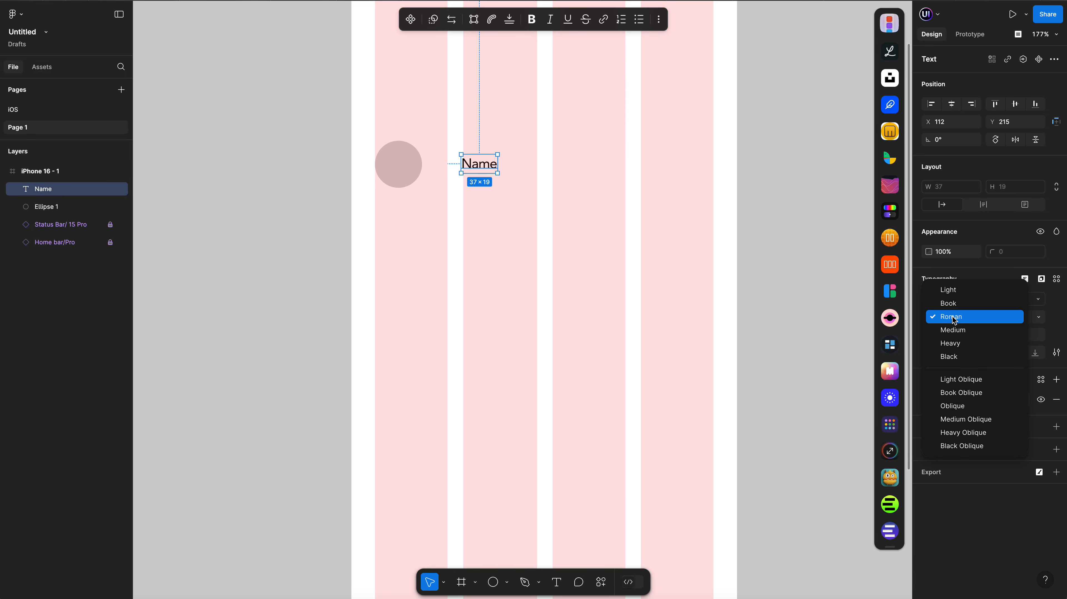
pyautogui.click(947, 275)
pyautogui.click(946, 299)
pyautogui.write('inter')
pyautogui.press('Return')
# Give the Name label a 160% line height, 80% fill opacity and Medium weight
pyautogui.click(948, 334)
pyautogui.write('160%')
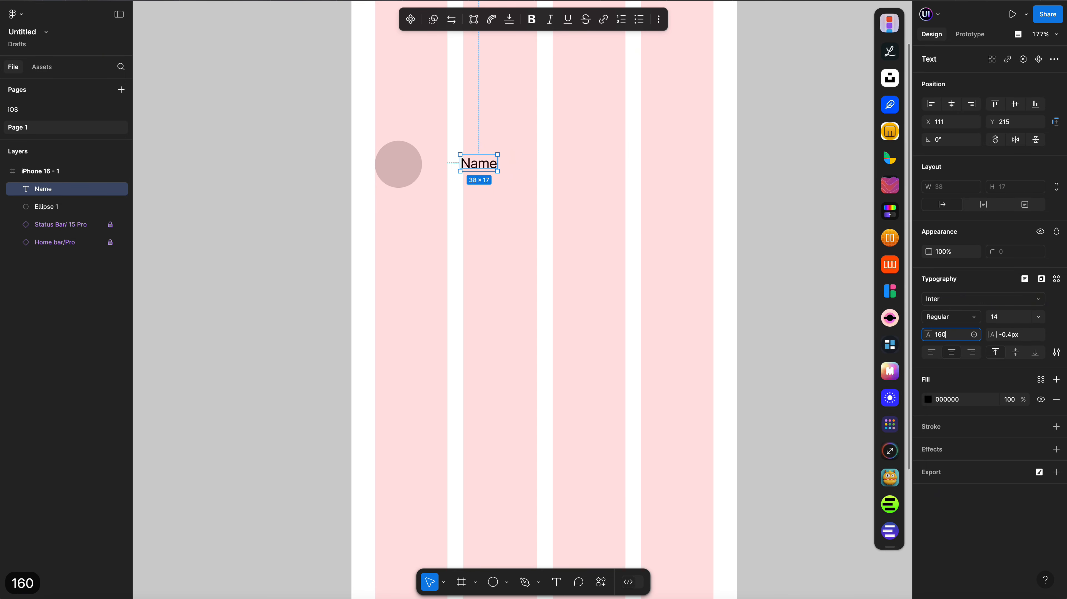
pyautogui.press('Return')
pyautogui.press('Return')
pyautogui.click(958, 318)
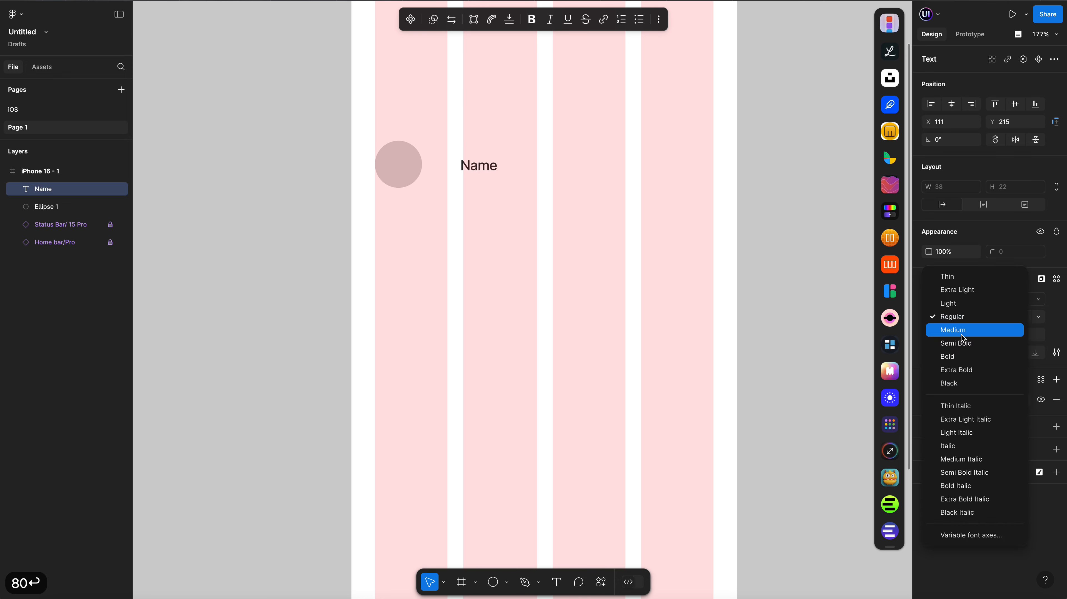
pyautogui.click(961, 332)
# Place the Name label next to the circle's top edge and put a copy reading "05/20/2024" toward the frame's right side
pyautogui.moveTo(486, 167); pyautogui.dragTo(625, 140)
pyautogui.hotkey('shift', 'Right')
pyautogui.press('Right')
pyautogui.press('Right')
pyautogui.click(562, 135)
pyautogui.click(451, 147)
pyautogui.scroll(-1, 577, 347)
pyautogui.press('super+c')
pyautogui.press('super+v')
pyautogui.press('Return')
pyautogui.write('05/24/2024')
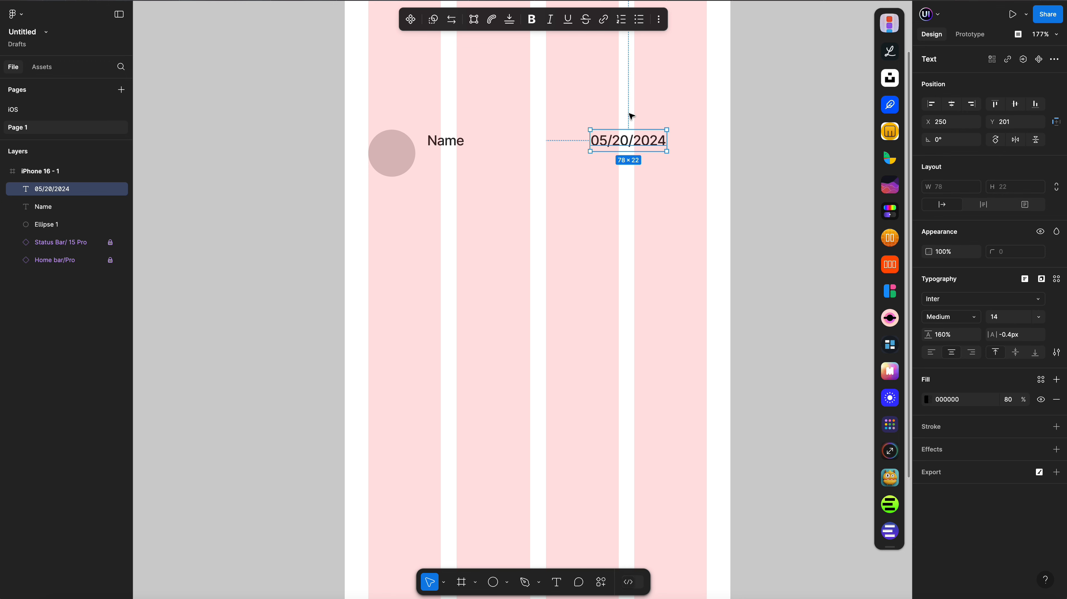
# Set the date text's fill opacity to 40% and its weight to Regular
pyautogui.click(1009, 400)
pyautogui.write('5')
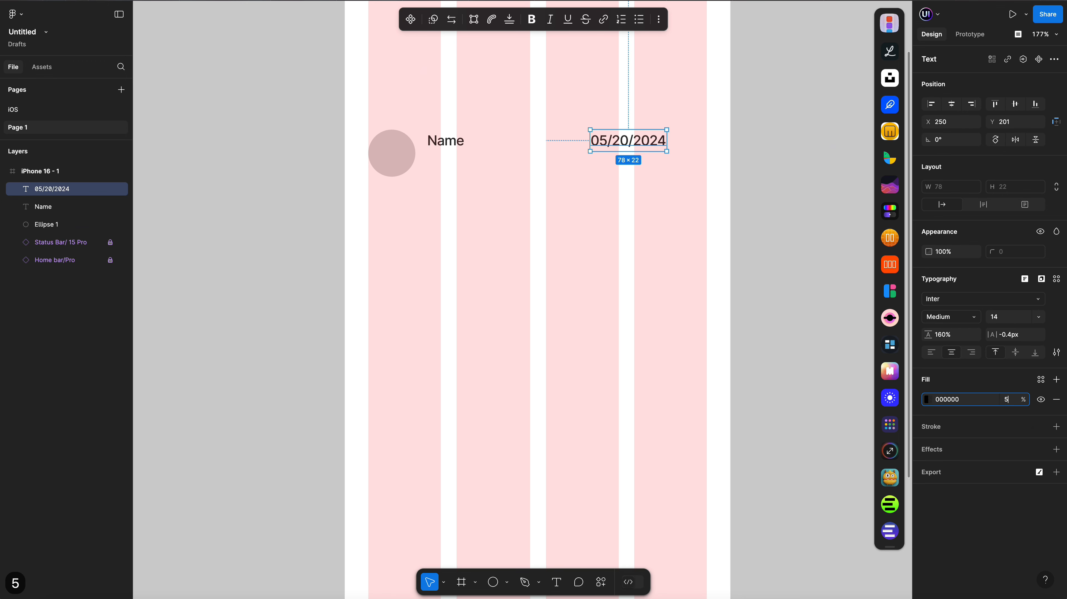
pyautogui.press('BackSpace')
pyautogui.write('40')
pyautogui.press('Return')
pyautogui.click(955, 318)
pyautogui.click(949, 303)
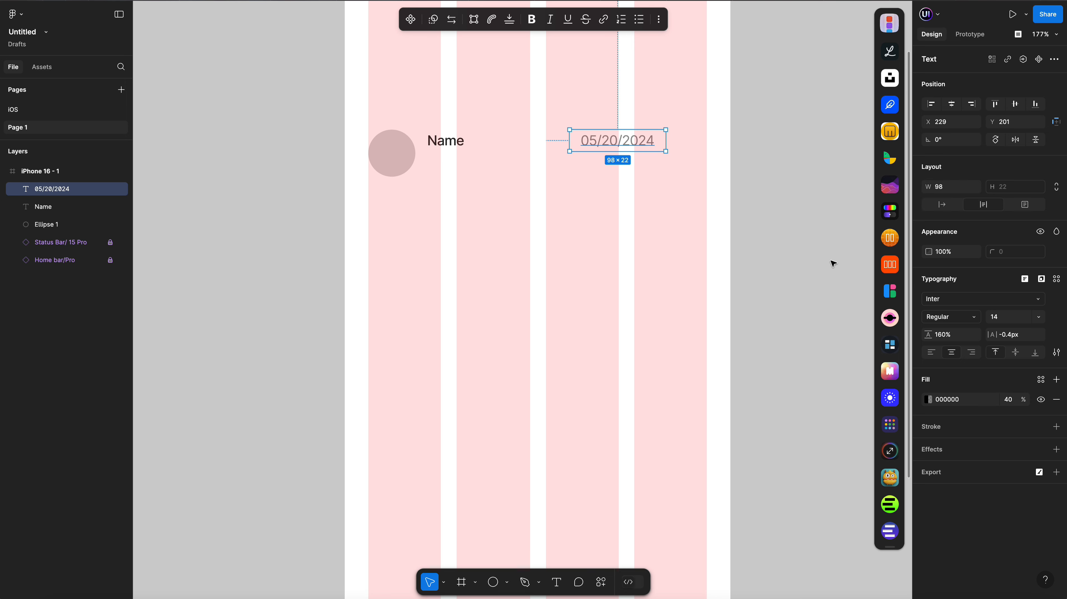
# Insert the arrow_back_ios icon using the Material Symbols plugin and resize it to 22 × 22
pyautogui.press('super+slash')
pyautogui.click(510, 405)
pyautogui.click(503, 476)
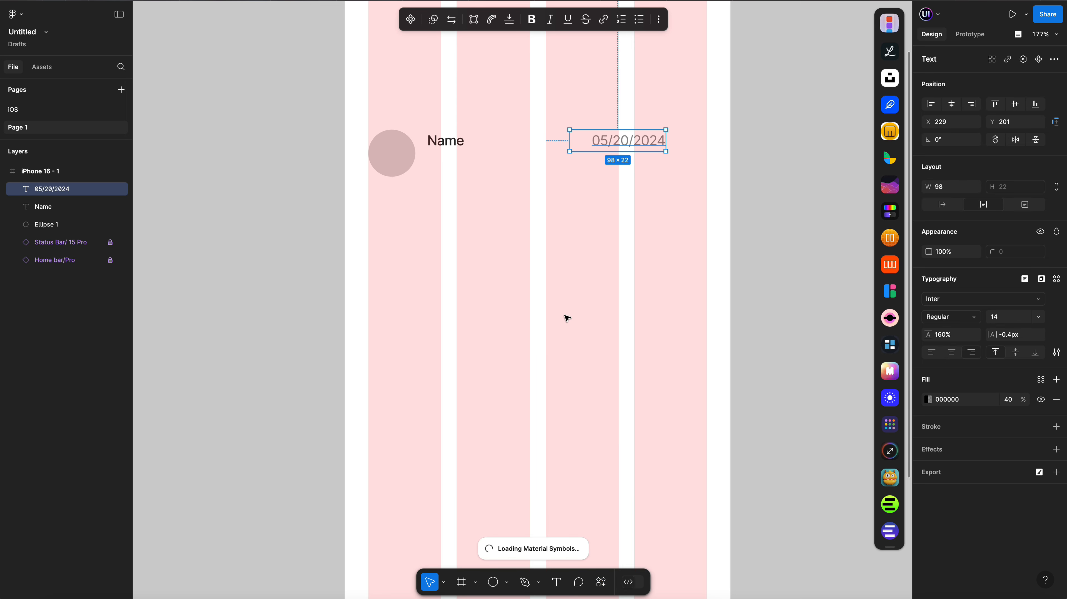
pyautogui.write('back')
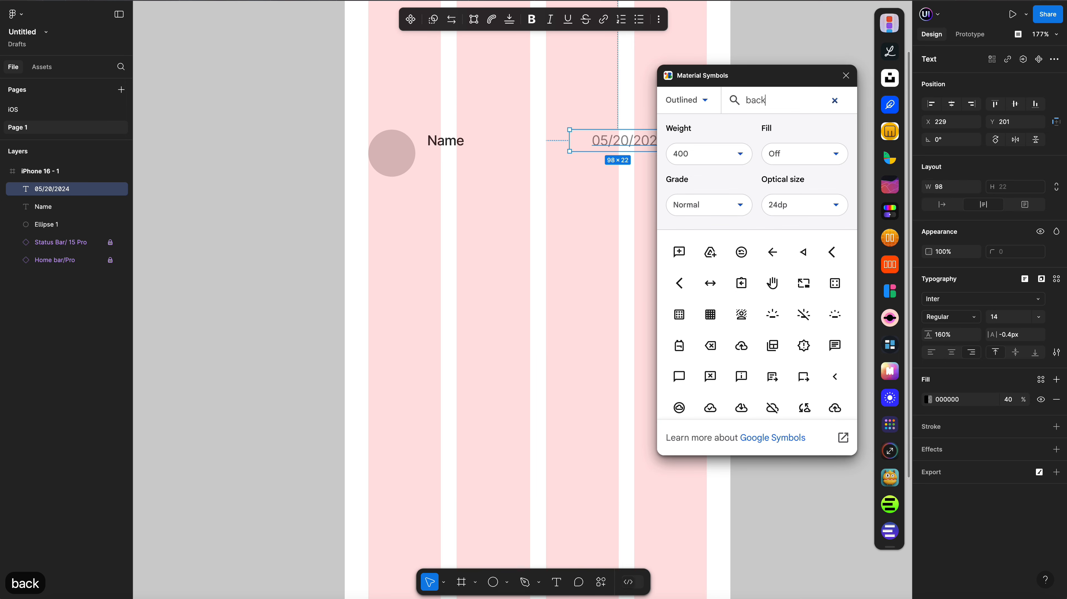
pyautogui.moveTo(814, 79); pyautogui.dragTo(888, 71)
pyautogui.click(908, 244)
pyautogui.click(920, 67)
pyautogui.click(1017, 188)
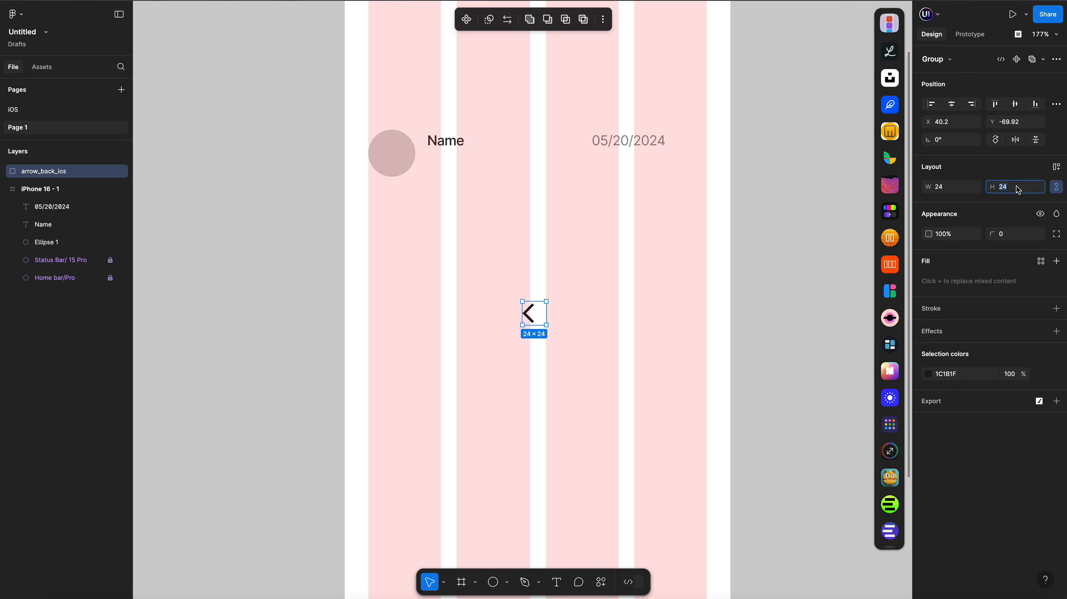
pyautogui.write('22')
pyautogui.press('Return')
# Place the arrow icon to the right of the date, flip it horizontally and align its top with the row's texts
pyautogui.moveTo(529, 321); pyautogui.dragTo(690, 152)
pyautogui.click(1016, 141)
pyautogui.moveTo(435, 123); pyautogui.dragTo(711, 166)
pyautogui.click(995, 103)
pyautogui.moveTo(438, 141); pyautogui.dragTo(434, 142)
pyautogui.keyDown('shift'); pyautogui.click(402, 154); pyautogui.keyUp('shift')
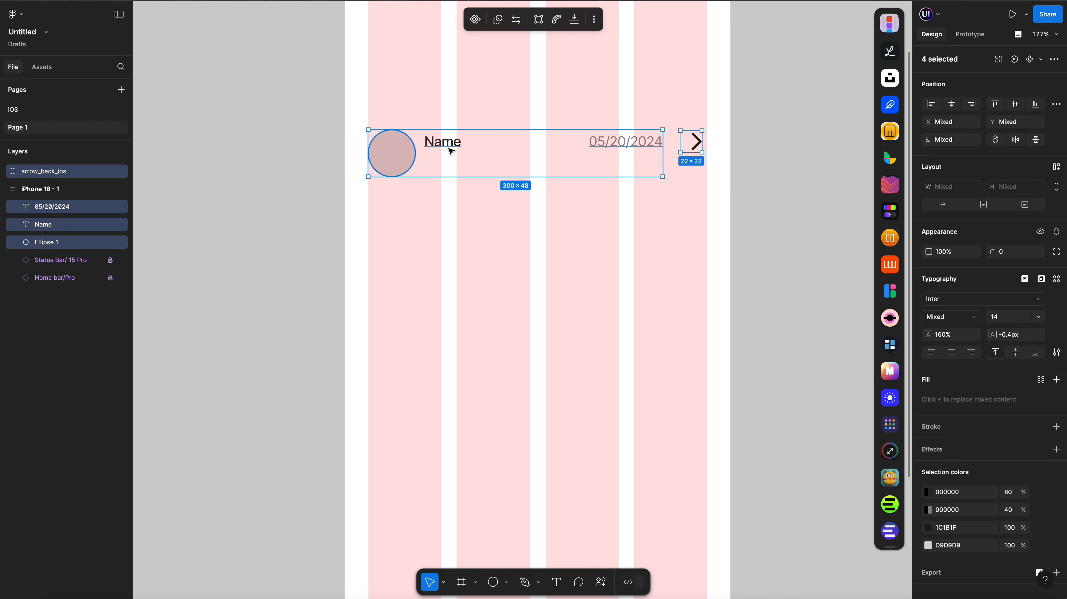
# Move the date text closer to the arrow icon, to X 233
pyautogui.click(635, 141)
pyautogui.moveTo(635, 141); pyautogui.dragTo(655, 140)
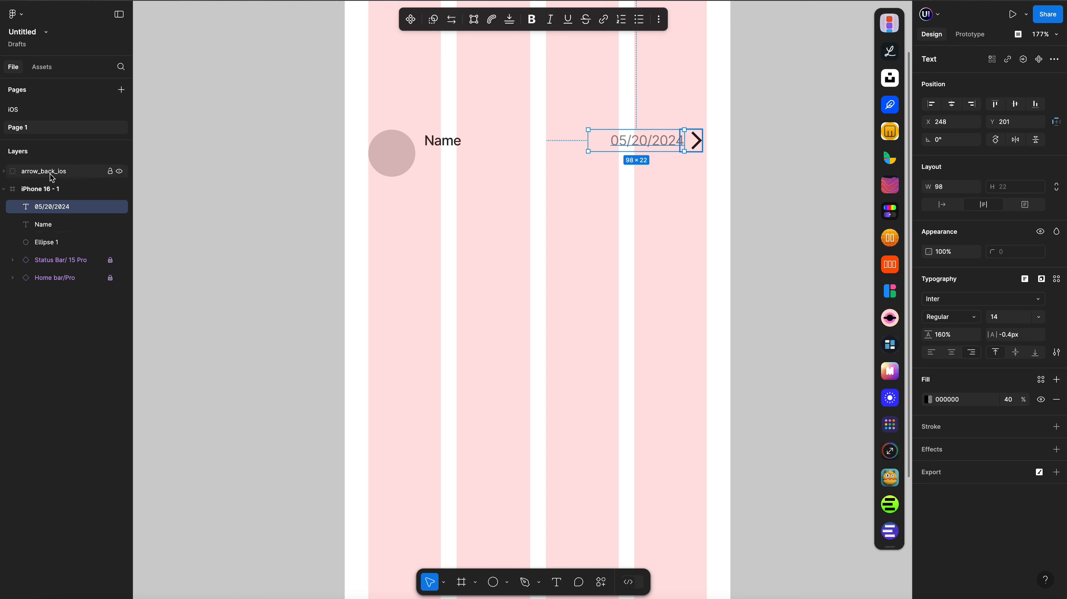
pyautogui.keyDown('shift'); pyautogui.click(45, 227); pyautogui.keyUp('shift')
pyautogui.click(60, 173)
pyautogui.press('super+z')
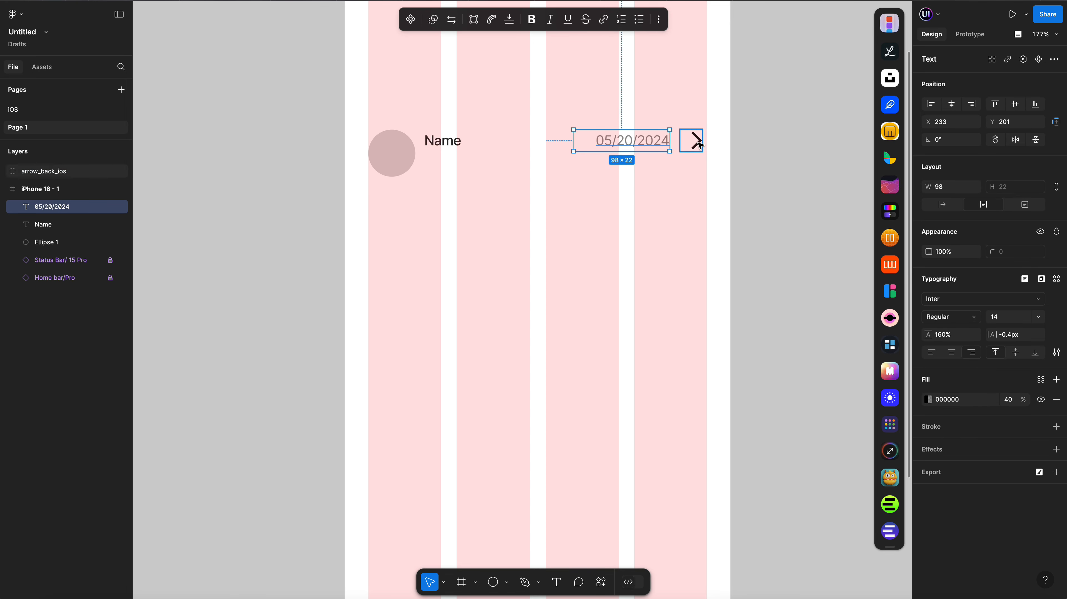
# Wrap the arrow icon in a frame named "more" and move it inside the iPhone 16 frame's layers
pyautogui.click(64, 172)
pyautogui.rightClick(67, 176)
pyautogui.click(116, 301)
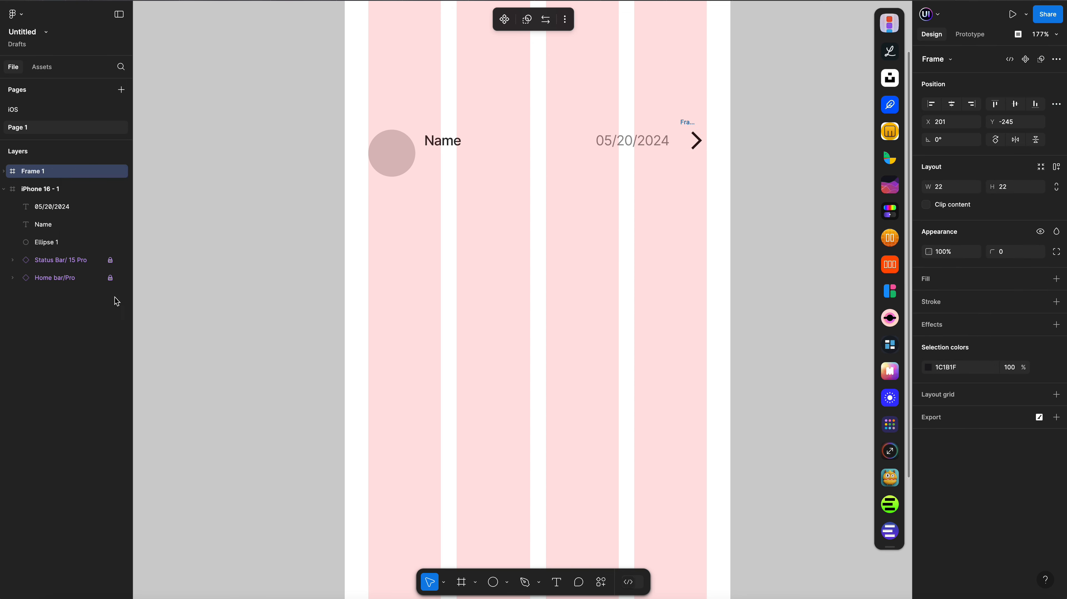
pyautogui.write('more')
pyautogui.press('Return')
pyautogui.moveTo(45, 176); pyautogui.dragTo(47, 251)
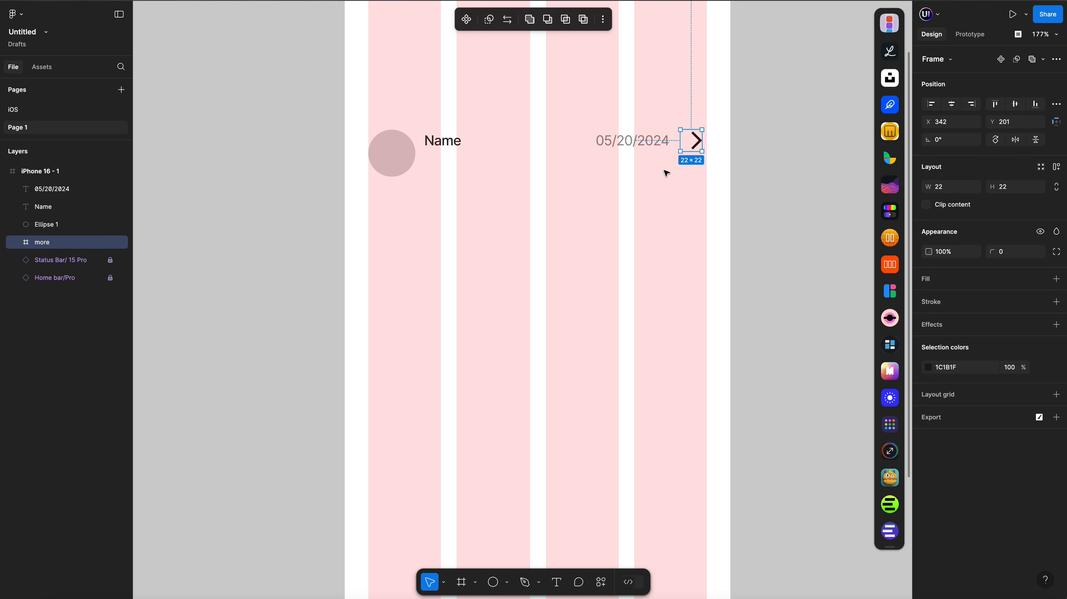
# Shift the arrow icon 5 px to the grid's outer edge and move the date along with it to X 249
pyautogui.click(642, 143)
pyautogui.moveTo(424, 124); pyautogui.dragTo(700, 152)
pyautogui.moveTo(438, 142); pyautogui.dragTo(438, 141)
pyautogui.keyDown('shift'); pyautogui.click(394, 152); pyautogui.keyUp('shift')
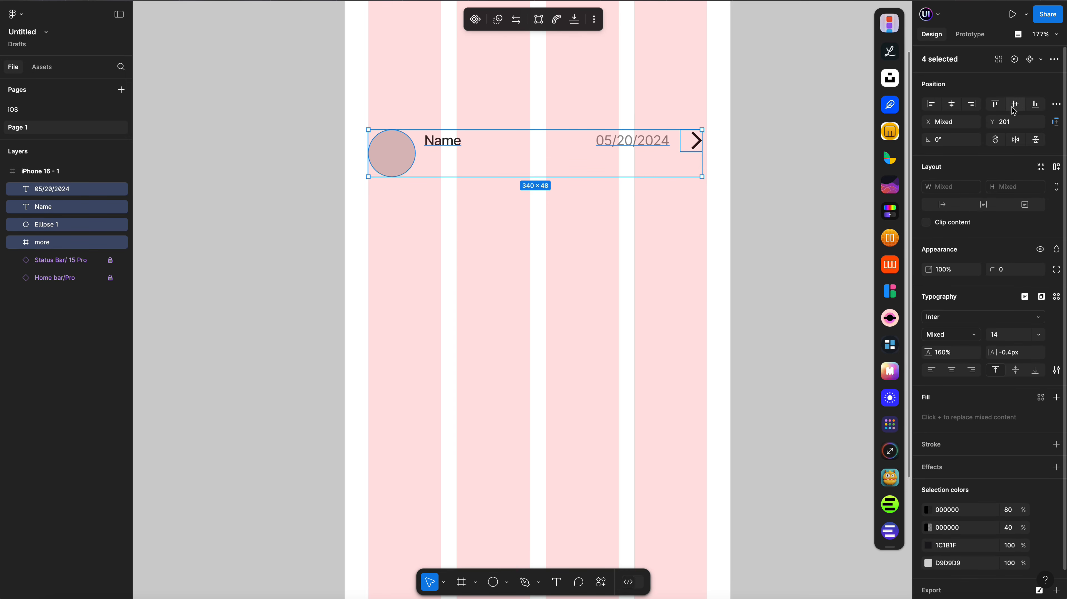
pyautogui.click(690, 142)
pyautogui.press('Right')
pyautogui.press('Right')
pyautogui.press('Right')
pyautogui.press('Right')
pyautogui.press('Right')
pyautogui.moveTo(649, 142); pyautogui.dragTo(665, 142)
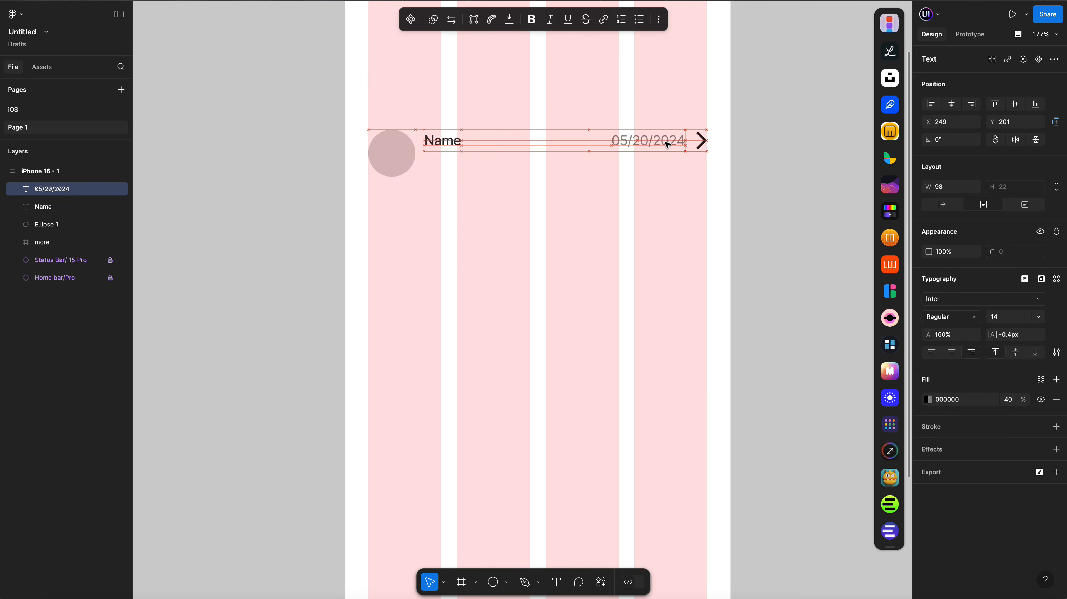
# Widen the Name text box toward the date to a width of 173 and left-align its text
pyautogui.click(453, 145)
pyautogui.moveTo(461, 145); pyautogui.dragTo(581, 144)
pyautogui.click(624, 146)
pyautogui.click(577, 145)
pyautogui.click(930, 352)
pyautogui.click(616, 156)
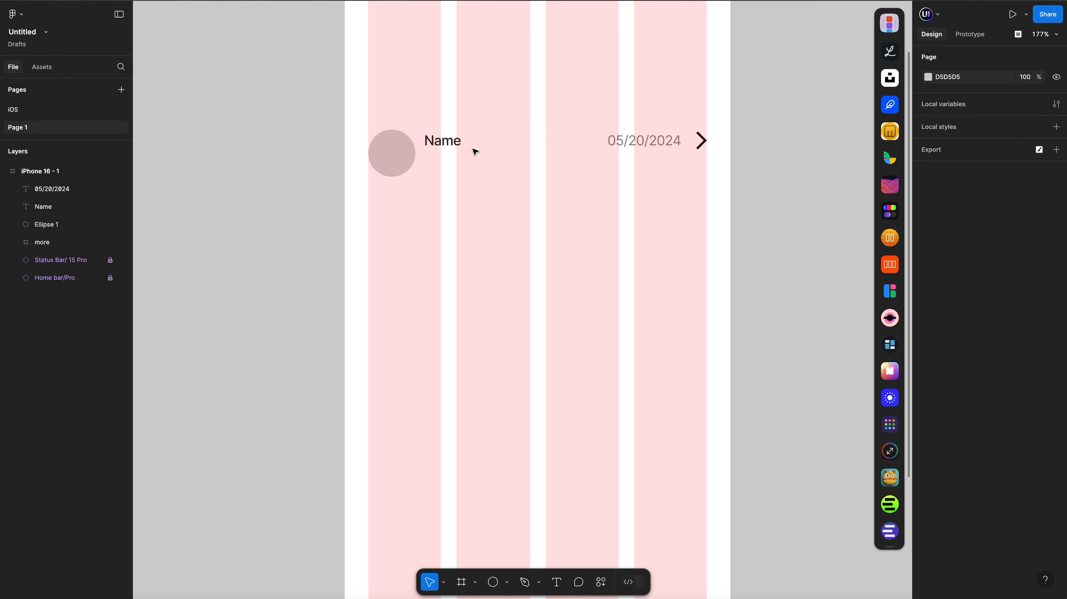
# Duplicate the Name text below the original at Y 227 and set the copy's font size to 12
pyautogui.click(473, 149)
pyautogui.press('super+c')
pyautogui.press('super+v')
pyautogui.moveTo(448, 150); pyautogui.dragTo(450, 175)
pyautogui.click(1012, 317)
pyautogui.write('12')
pyautogui.press('Return')
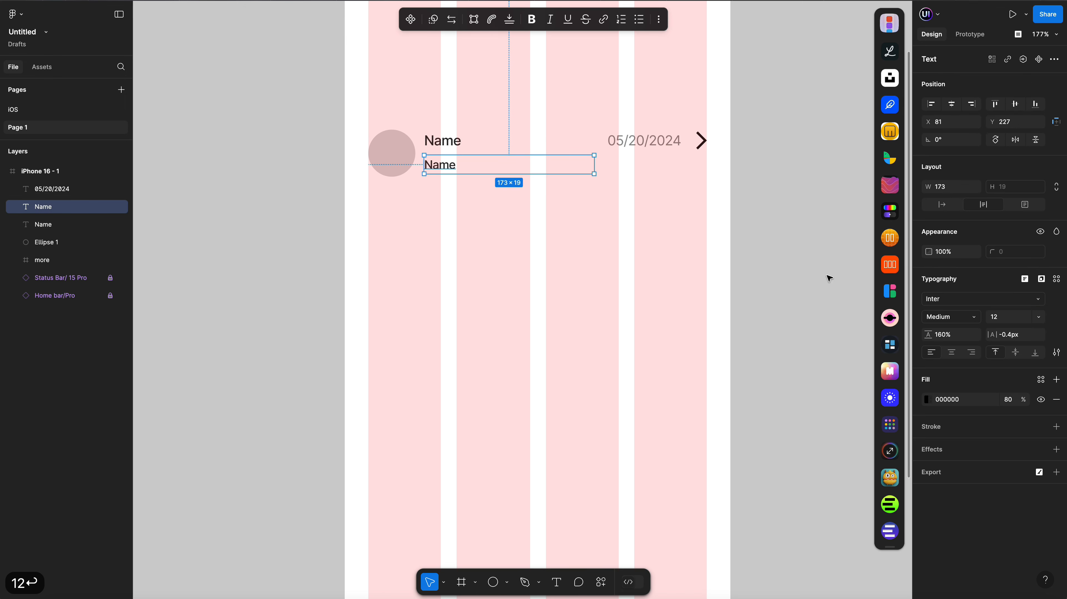
# Change the copied text to "Hi, How are you?" at 40% opacity with a lighter weight, and widen its box to the row's outer edge
pyautogui.press('Return')
pyautogui.write('Hi,')
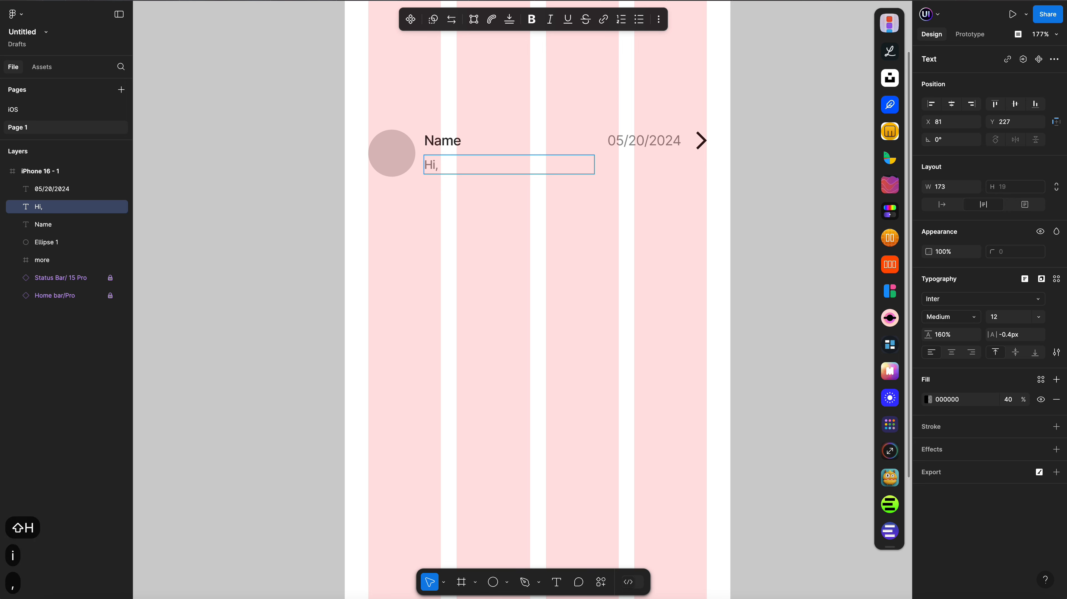
pyautogui.write(' How are to')
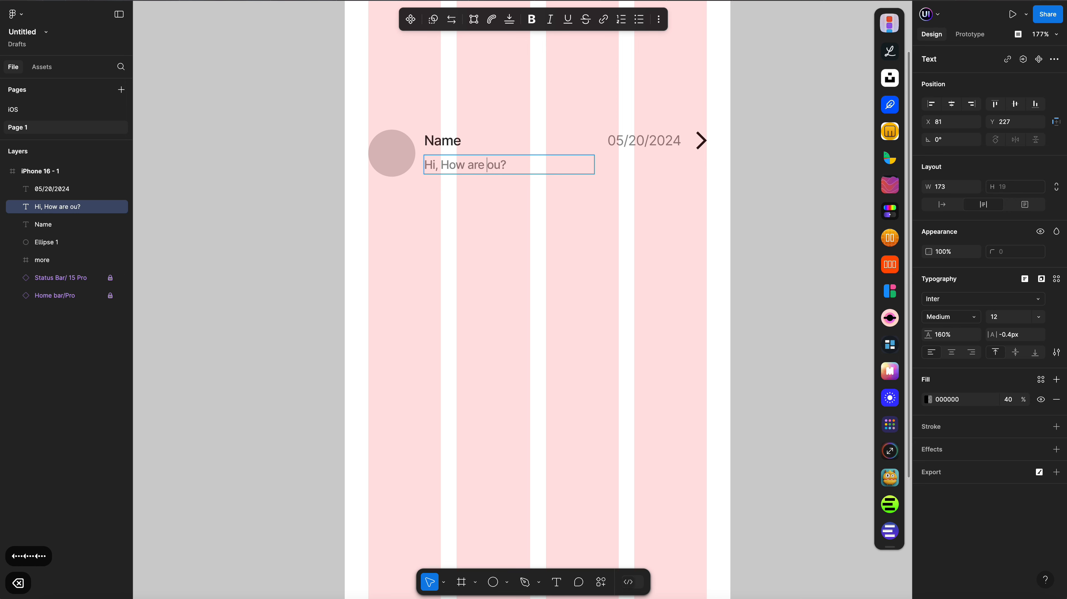
pyautogui.write('y')
pyautogui.press('Escape')
pyautogui.click(951, 317)
pyautogui.click(950, 302)
pyautogui.moveTo(594, 165); pyautogui.dragTo(707, 166)
# Group the row's circle, three texts and arrow icon
pyautogui.moveTo(335, 118); pyautogui.dragTo(715, 195)
pyautogui.press('super+g')
# Resize the Name text box inside the group to a width of 171 so it ends before the date
pyautogui.doubleClick(434, 162)
pyautogui.keyDown('shift'); pyautogui.click(441, 147); pyautogui.keyUp('shift')
pyautogui.scroll(4, 449, 151)
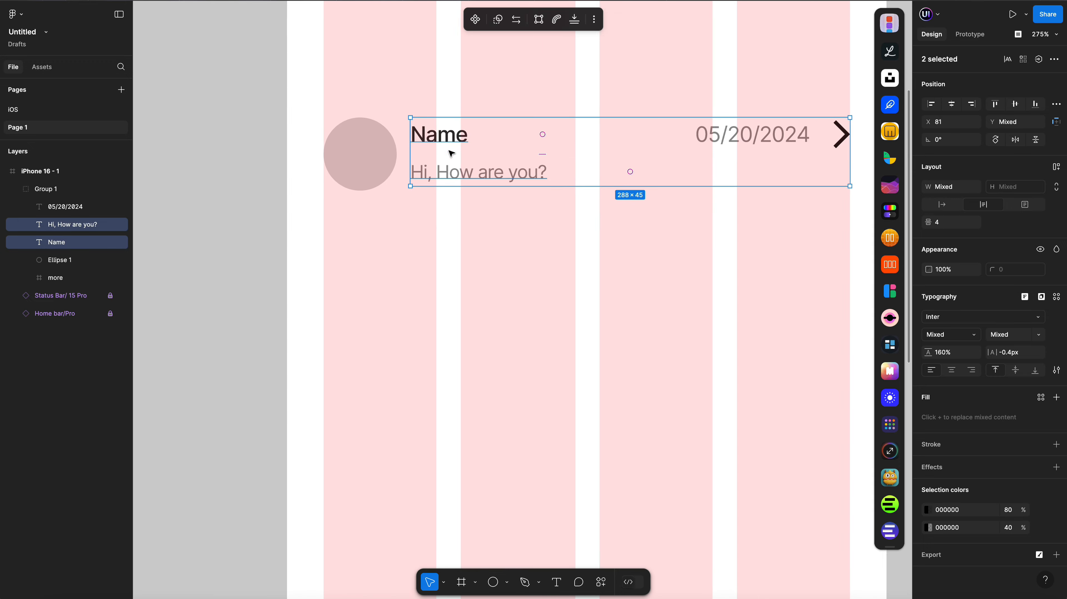
pyautogui.hscroll(2, 451, 154)
pyautogui.doubleClick(462, 134)
pyautogui.click(650, 136)
pyautogui.click(466, 134)
pyautogui.click(433, 229)
pyautogui.moveTo(602, 133); pyautogui.dragTo(594, 134)
pyautogui.click(598, 133)
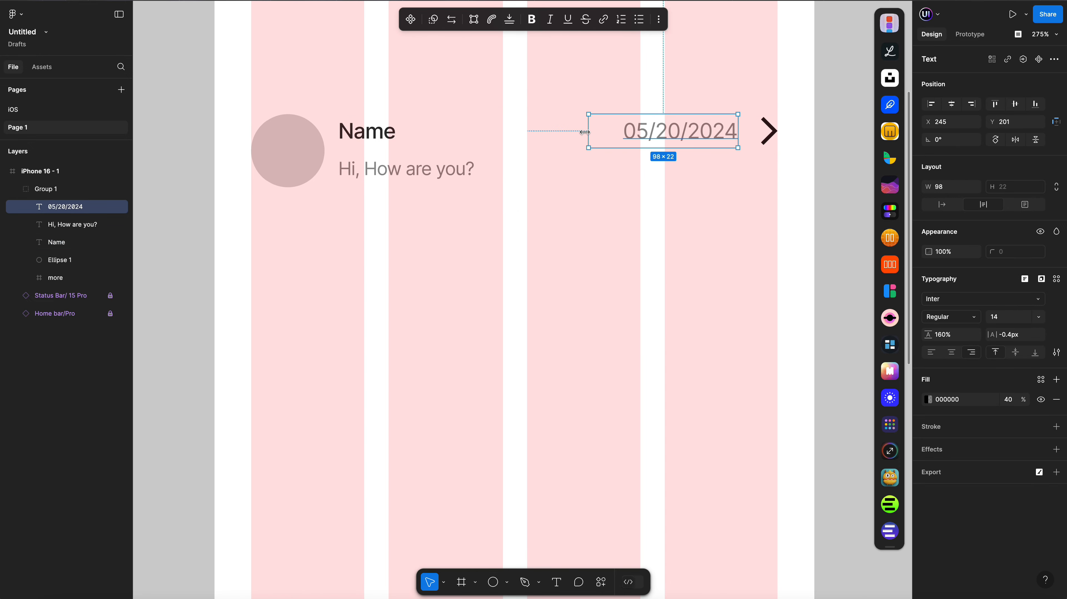
pyautogui.click(594, 130)
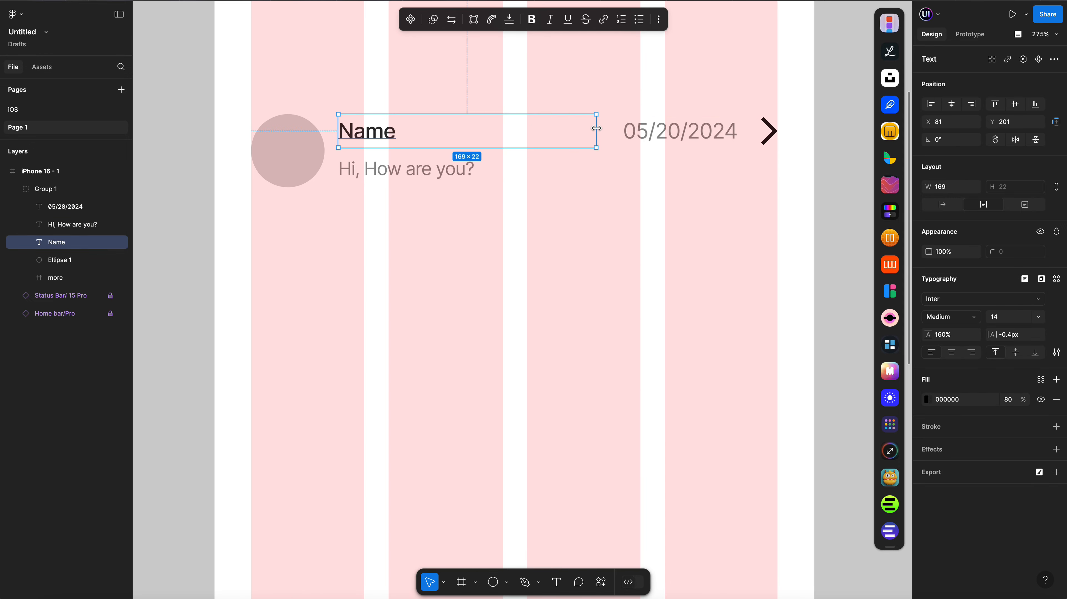
pyautogui.keyDown('shift'); pyautogui.click(629, 131); pyautogui.keyUp('shift')
pyautogui.click(519, 213)
pyautogui.scroll(-4, 520, 213)
pyautogui.doubleClick(443, 156)
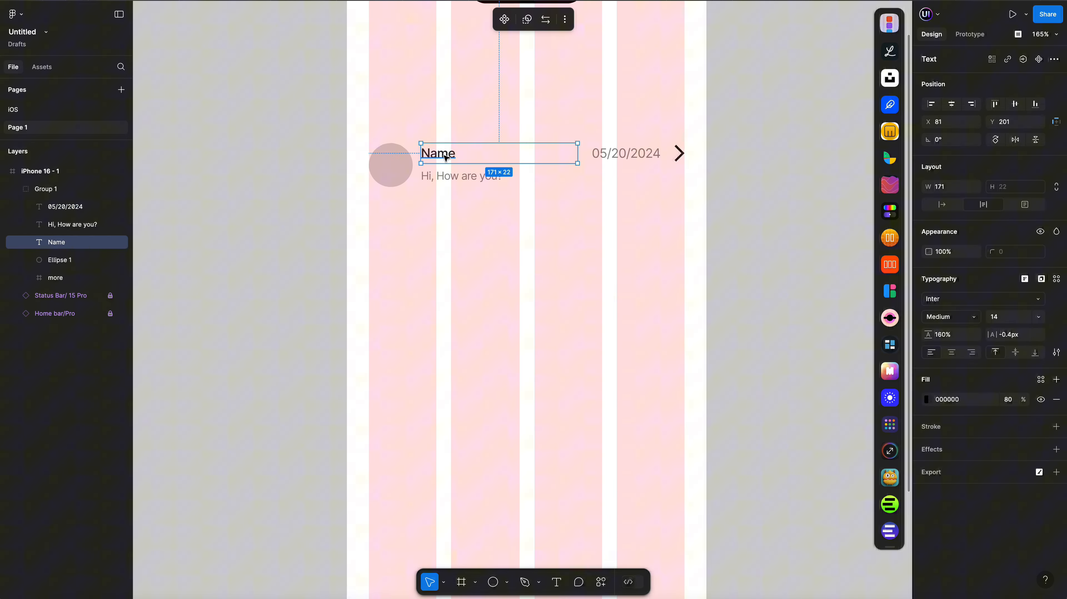
# Wrap the row's group in a frame and name that frame "text"
pyautogui.click(51, 192)
pyautogui.rightClick(383, 165)
pyautogui.click(417, 316)
pyautogui.write('te')
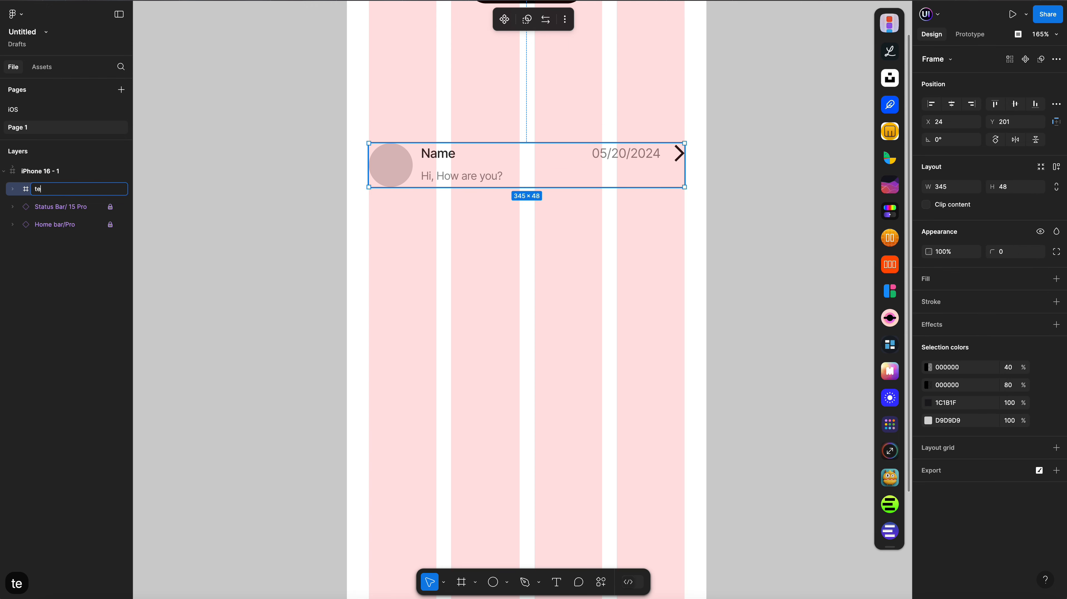
pyautogui.write('xt')
pyautogui.press('Return')
# Draw a frame around the row across the iPhone screen's full 393 width and set its height to 80
pyautogui.press('f')
pyautogui.moveTo(346, 127); pyautogui.dragTo(706, 204)
pyautogui.click(1013, 191)
pyautogui.write('80')
pyautogui.press('Return')
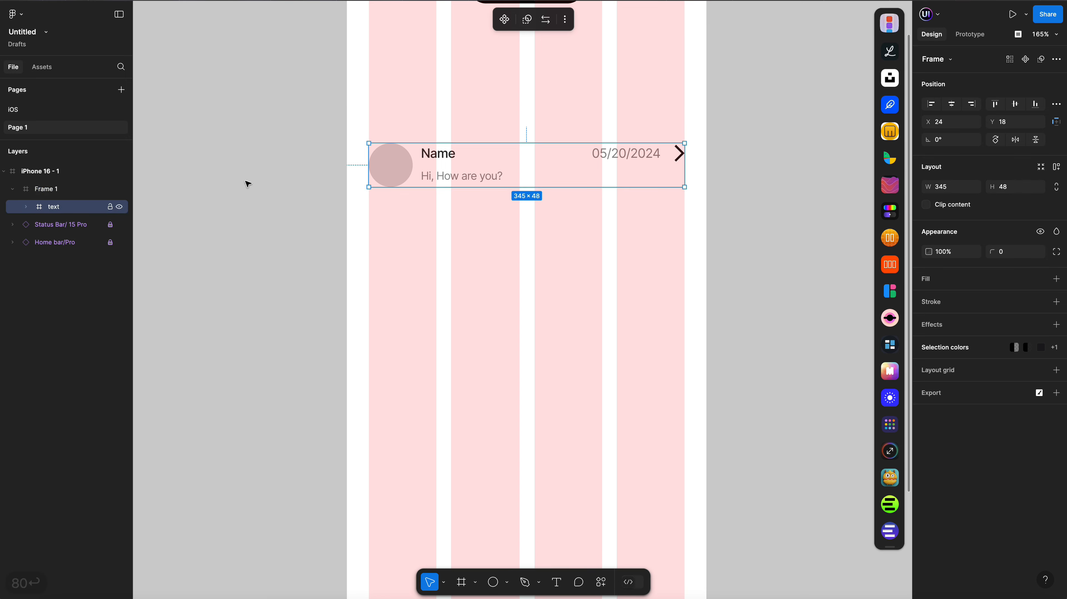
# Move the new 393 × 80 frame with the row out of the iPhone 16 frame onto the empty canvas beside it
pyautogui.click(1015, 104)
pyautogui.hscroll(-5, 679, 342)
pyautogui.moveTo(811, 346); pyautogui.dragTo(345, 222)
pyautogui.click(345, 221)
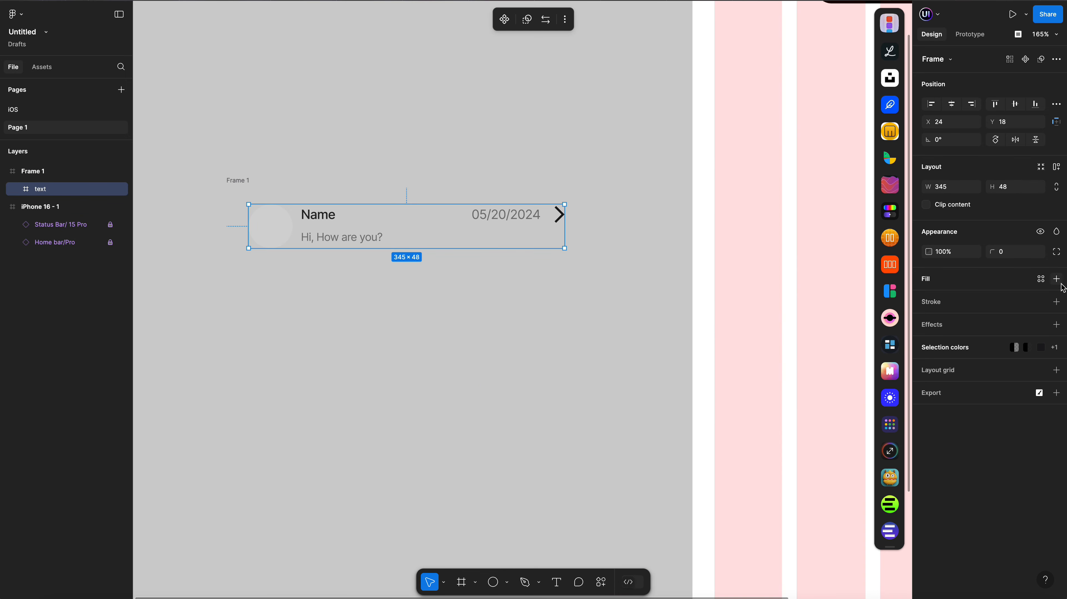
# Add a white FFFFFF fill to the text frame
pyautogui.click(1056, 279)
pyautogui.click(205, 183)
pyautogui.click(271, 209)
pyautogui.click(38, 171)
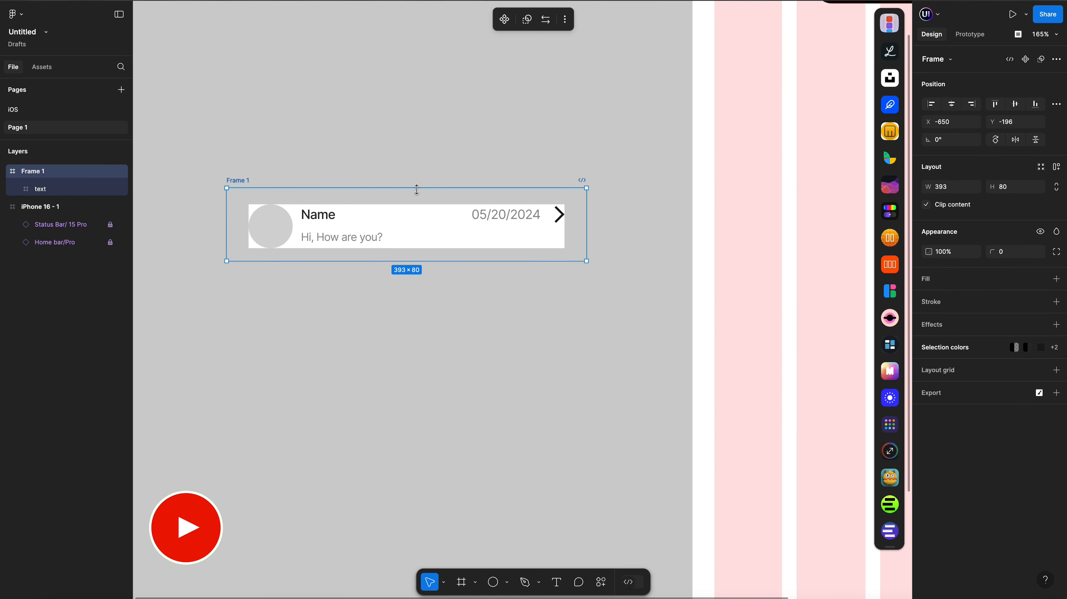
# Centre the text frame vertically in Frame 1 at Y 16 and give Frame 1 a solid FFFFFF fill
pyautogui.moveTo(403, 219); pyautogui.dragTo(357, 219)
pyautogui.click(42, 190)
pyautogui.click(65, 172)
pyautogui.click(1056, 279)
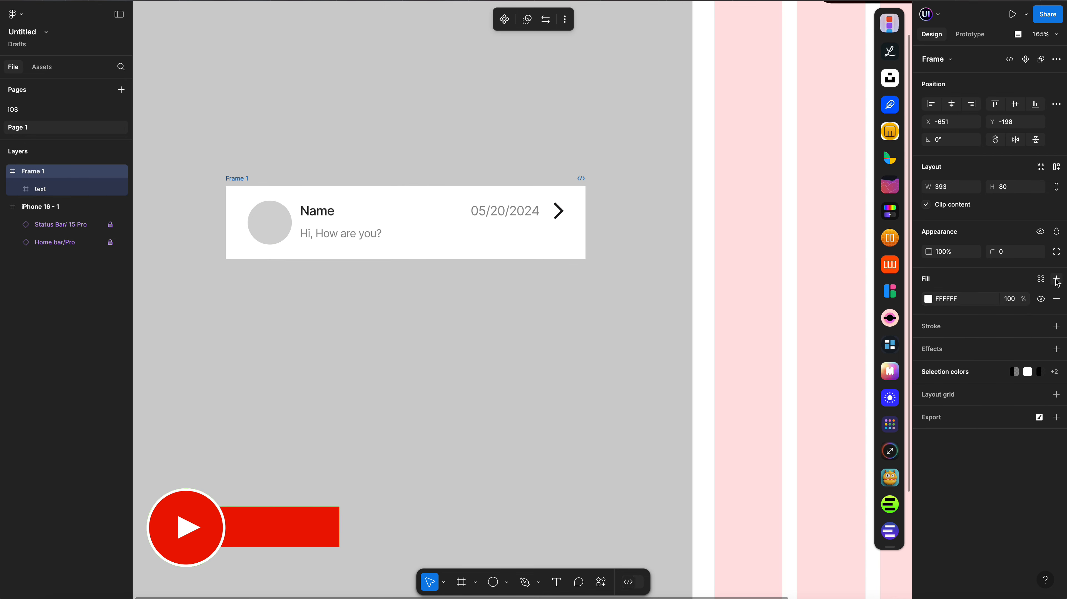
pyautogui.click(928, 299)
pyautogui.moveTo(778, 355); pyautogui.dragTo(777, 320)
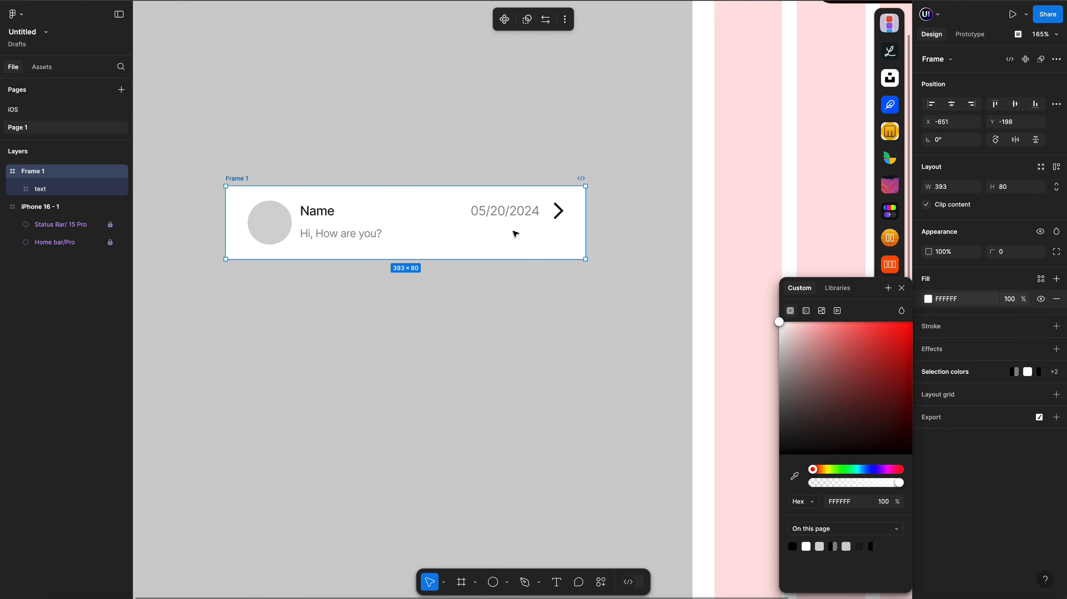
# Set the arrow icon's 1C1B1F colour to 60% opacity
pyautogui.click(550, 218)
pyautogui.click(558, 215)
pyautogui.click(558, 214)
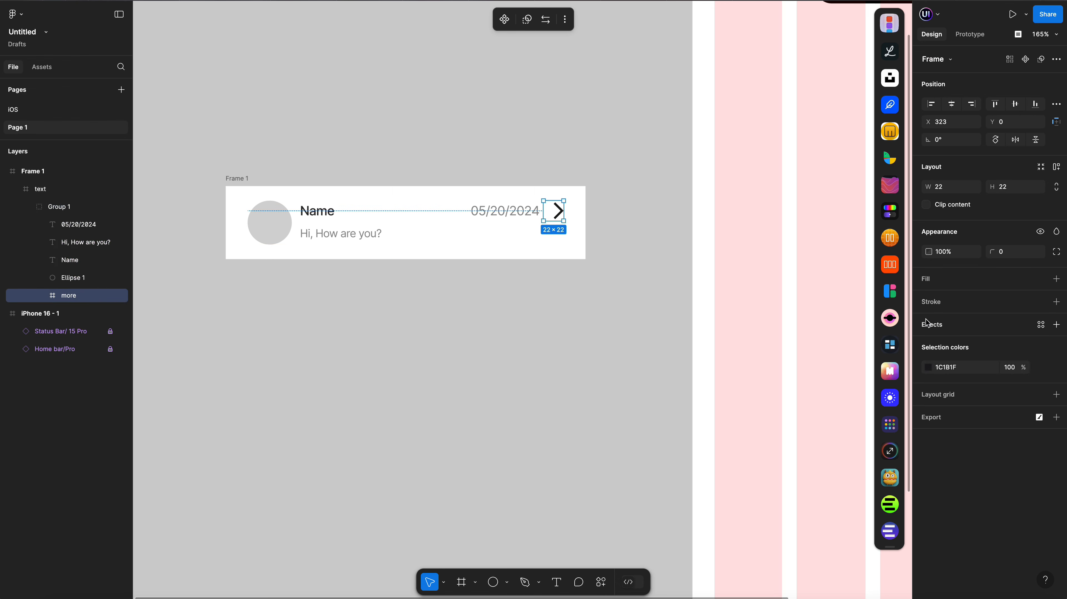
pyautogui.write('40')
pyautogui.press('Return')
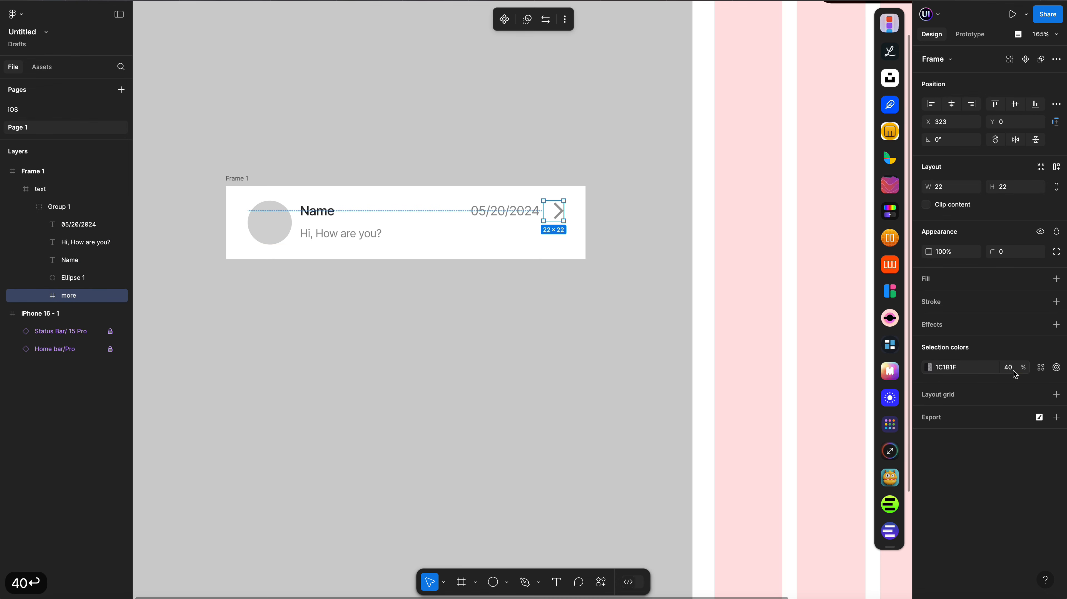
pyautogui.write('60')
pyautogui.press('Return')
# Rename the row's circle layer to "img"
pyautogui.click(278, 234)
pyautogui.doubleClick(83, 277)
pyautogui.write('img')
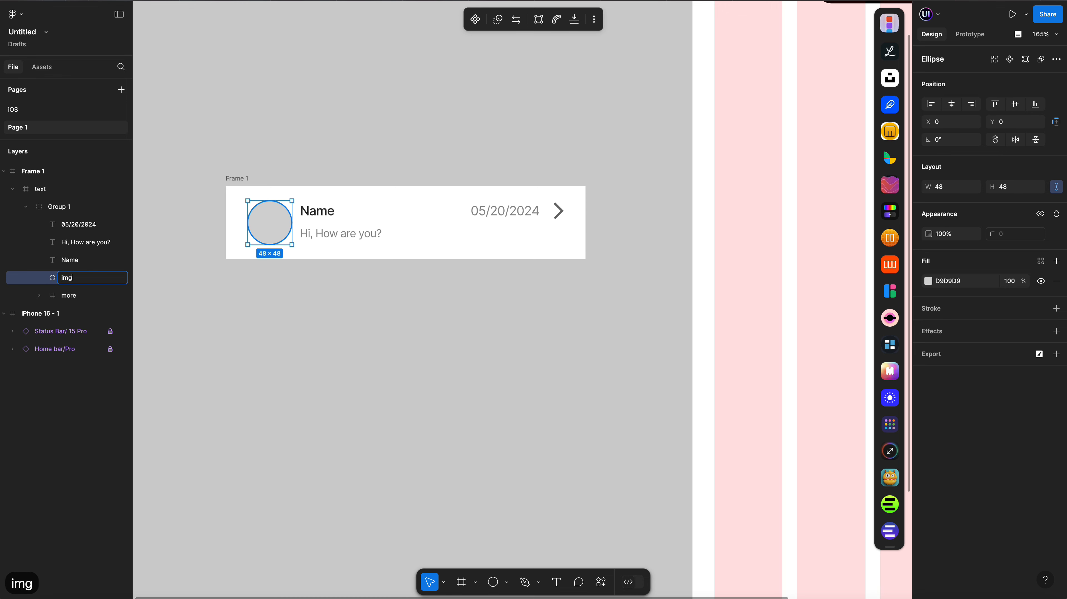
pyautogui.click(452, 160)
# Draw a horizontal divider line 345 wide along the lower edge of Frame 1 at Y 80
pyautogui.hscroll(-2, 452, 159)
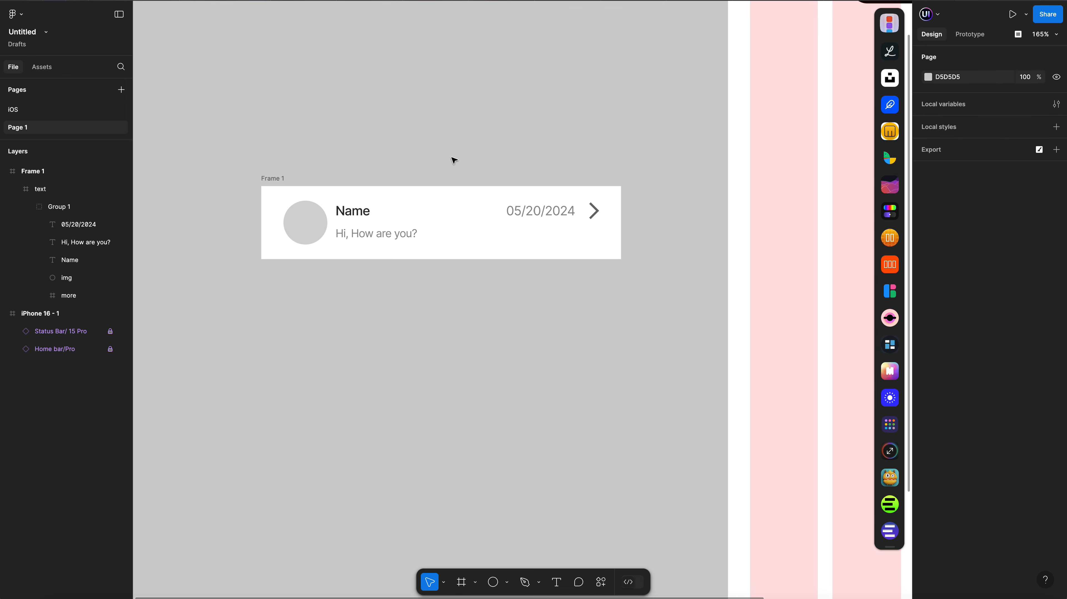
pyautogui.click(316, 234)
pyautogui.press('l')
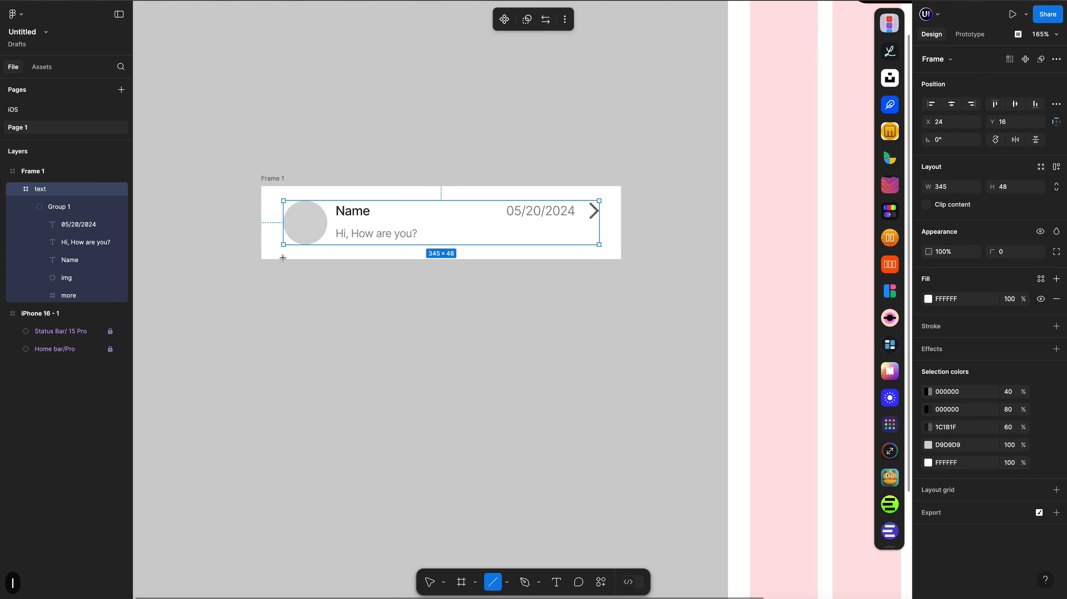
pyautogui.moveTo(282, 260); pyautogui.dragTo(569, 264)
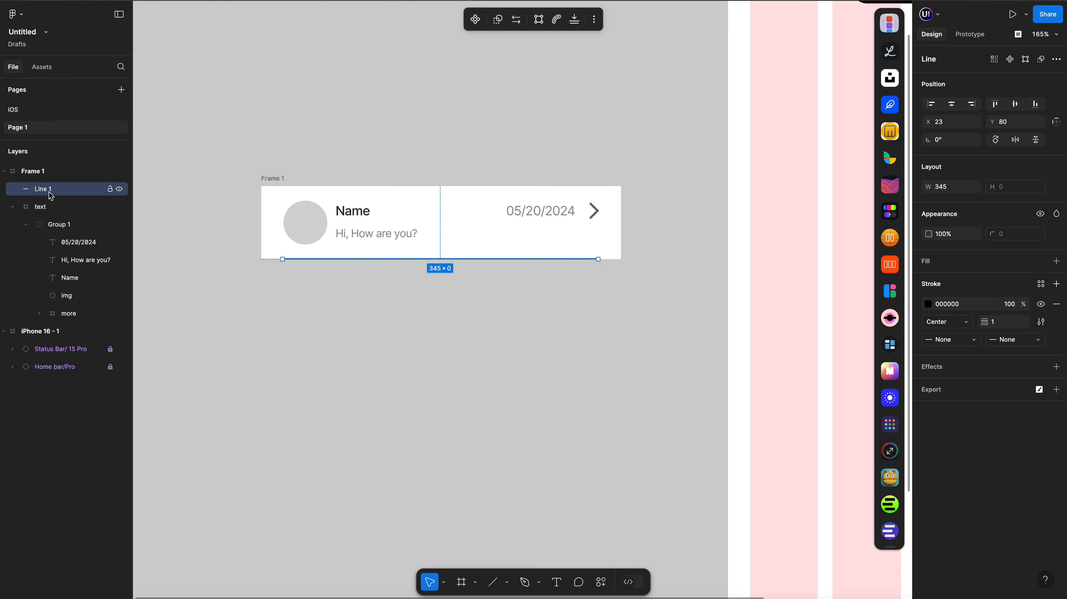
# Place the divider line's layer below the text frame and shift both together to X 24
pyautogui.click(13, 206)
pyautogui.moveTo(58, 196); pyautogui.dragTo(57, 215)
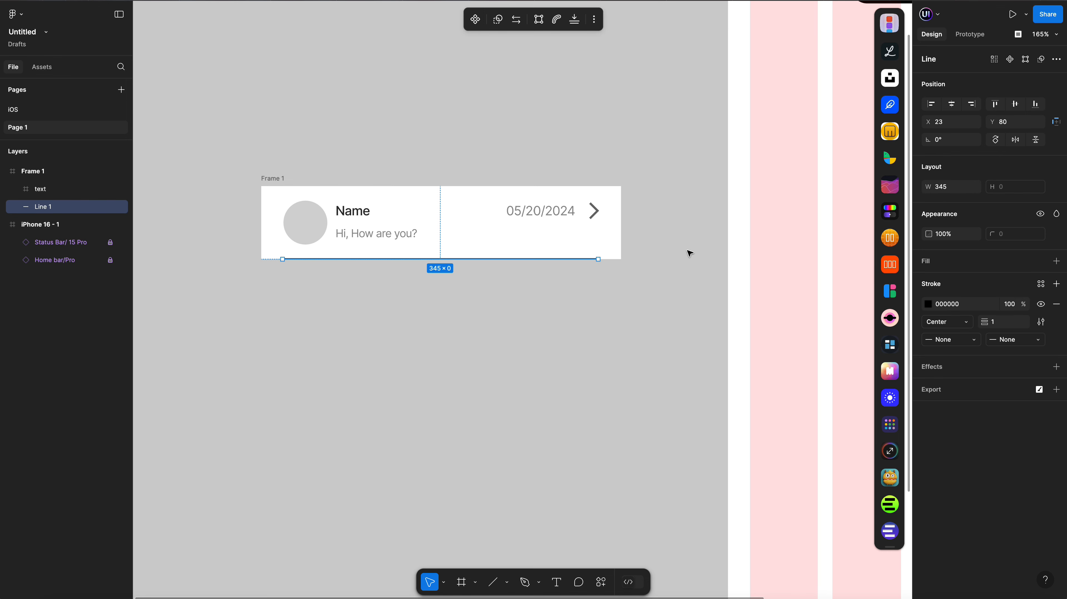
pyautogui.keyDown('shift'); pyautogui.click(538, 223); pyautogui.keyUp('shift')
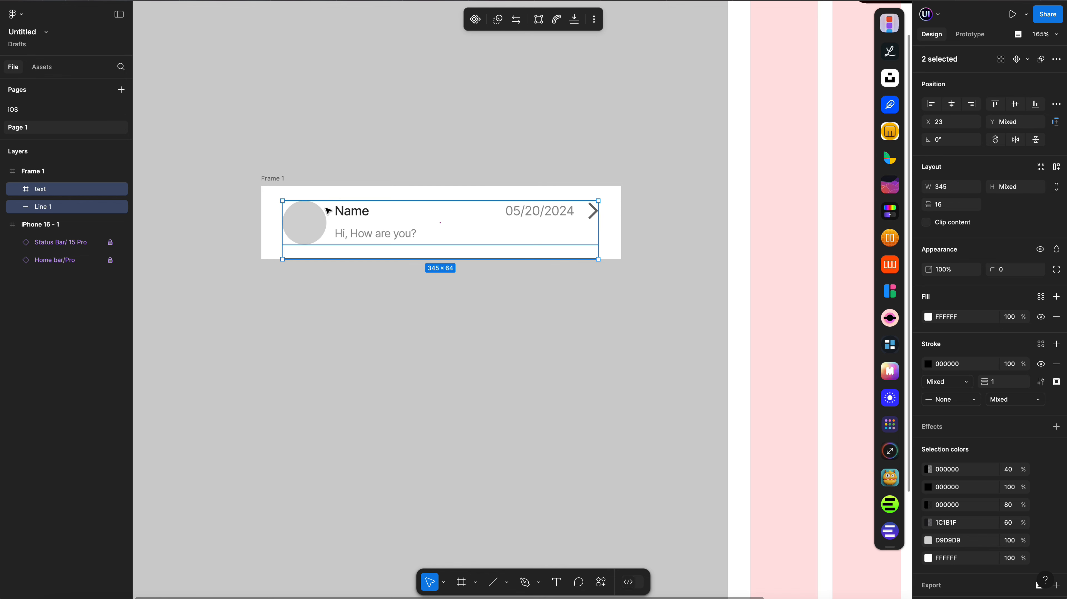
pyautogui.press('Right')
# Set the divider line's stroke weight to 0.5 and its stroke opacity to 20%
pyautogui.click(61, 208)
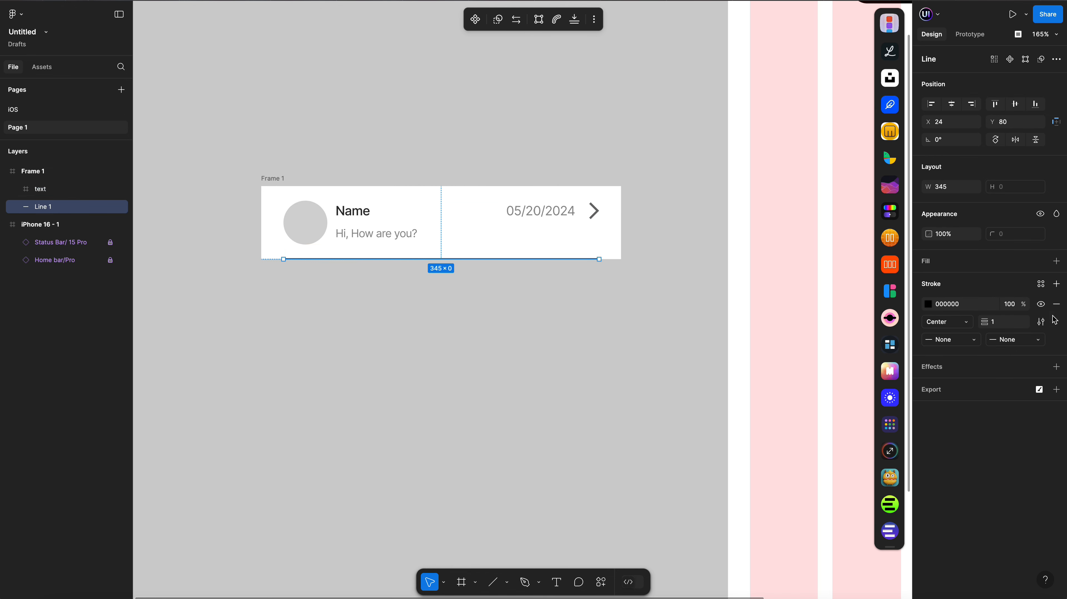
pyautogui.write('0.5')
pyautogui.press('Return')
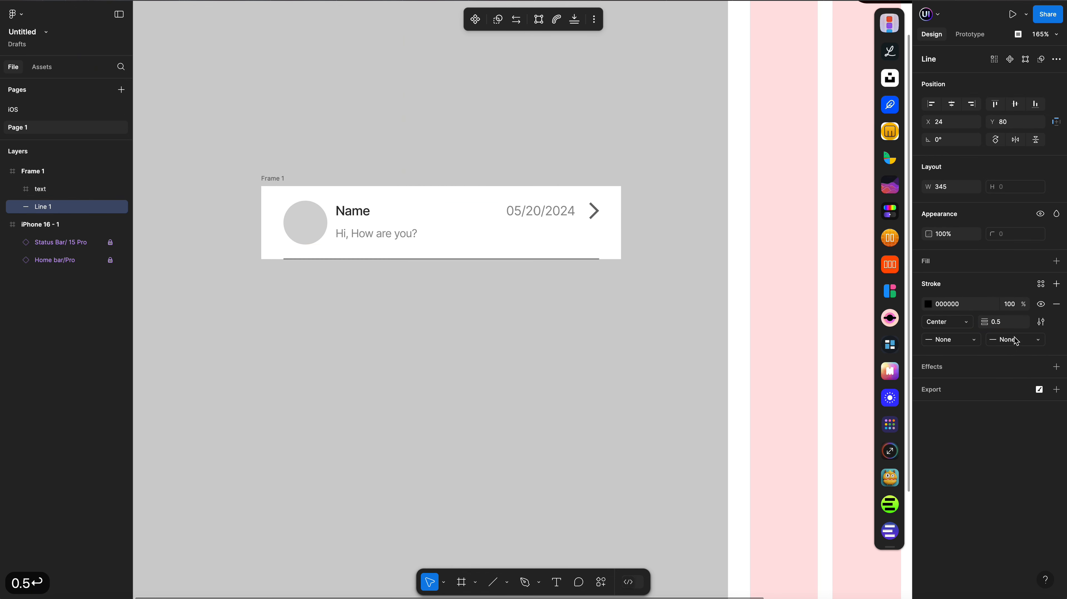
pyautogui.write('20')
pyautogui.press('Return')
# Stretch the text frame to Frame 1's full height, at Y 0 with a height of 80
pyautogui.click(592, 210)
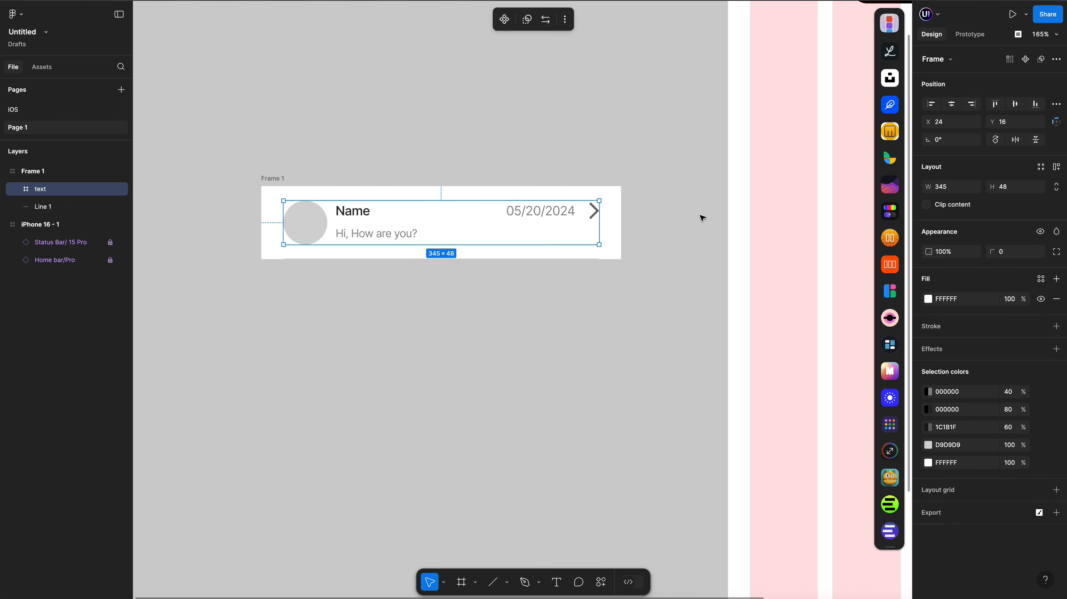
pyautogui.moveTo(419, 201); pyautogui.dragTo(419, 187)
pyautogui.moveTo(455, 245); pyautogui.dragTo(455, 259)
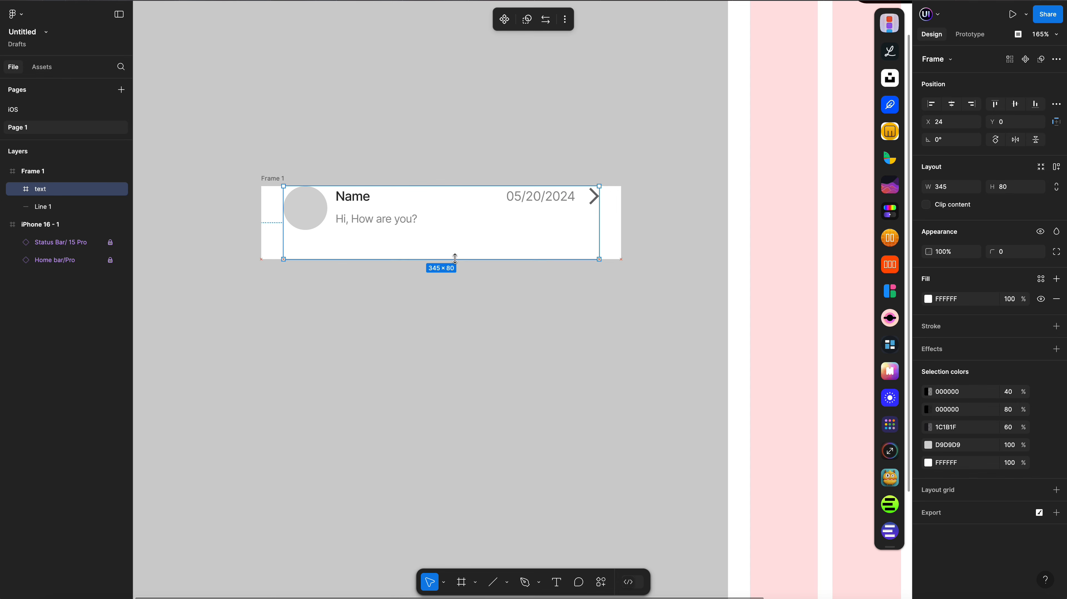
# Move the group inside the text frame down to Y 16
pyautogui.doubleClick(308, 202)
pyautogui.moveTo(311, 209); pyautogui.dragTo(311, 224)
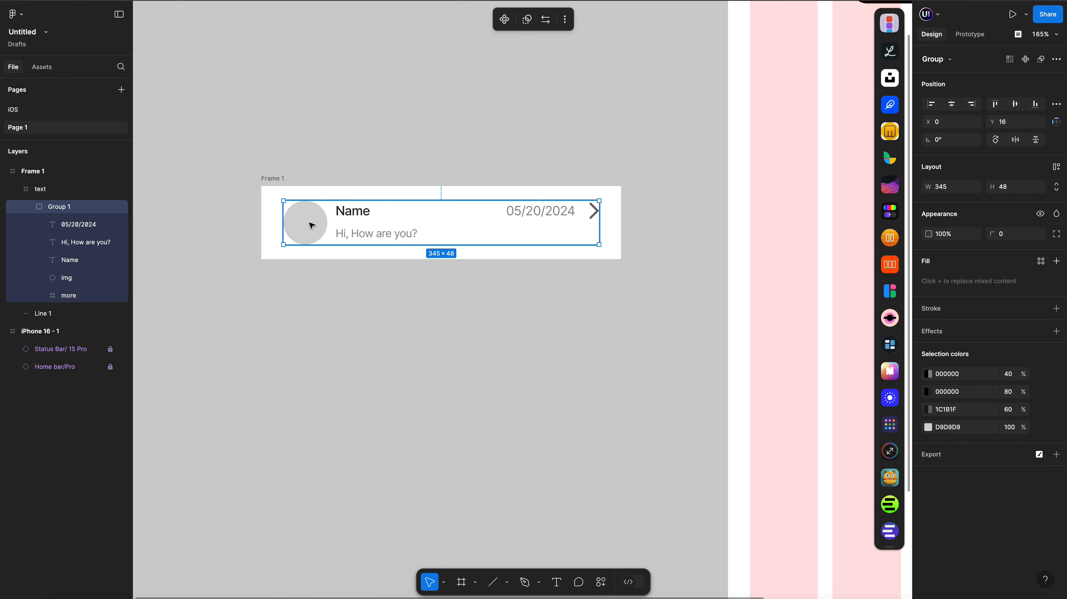
pyautogui.click(15, 190)
pyautogui.click(12, 190)
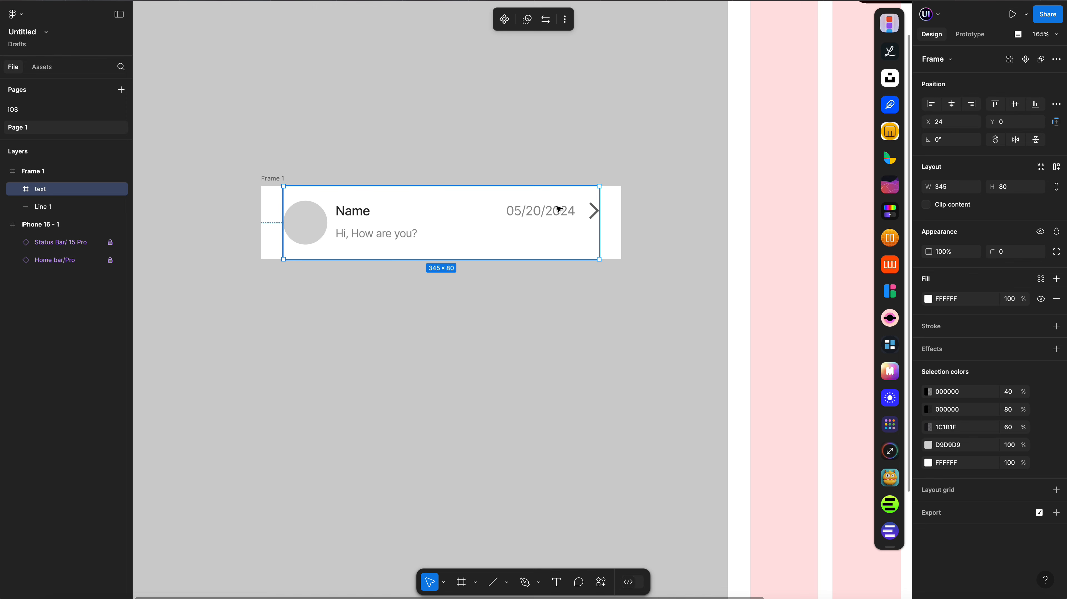
# Move the divider line's layer into the text frame
pyautogui.click(12, 190)
pyautogui.click(69, 314)
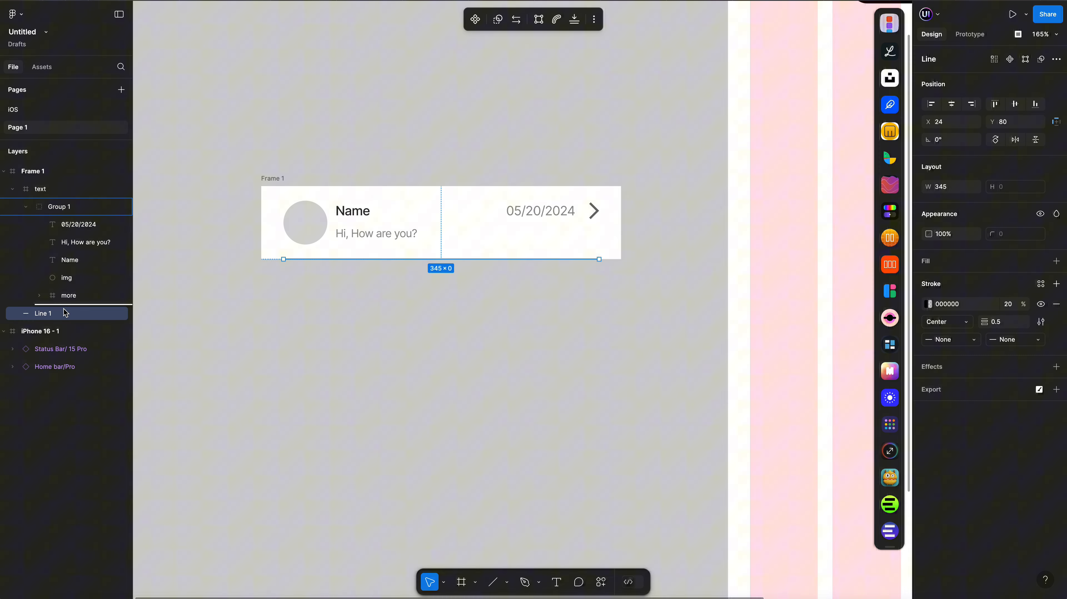
pyautogui.click(12, 189)
pyautogui.click(465, 151)
# Draw an 80 × 80 frame with a white fill adjoining Frame 1 at X 393 and turn off content clipping on Frame 1
pyautogui.click(485, 208)
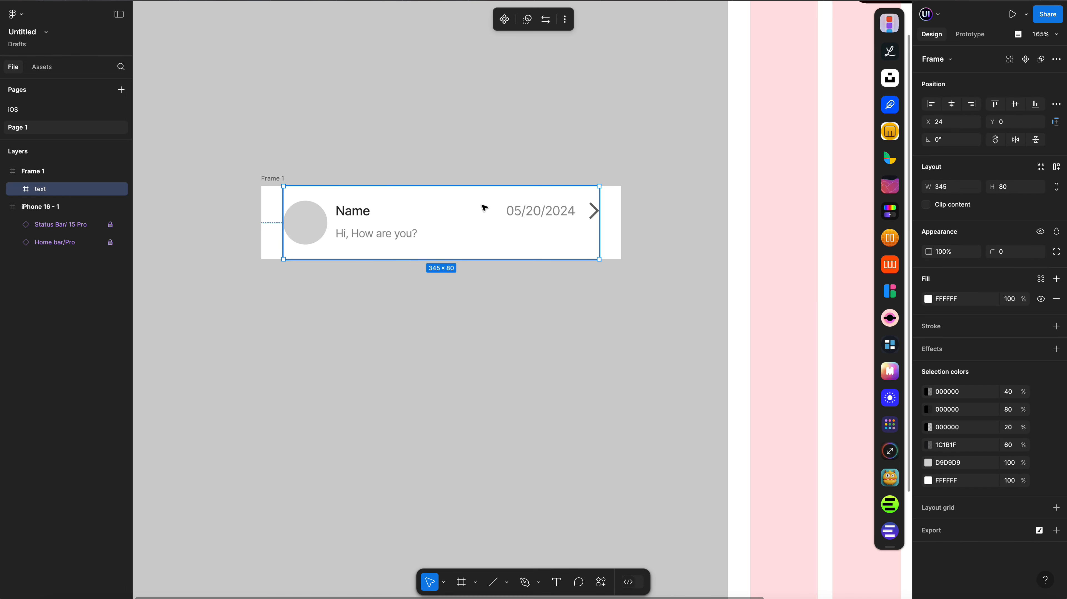
pyautogui.press('f')
pyautogui.hscroll(3, 640, 191)
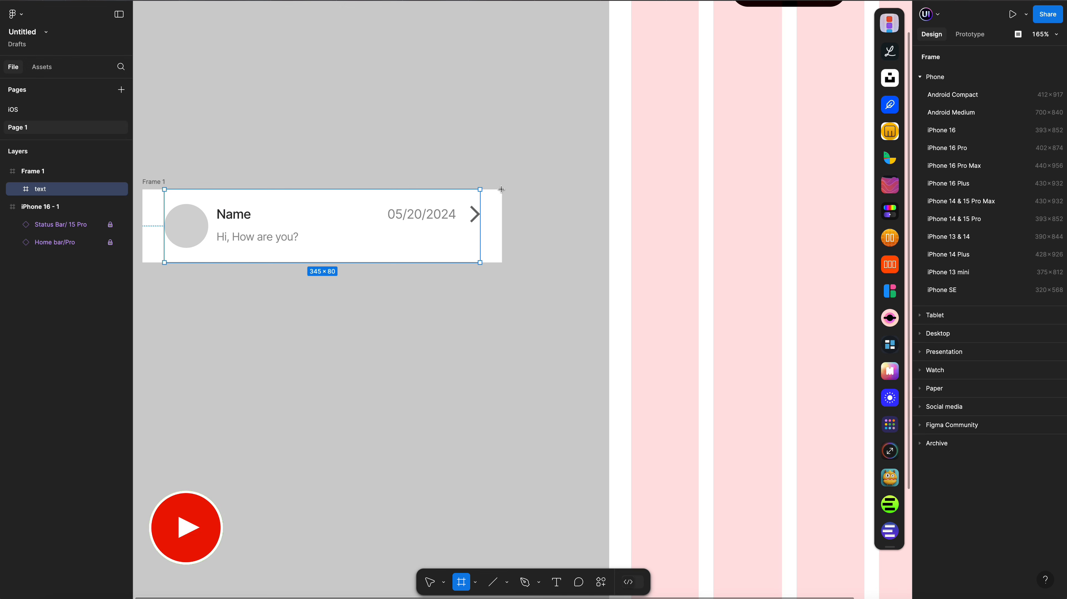
pyautogui.moveTo(502, 189); pyautogui.dragTo(577, 252)
pyautogui.click(1056, 279)
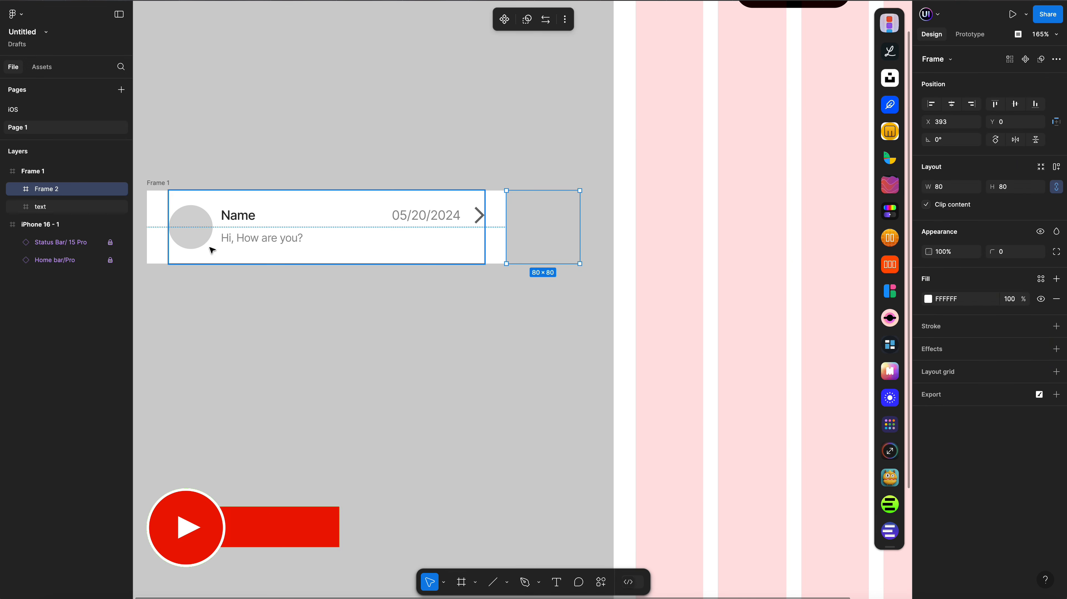
pyautogui.click(28, 173)
pyautogui.click(926, 223)
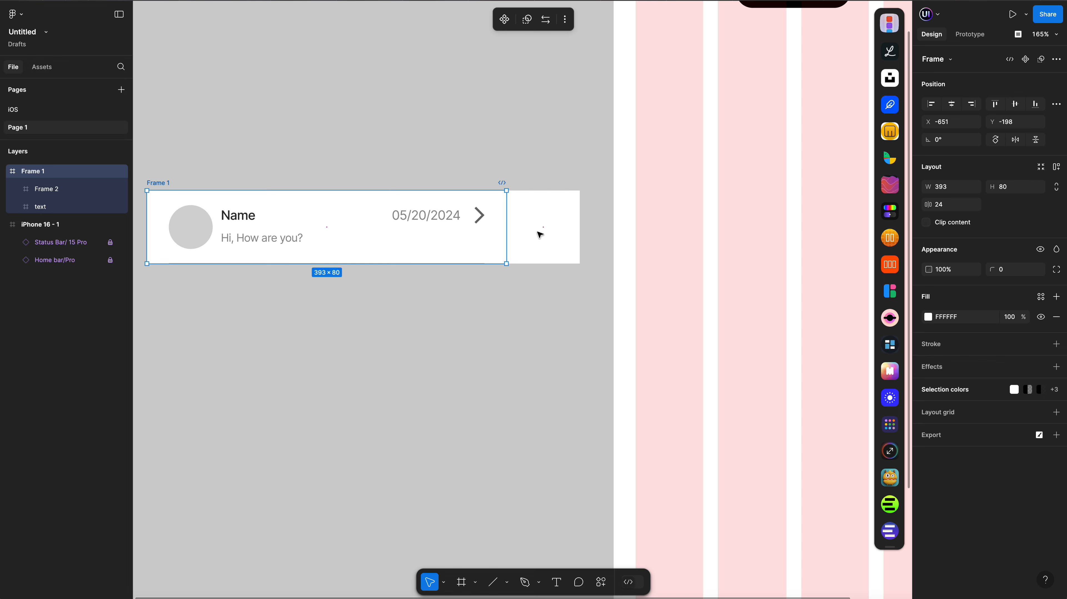
# Move Frame 1 to X -828, Y -240 and rename it card_default
pyautogui.click(541, 235)
pyautogui.hscroll(-4, 743, 265)
pyautogui.click(84, 172)
pyautogui.hscroll(-2, 176, 186)
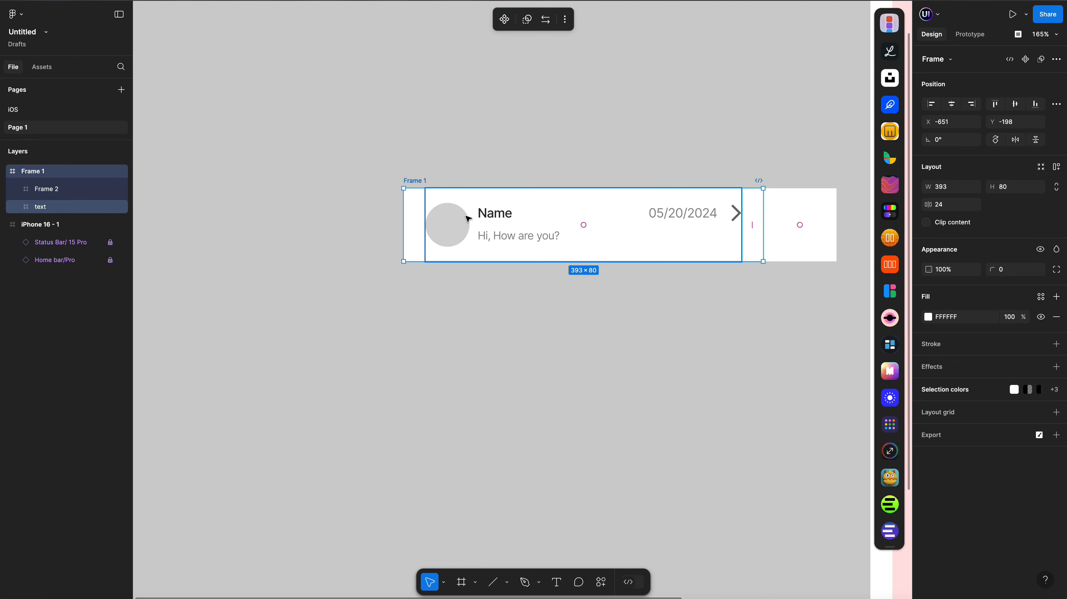
pyautogui.moveTo(453, 218); pyautogui.dragTo(295, 180)
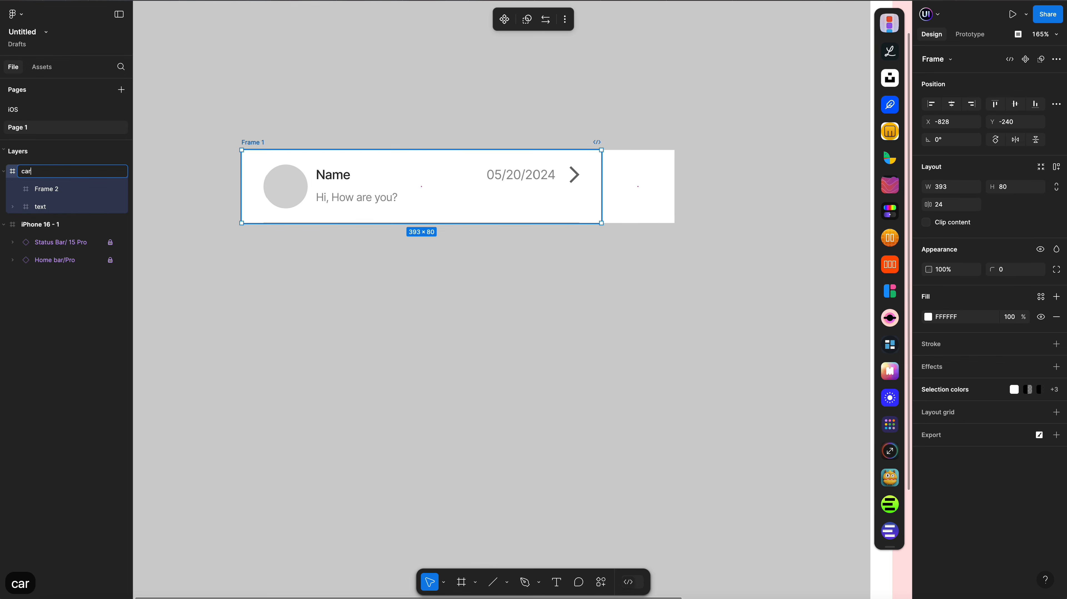
pyautogui.write('card_default')
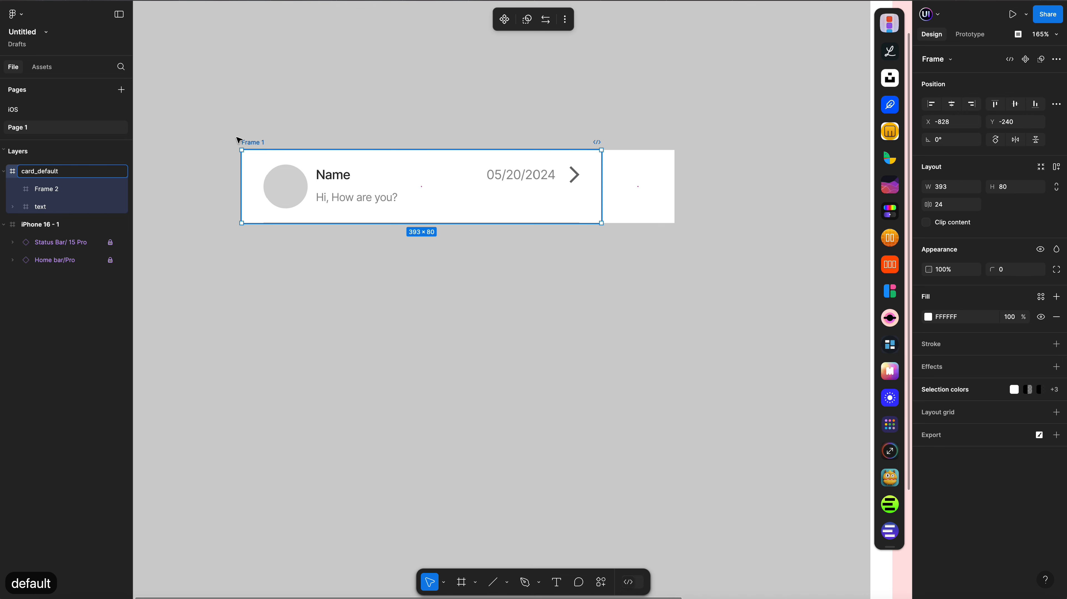
pyautogui.click(291, 131)
# Fill the 80 × 80 frame adjoining the row with red FF4141
pyautogui.click(633, 180)
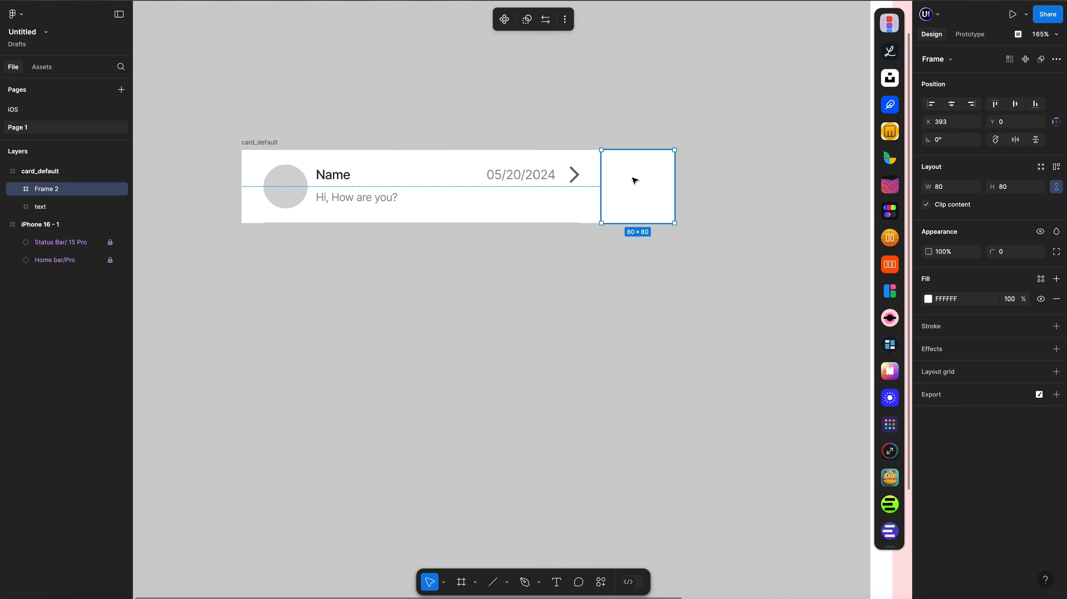
pyautogui.click(928, 300)
pyautogui.moveTo(862, 321); pyautogui.dragTo(880, 323)
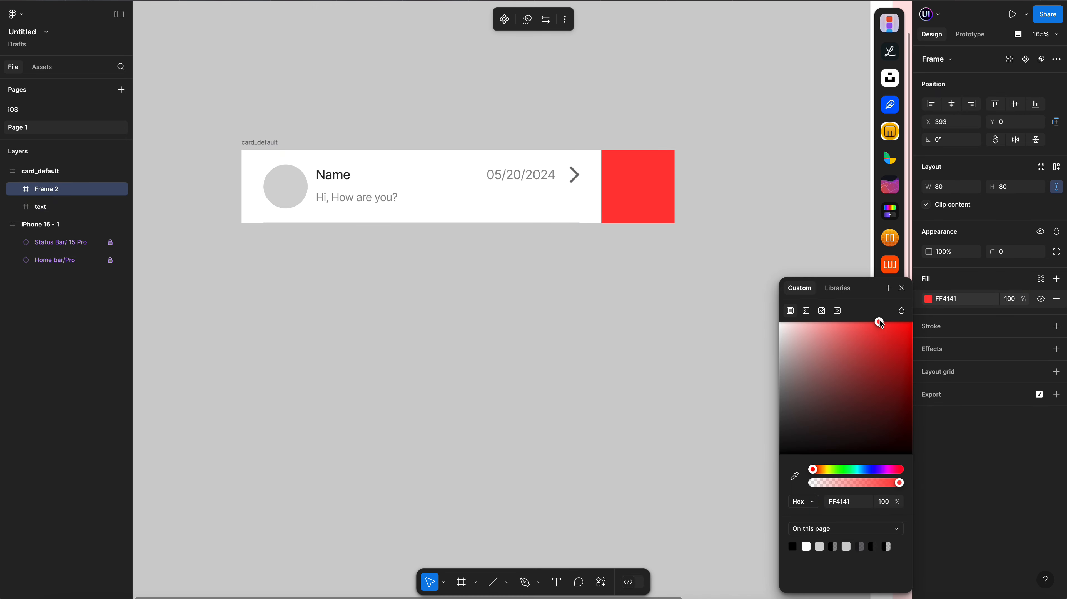
pyautogui.click(901, 290)
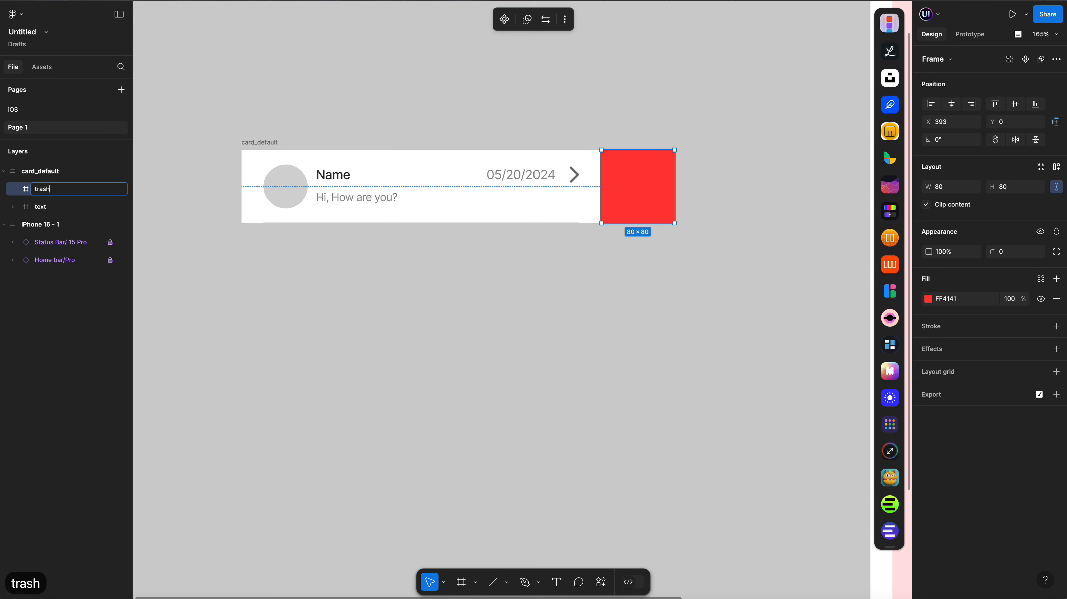
# Rename the red frame as trash and move its layer below the text frame within card_default
pyautogui.moveTo(50, 211); pyautogui.dragTo(60, 217)
pyautogui.click(604, 268)
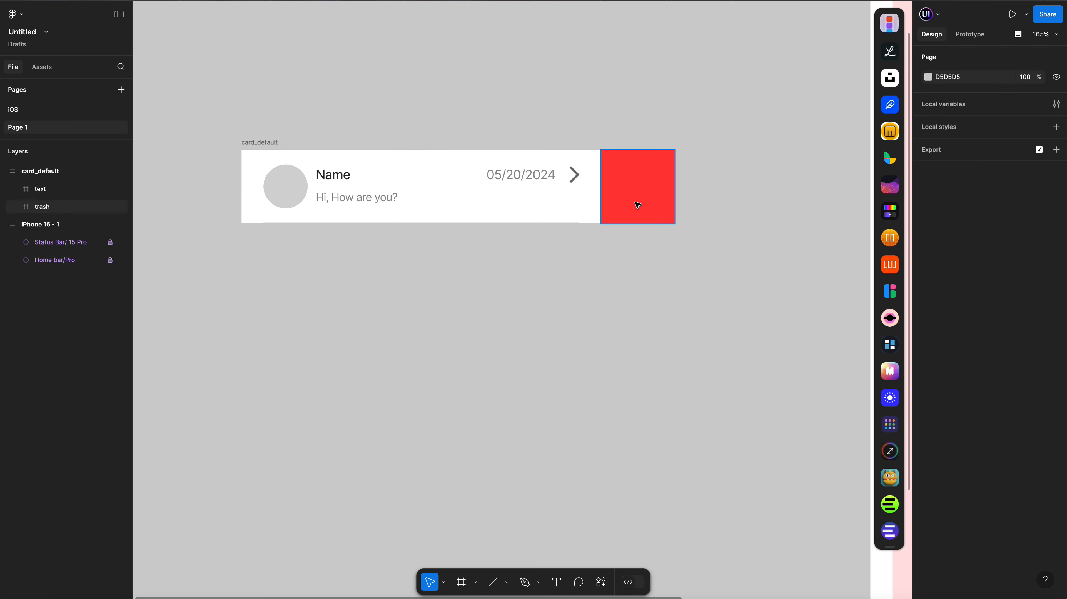
# Open Material Symbols with the trash frame selected, set the symbols' Fill to On and search for trash
pyautogui.click(635, 203)
pyautogui.click(601, 583)
pyautogui.click(470, 435)
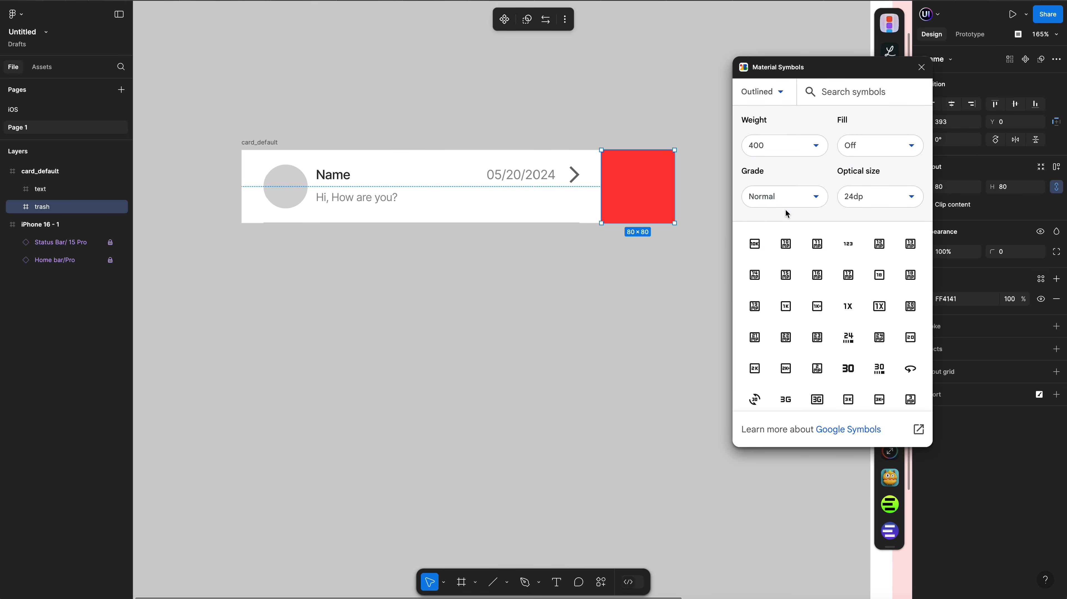
pyautogui.click(875, 146)
pyautogui.click(864, 191)
pyautogui.click(823, 91)
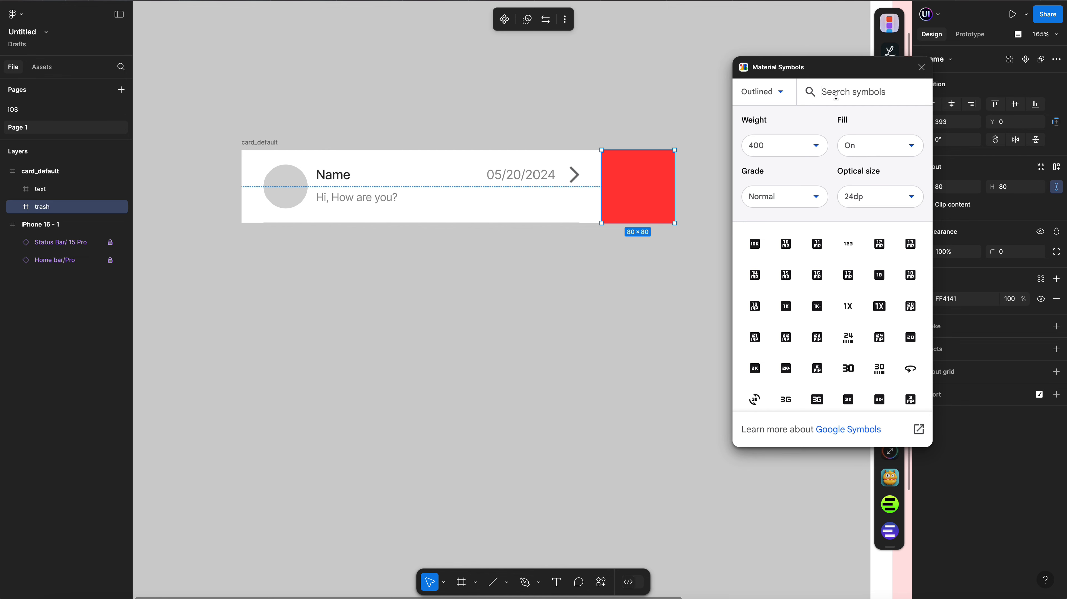
pyautogui.write('trash')
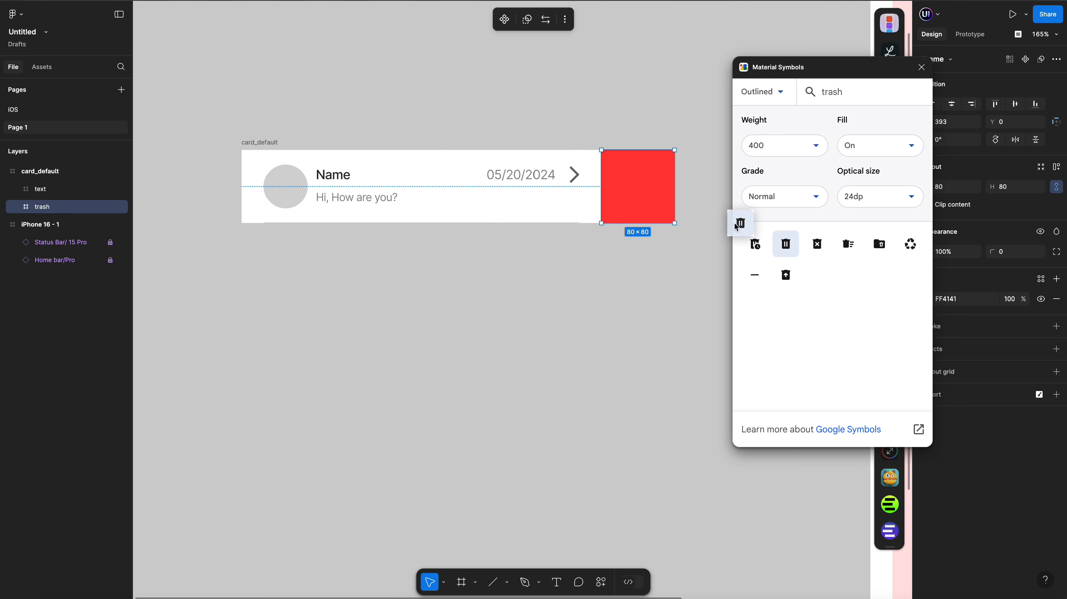
# Set the symbols' optical size to 40dp and insert the plain trash can icon centred in the red frame at X 20, Y 20
pyautogui.click(864, 205)
pyautogui.click(855, 260)
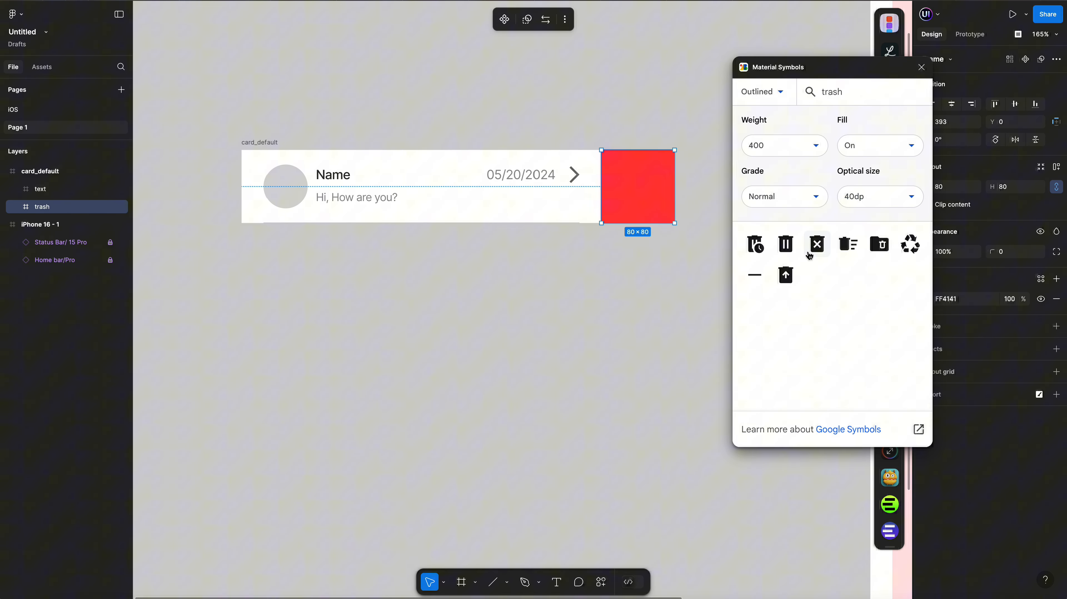
pyautogui.click(785, 244)
pyautogui.moveTo(542, 320); pyautogui.dragTo(641, 184)
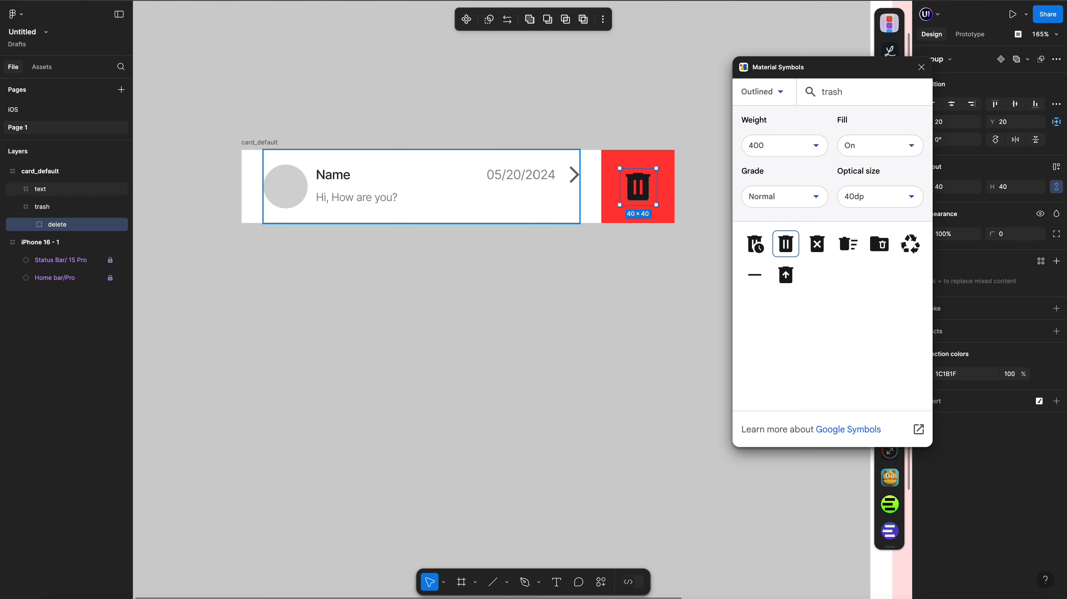
# Recolor the trash can icon white FFFFFF
pyautogui.moveTo(834, 69); pyautogui.dragTo(461, 66)
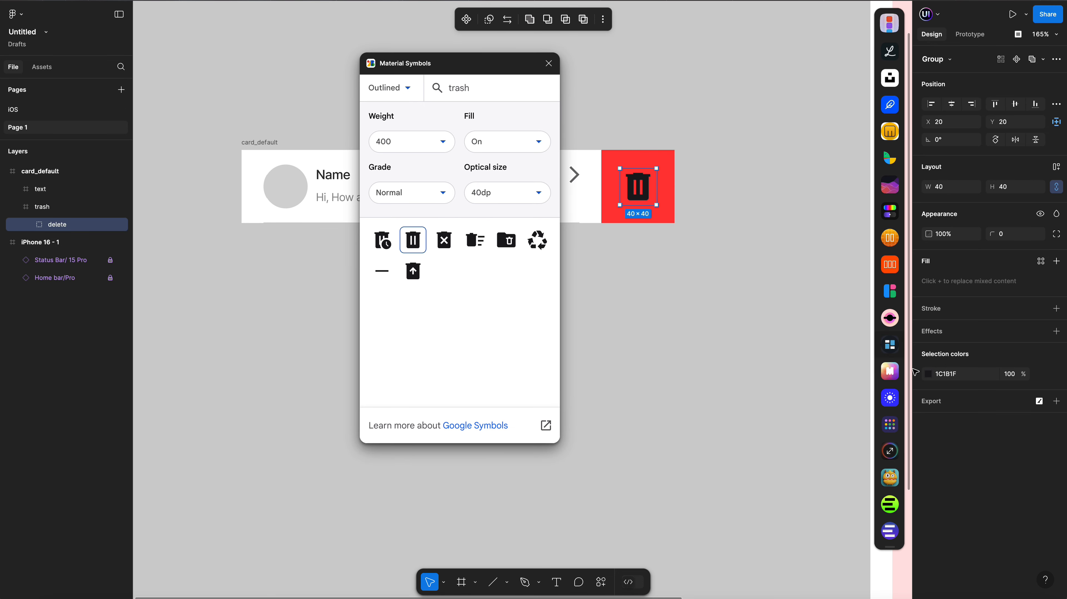
pyautogui.click(928, 374)
pyautogui.moveTo(846, 371); pyautogui.dragTo(777, 320)
# Duplicate the trash frame and place the copy directly beside the original at X 473
pyautogui.click(37, 209)
pyautogui.click(18, 207)
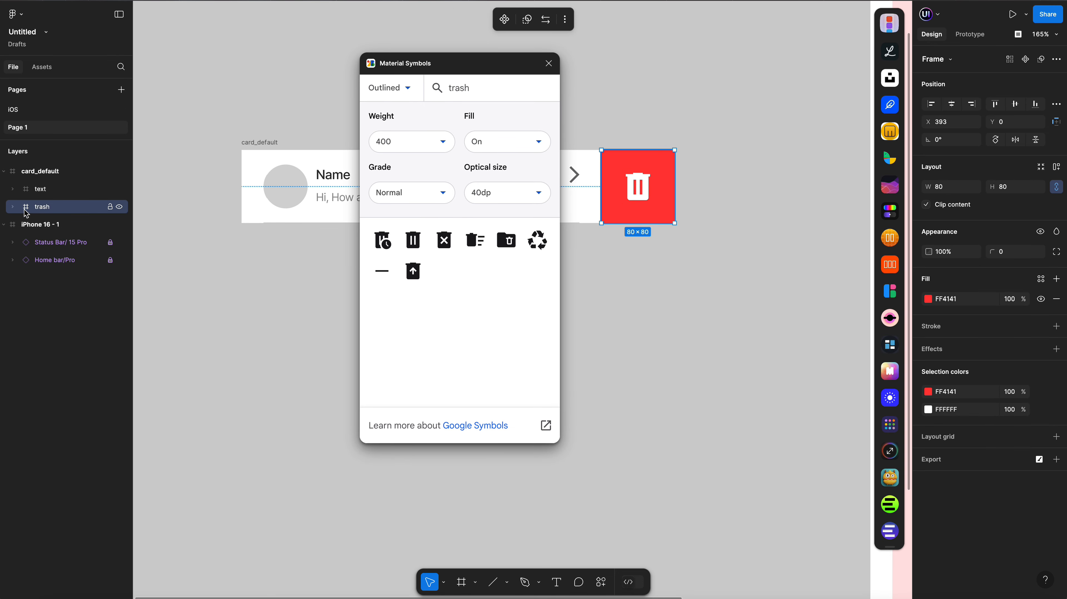
pyautogui.press('super+c')
pyautogui.press('super+v')
pyautogui.hotkey('shift', 'Right')
pyautogui.hotkey('shift', 'Right')
pyautogui.hotkey('shift', 'Right')
pyautogui.hotkey('shift', 'Right')
pyautogui.hotkey('shift', 'Right')
pyautogui.hotkey('shift', 'Right')
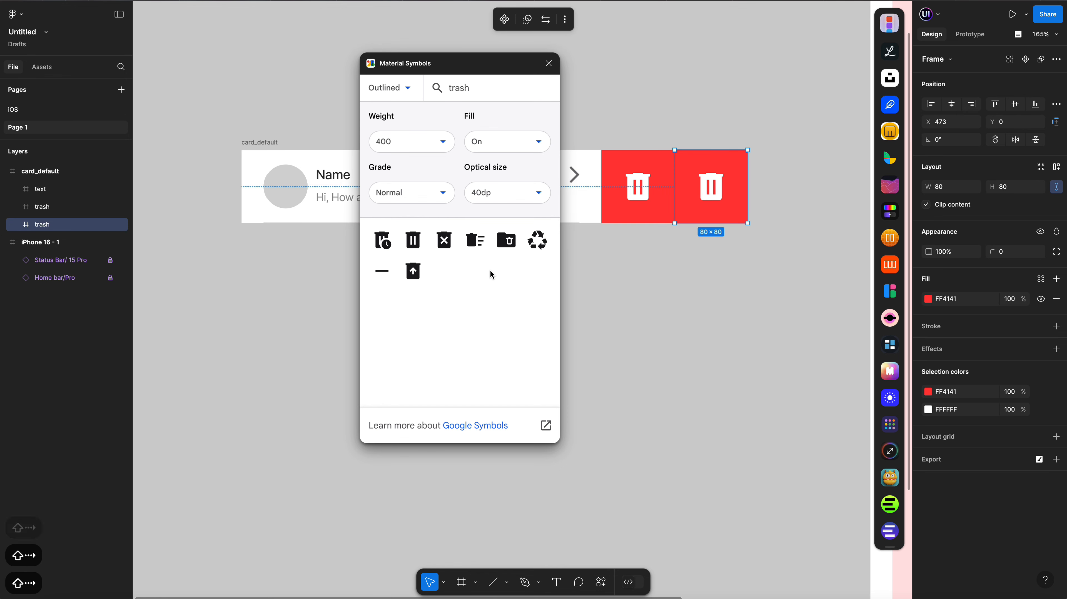
# Search Material Symbols for bell and replace the copied frame's trash can with the crossed-out bell icon
pyautogui.click(413, 239)
pyautogui.click(463, 88)
pyautogui.write('b')
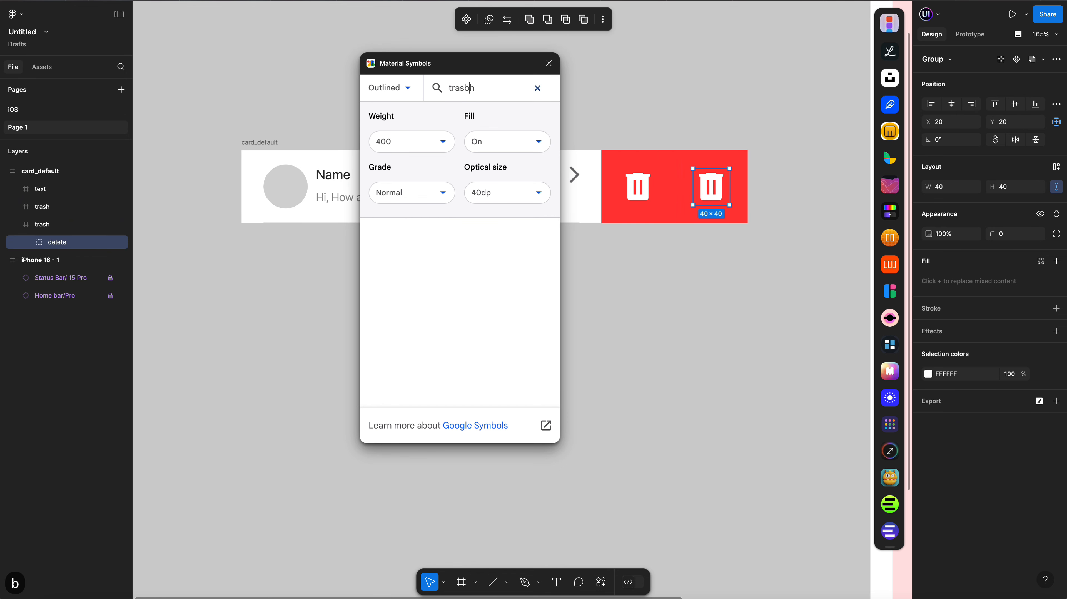
pyautogui.write('ell')
pyautogui.moveTo(492, 91); pyautogui.dragTo(402, 89)
pyautogui.write('bell')
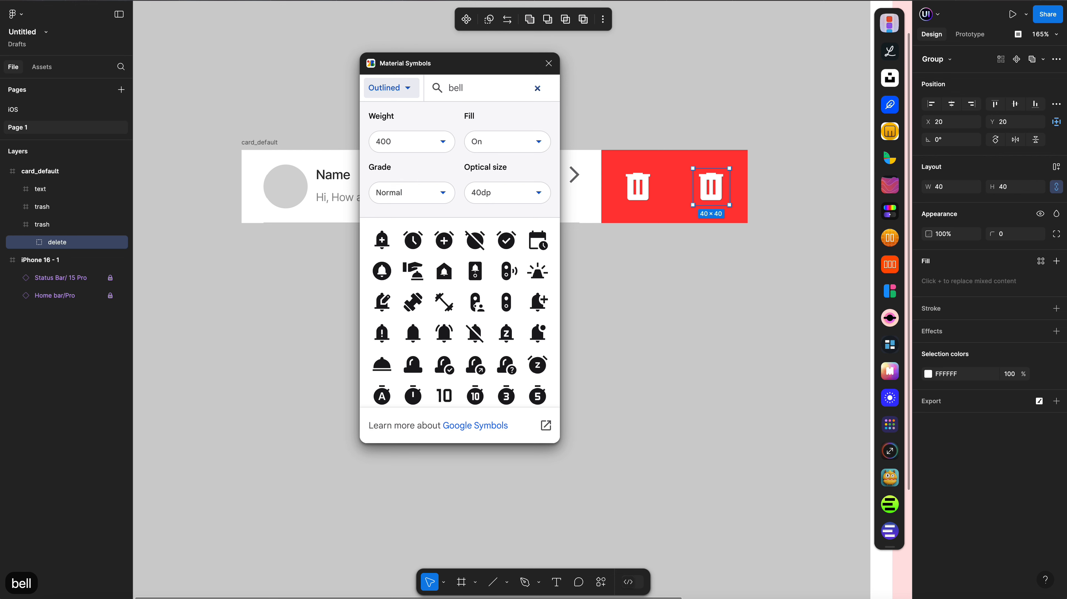
pyautogui.click(470, 335)
# Recolor the crossed-out bell icon white FFFFFF and close Material Symbols
pyautogui.click(928, 374)
pyautogui.moveTo(864, 389); pyautogui.dragTo(764, 308)
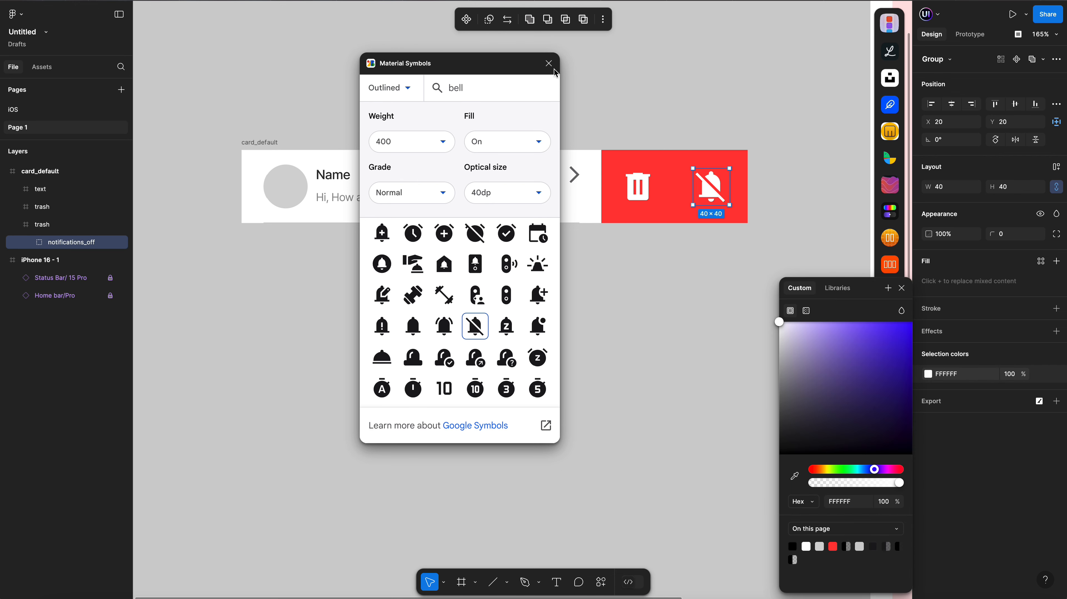
pyautogui.click(548, 64)
# Fill the bell icon's frame with blue 414DFF and rename that frame as silence
pyautogui.click(59, 231)
pyautogui.click(928, 299)
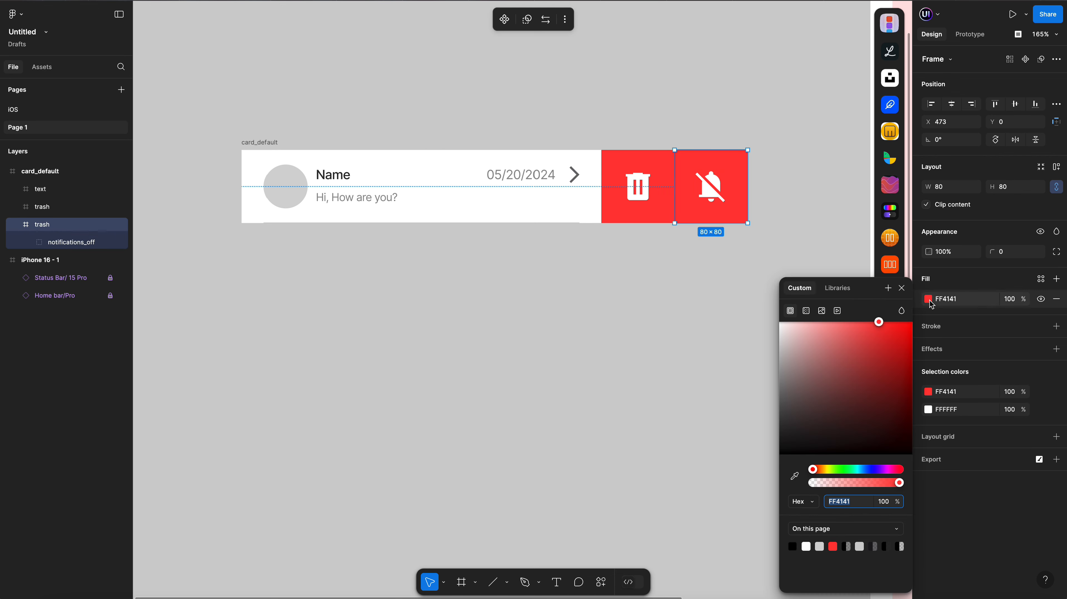
pyautogui.click(867, 470)
pyautogui.click(869, 471)
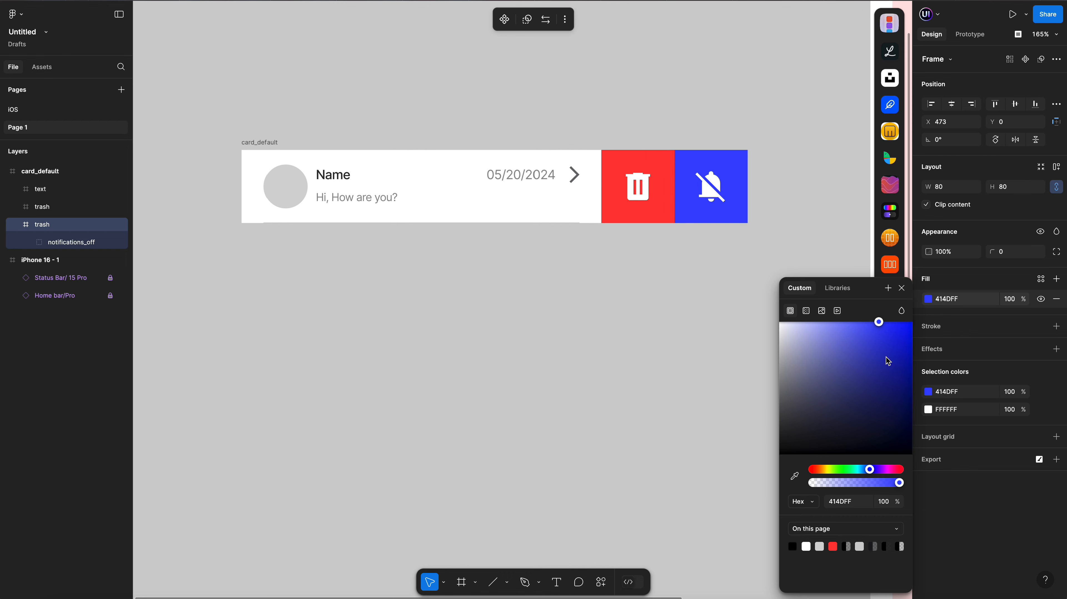
pyautogui.press('Escape')
pyautogui.doubleClick(43, 225)
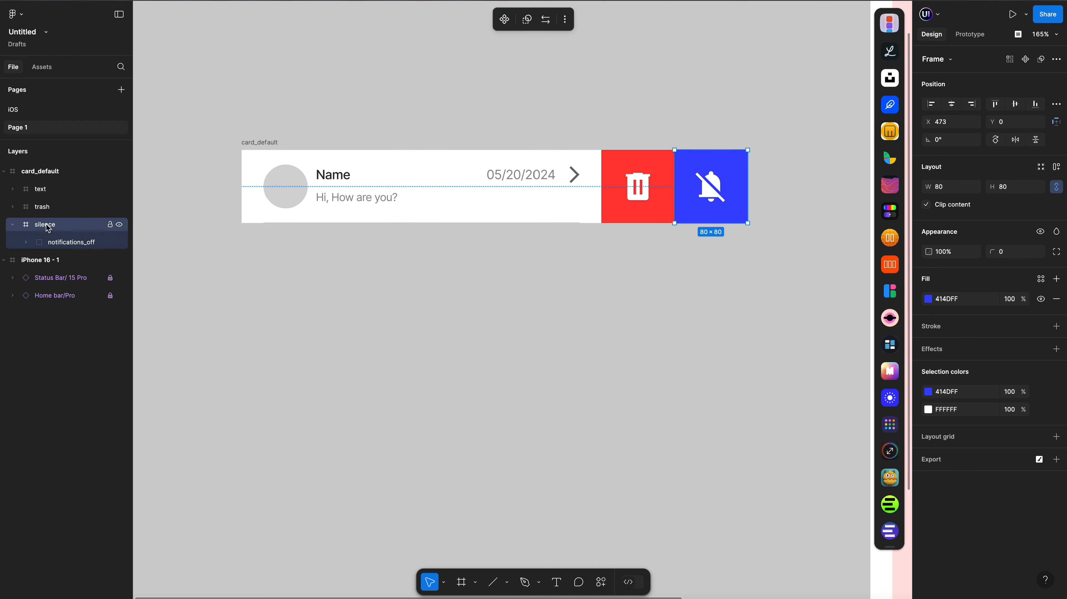
pyautogui.click(13, 226)
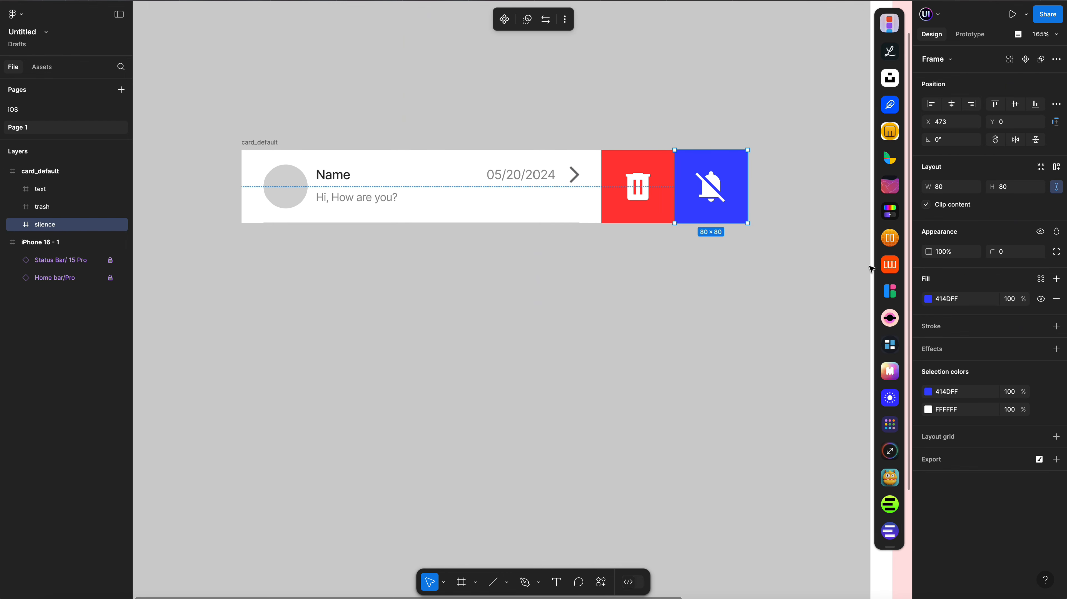
pyautogui.click(742, 265)
# Move the card_default frame away from the iPhone frame to X -1493, Y -251 and collapse its layers
pyautogui.click(80, 172)
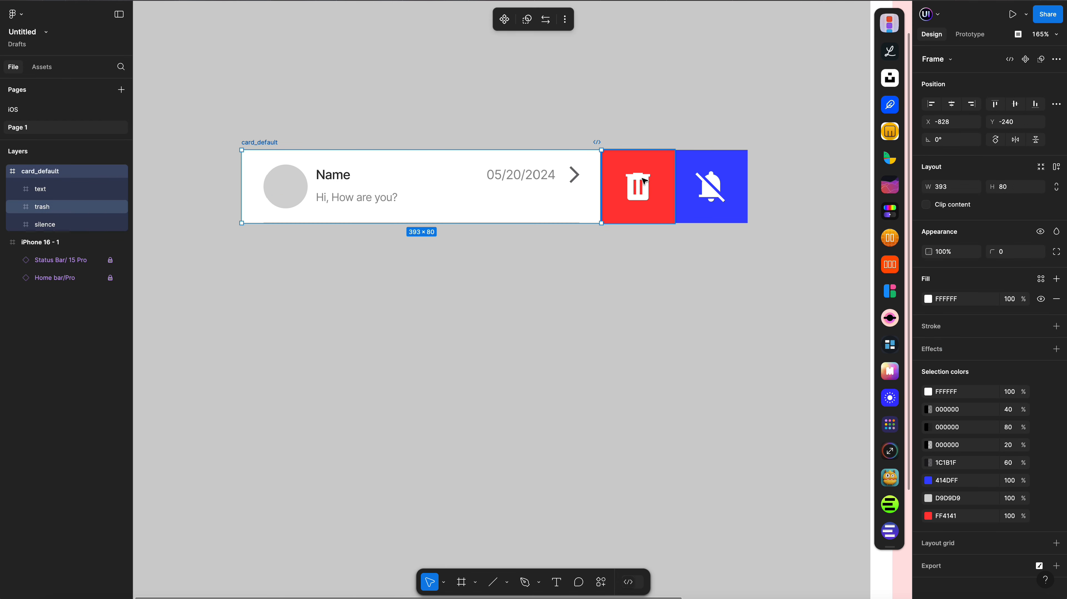
pyautogui.scroll(-5, 646, 182)
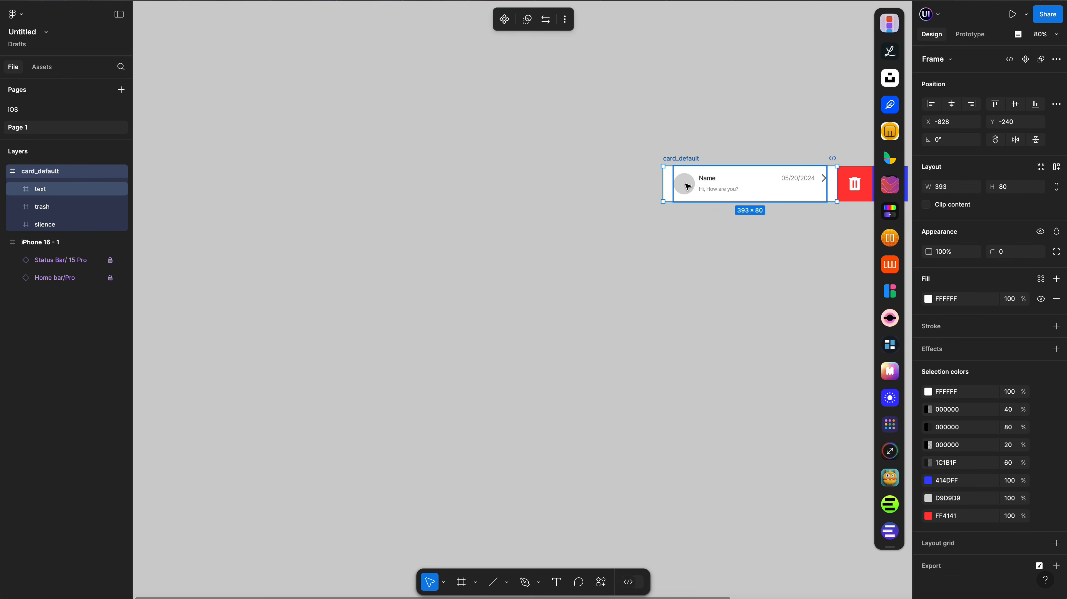
pyautogui.moveTo(687, 186); pyautogui.dragTo(392, 182)
pyautogui.click(4, 171)
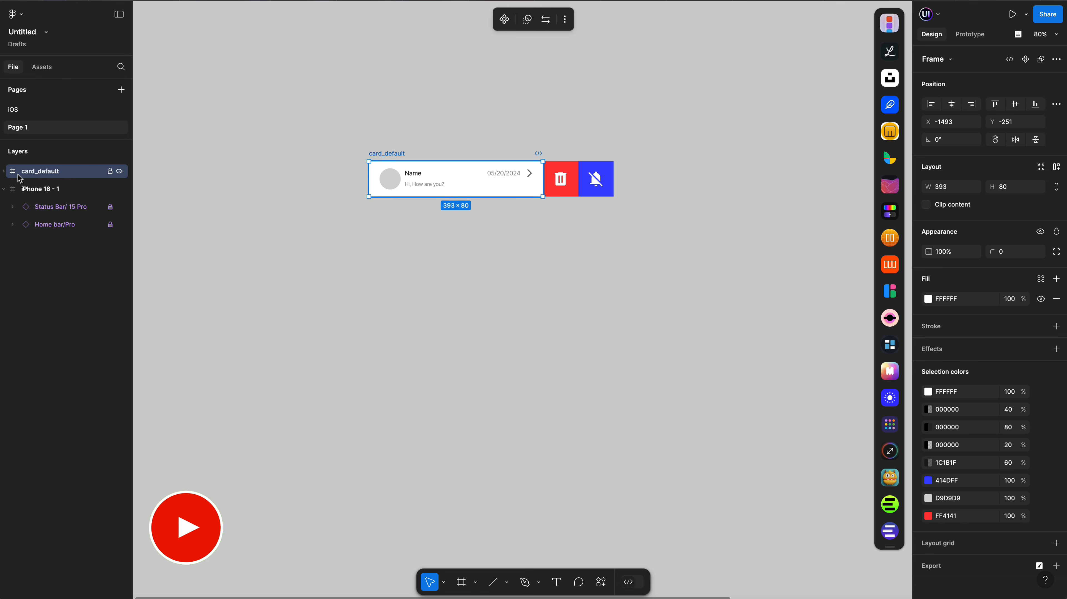
# Duplicate card_default and align the copy beneath the original at X -1493, Y -85
pyautogui.hotkey('ctrl', 'c')
pyautogui.hotkey('ctrl', 'v')
pyautogui.moveTo(582, 187); pyautogui.dragTo(392, 260)
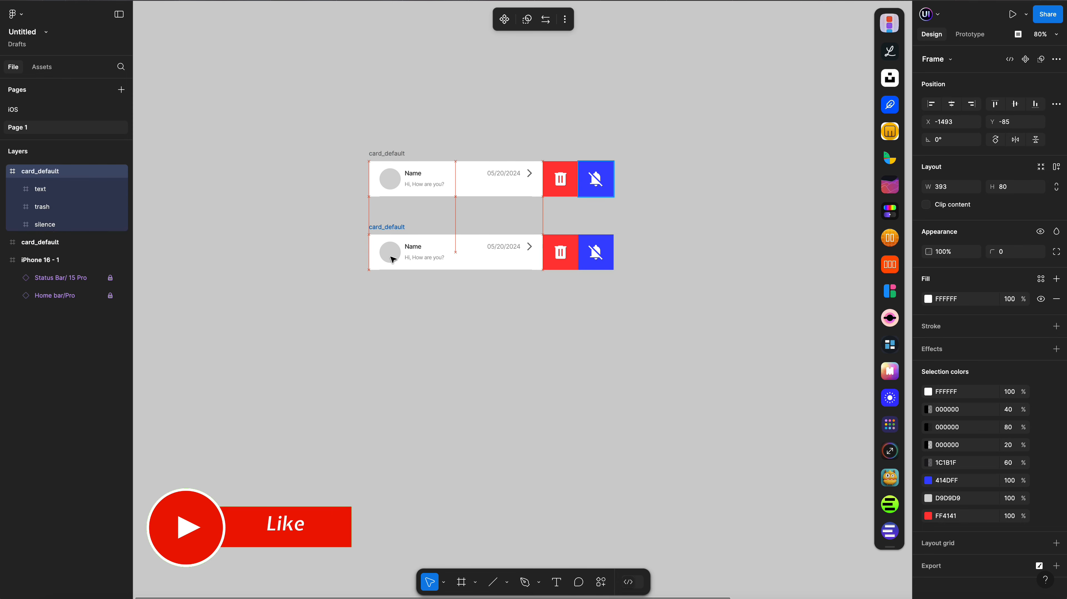
# Shift the lower card's text, trash and silence frames left together until silence ends flush with the card's right edge
pyautogui.scroll(5, 383, 269)
pyautogui.click(383, 255)
pyautogui.keyDown('shift'); pyautogui.click(705, 258); pyautogui.keyUp('shift')
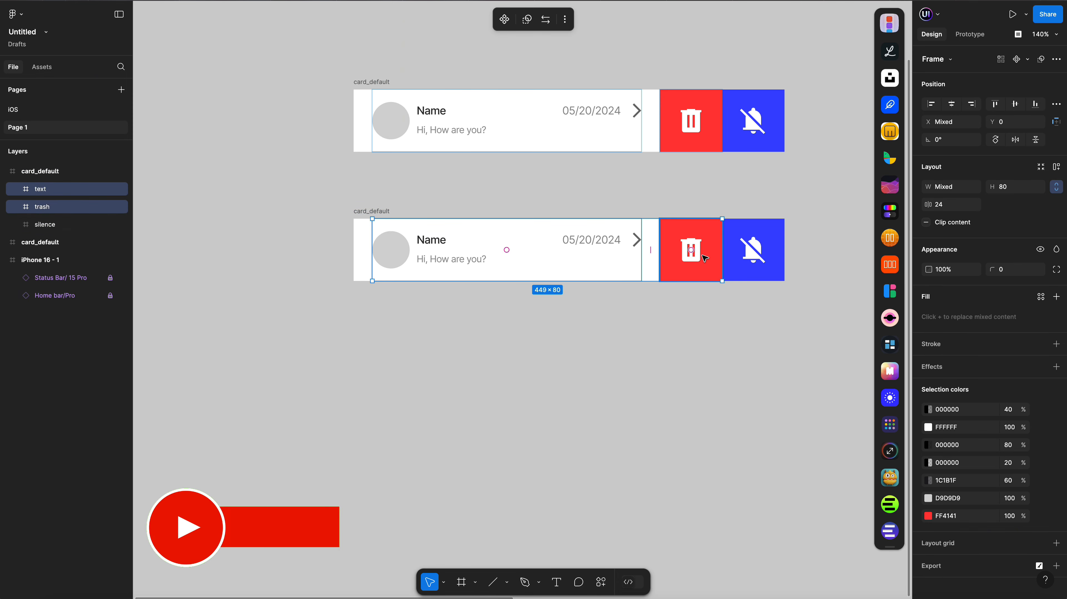
pyautogui.keyDown('shift'); pyautogui.click(751, 265); pyautogui.keyUp('shift')
pyautogui.moveTo(710, 273); pyautogui.dragTo(586, 273)
# Move the lower card's layer below the original card_default and rename it card_drag
pyautogui.click(78, 173)
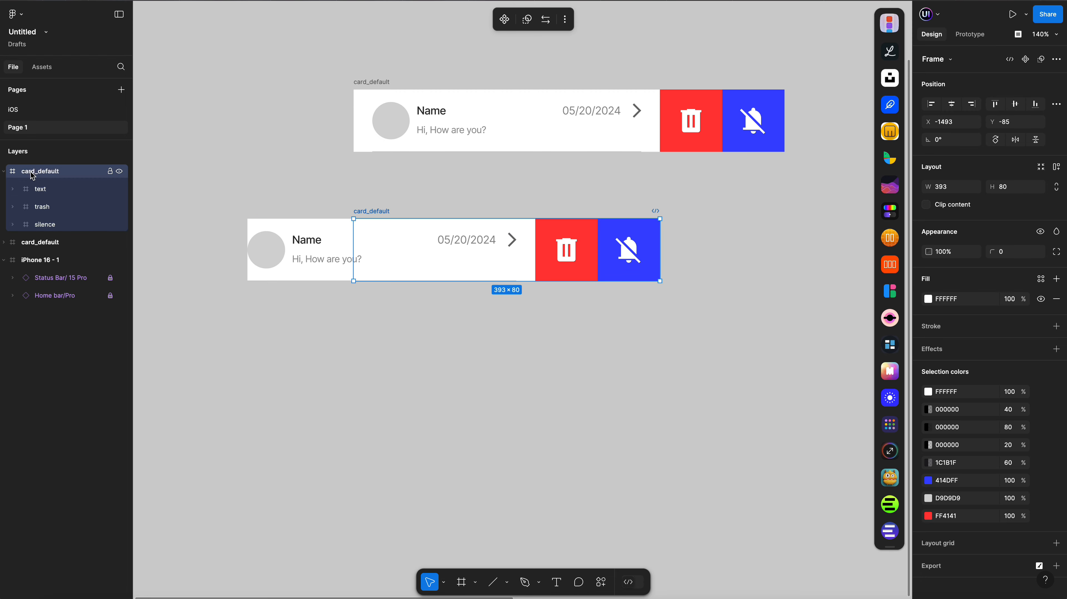
pyautogui.moveTo(75, 201); pyautogui.dragTo(76, 200)
pyautogui.doubleClick(76, 192)
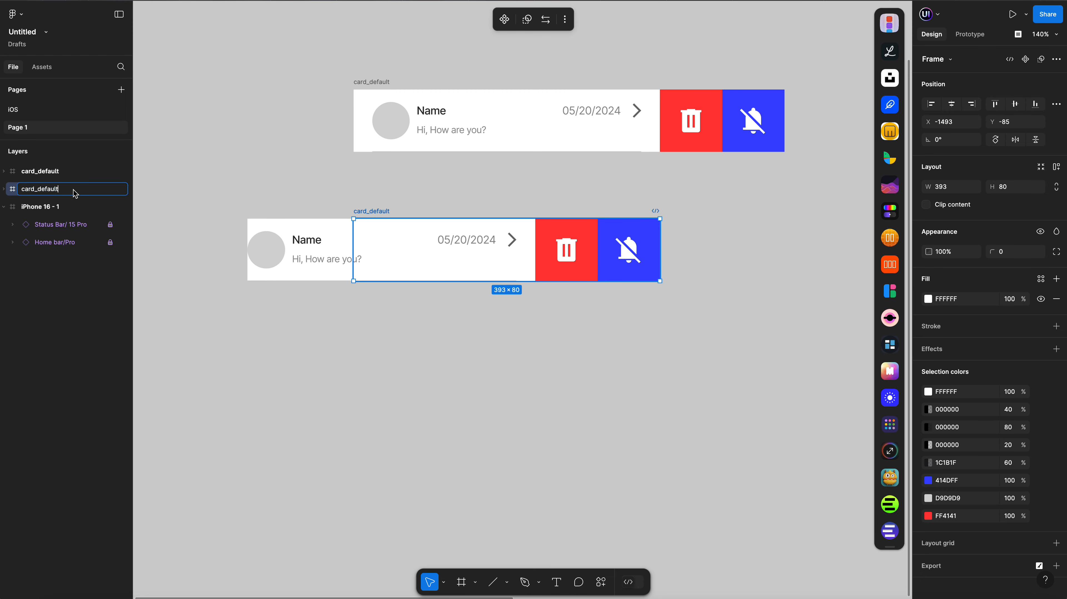
pyautogui.write('drag')
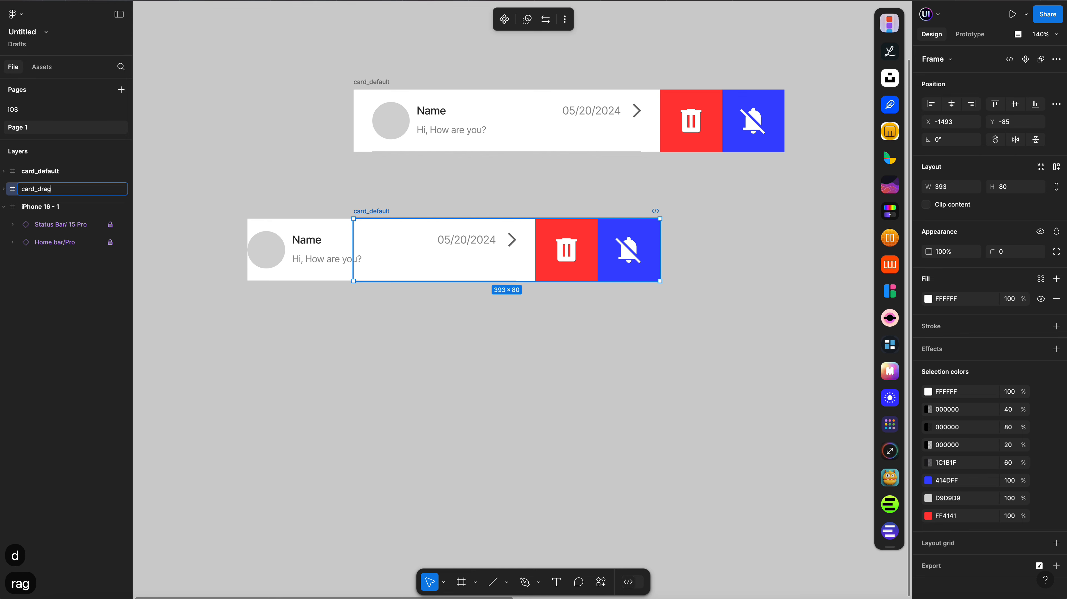
pyautogui.press('Return')
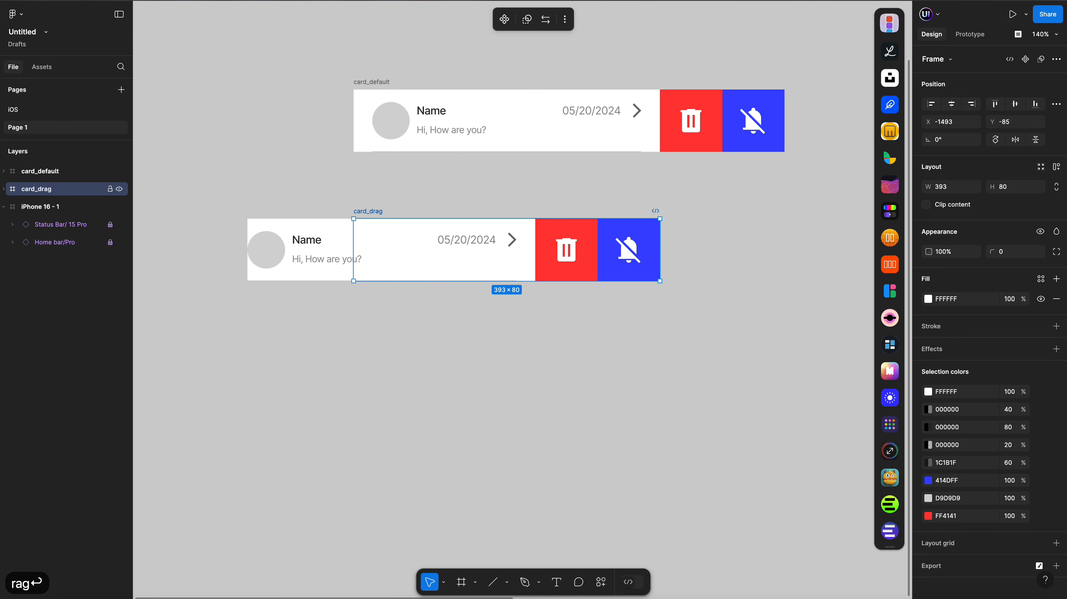
# Duplicate card_drag and place the copy beneath it at X -1511, Y 77
pyautogui.click(63, 171)
pyautogui.click(63, 189)
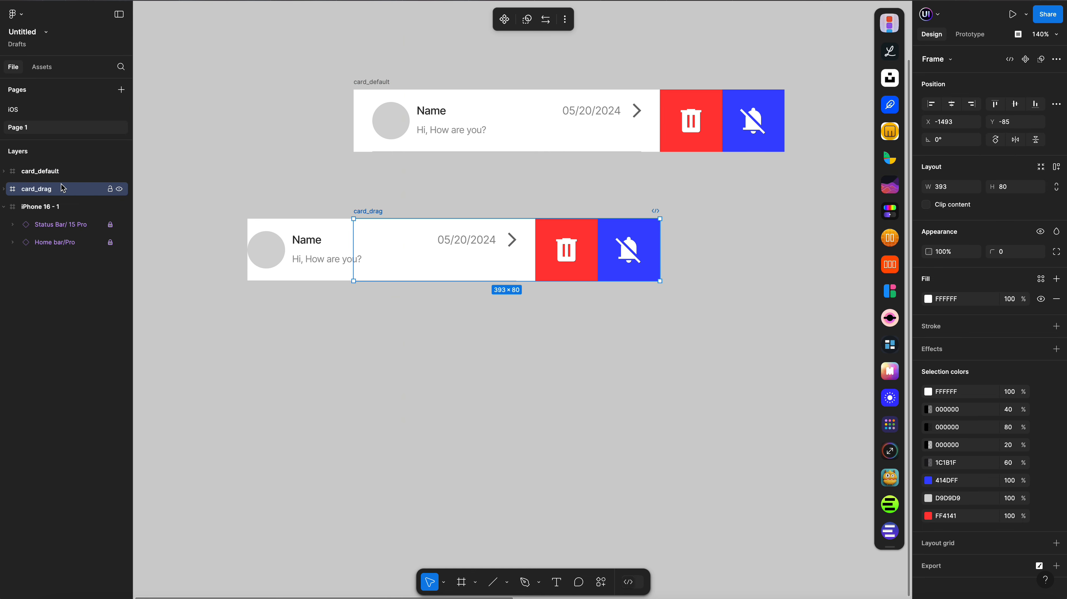
pyautogui.press('super+c')
pyautogui.press('super+v')
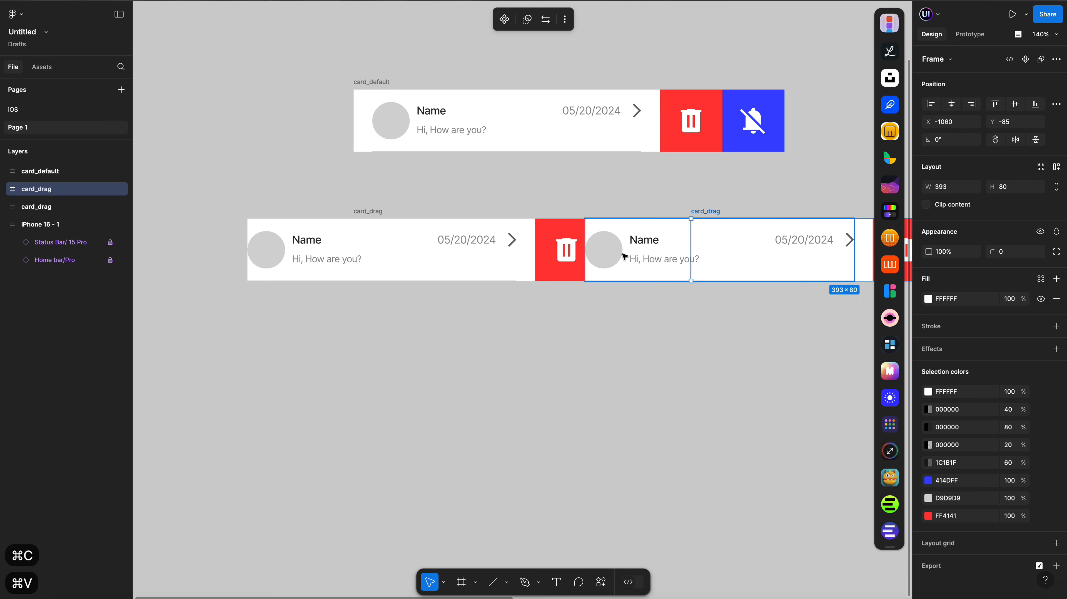
pyautogui.moveTo(777, 257); pyautogui.dragTo(439, 377)
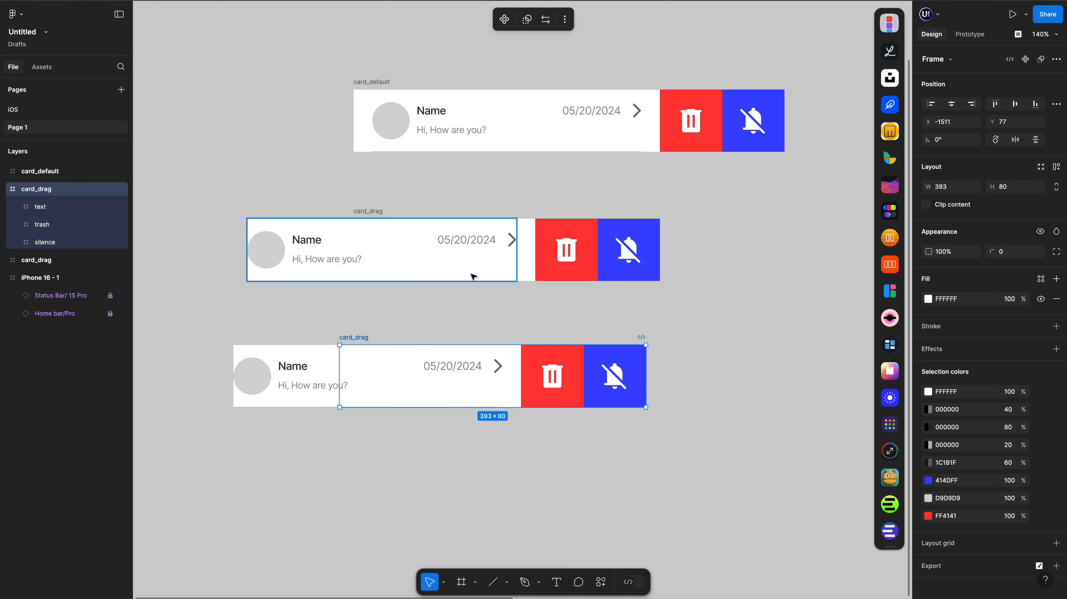
# Rename the lowest card_drag copy as card_disappear
pyautogui.click(3, 190)
pyautogui.moveTo(50, 191); pyautogui.dragTo(54, 210)
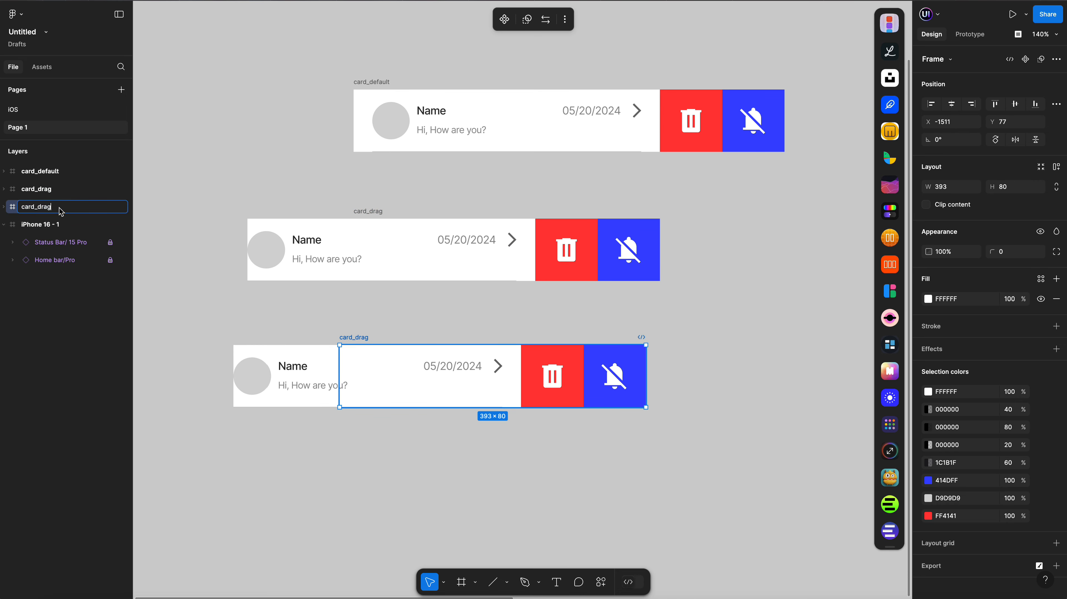
pyautogui.write('disappear')
pyautogui.press('Return')
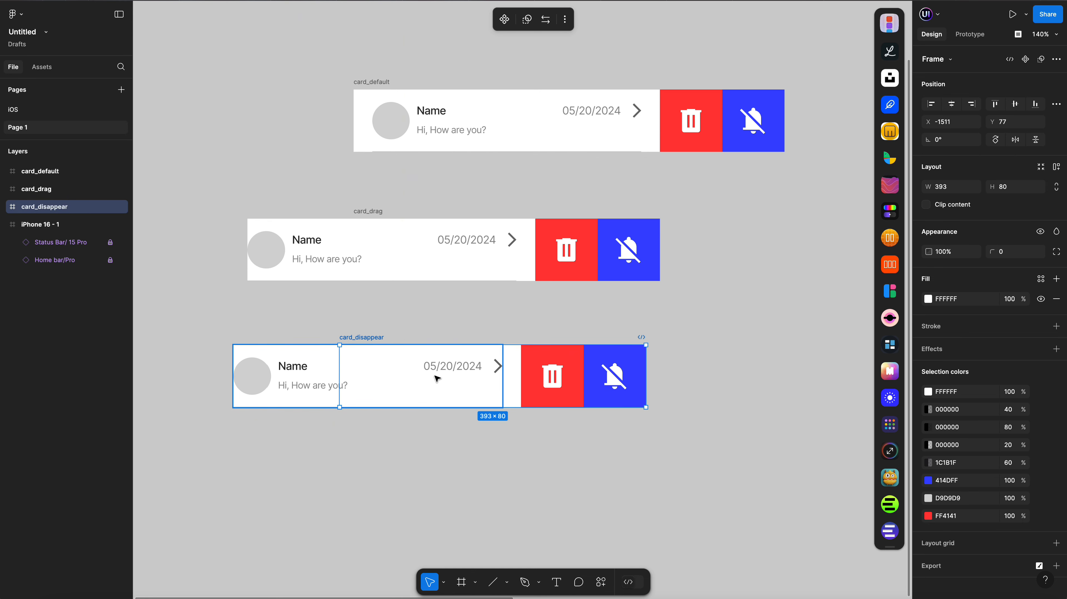
# Combine the card_default, card_drag and card_disappear frames into one component set
pyautogui.scroll(-3, 449, 376)
pyautogui.moveTo(209, 88); pyautogui.dragTo(758, 478)
pyautogui.hscroll(-1, 732, 341)
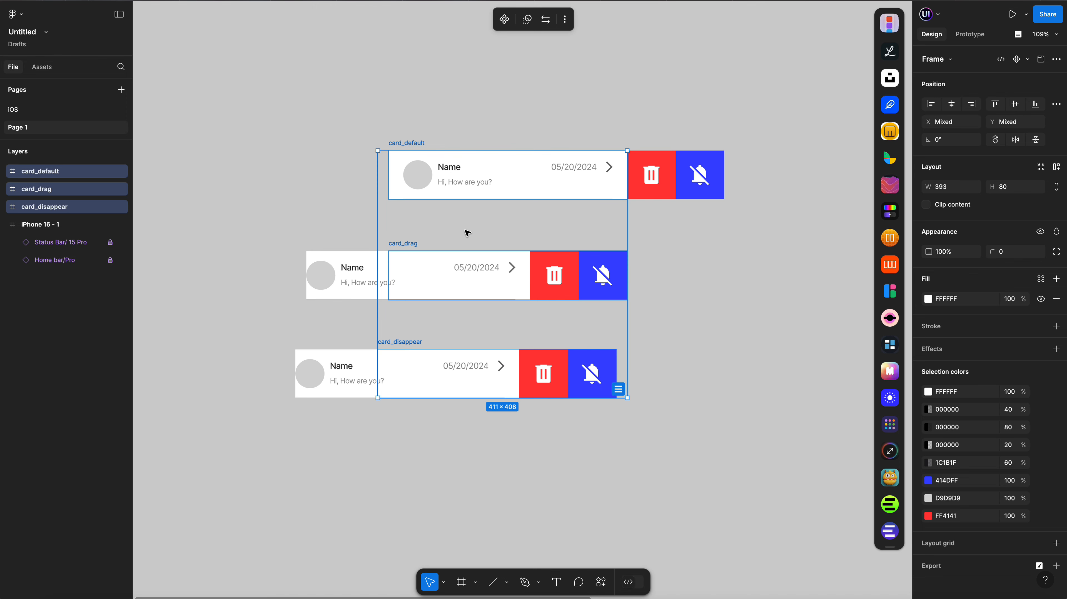
pyautogui.scroll(-1, 530, 189)
pyautogui.moveTo(224, 109); pyautogui.dragTo(831, 472)
pyautogui.scroll(1, 622, 391)
pyautogui.scroll(-1, 951, 262)
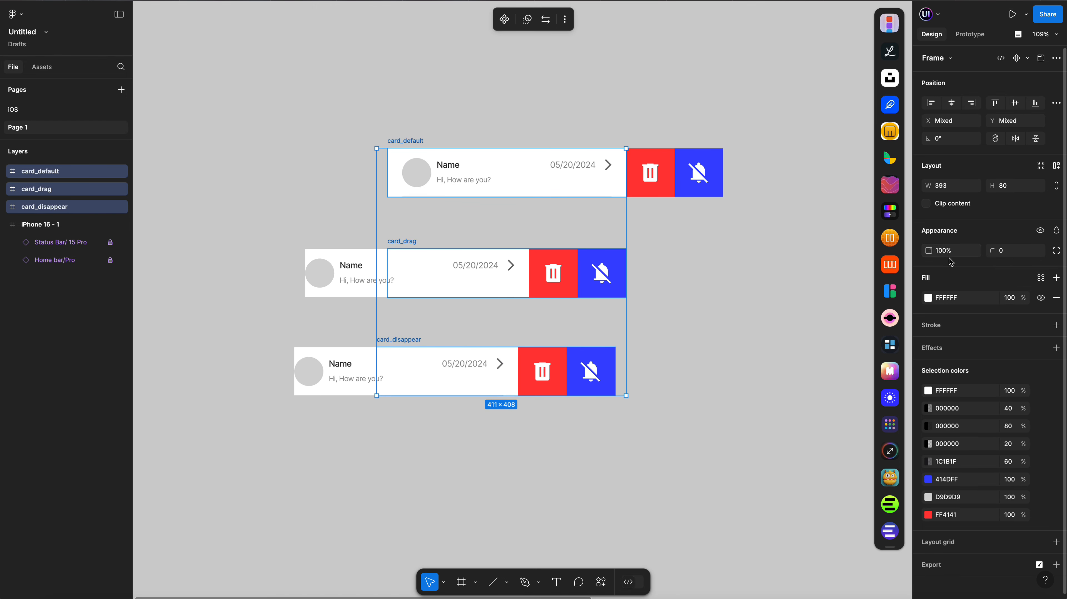
pyautogui.scroll(-2, 622, 373)
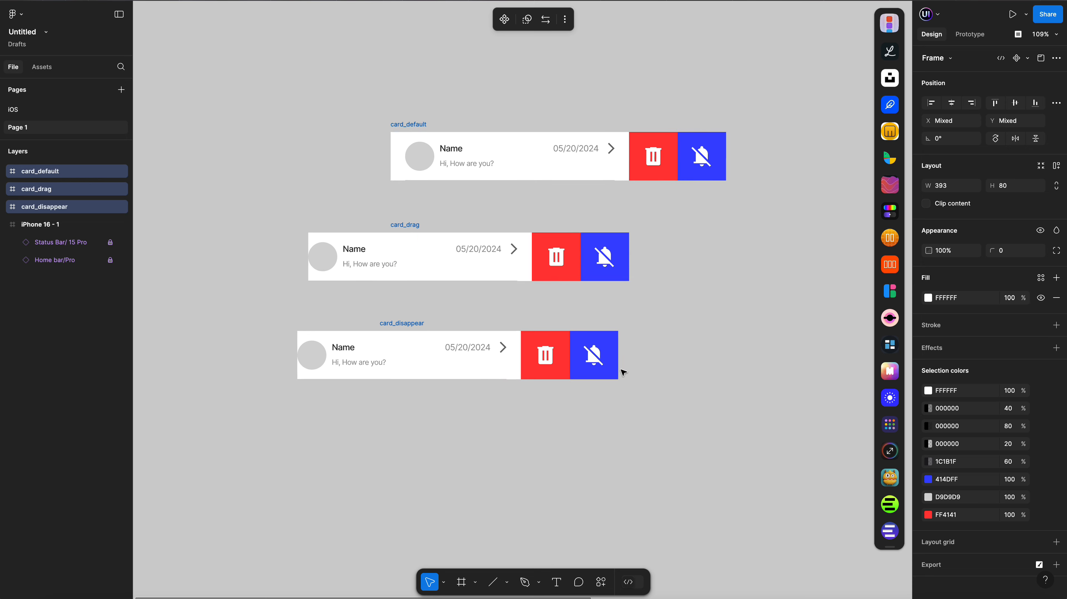
pyautogui.hscroll(-1, 621, 374)
pyautogui.click(1028, 59)
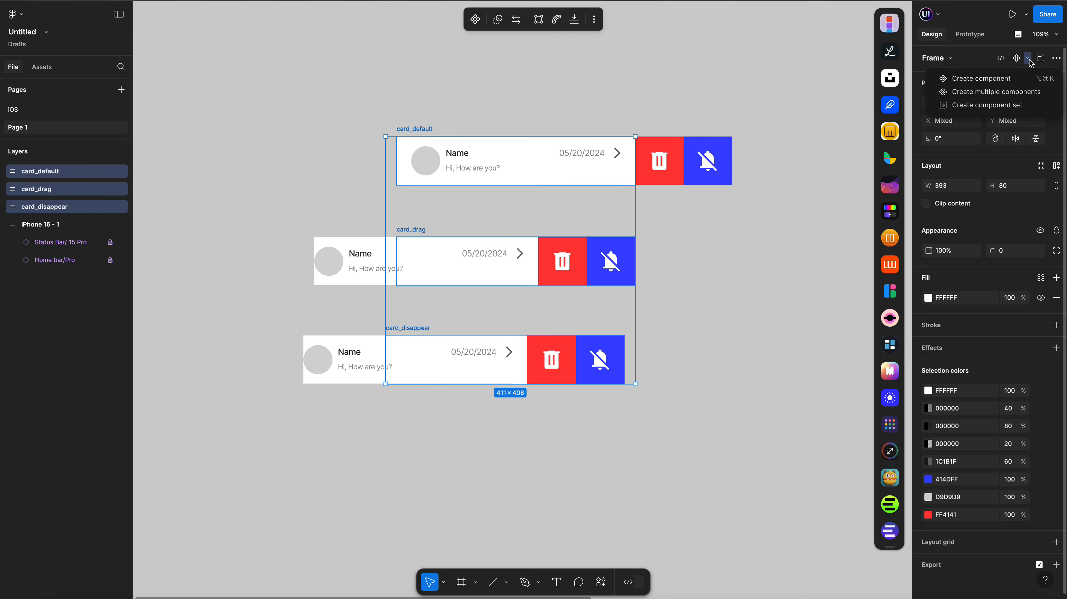
pyautogui.click(984, 110)
# Widen the component set to 768 and shift all three variants right so their contents fit inside its boundary
pyautogui.moveTo(643, 257); pyautogui.dragTo(756, 257)
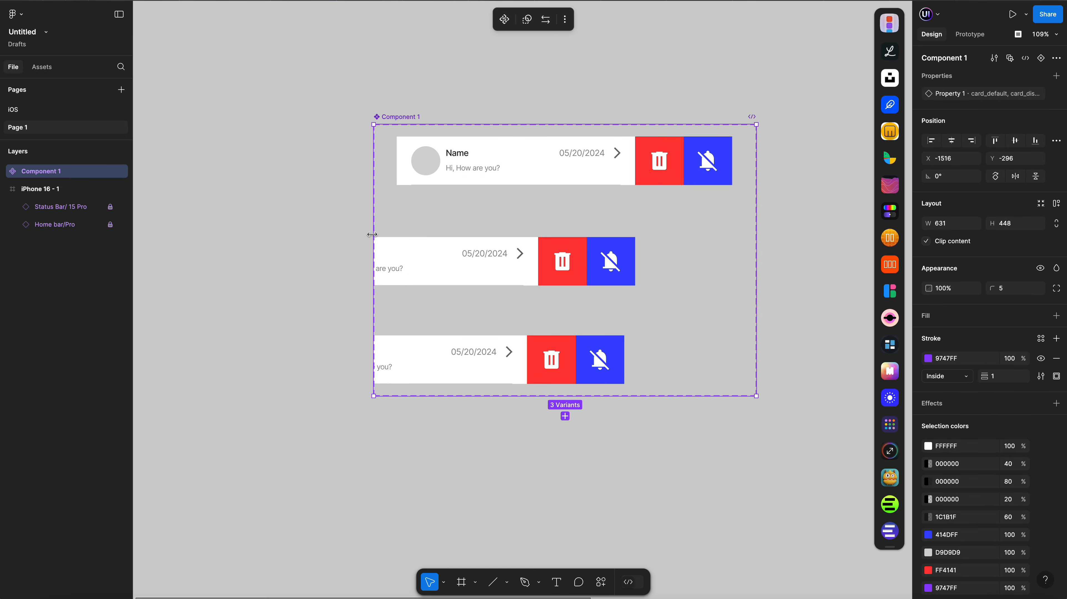
pyautogui.moveTo(373, 235); pyautogui.dragTo(292, 234)
pyautogui.click(53, 188)
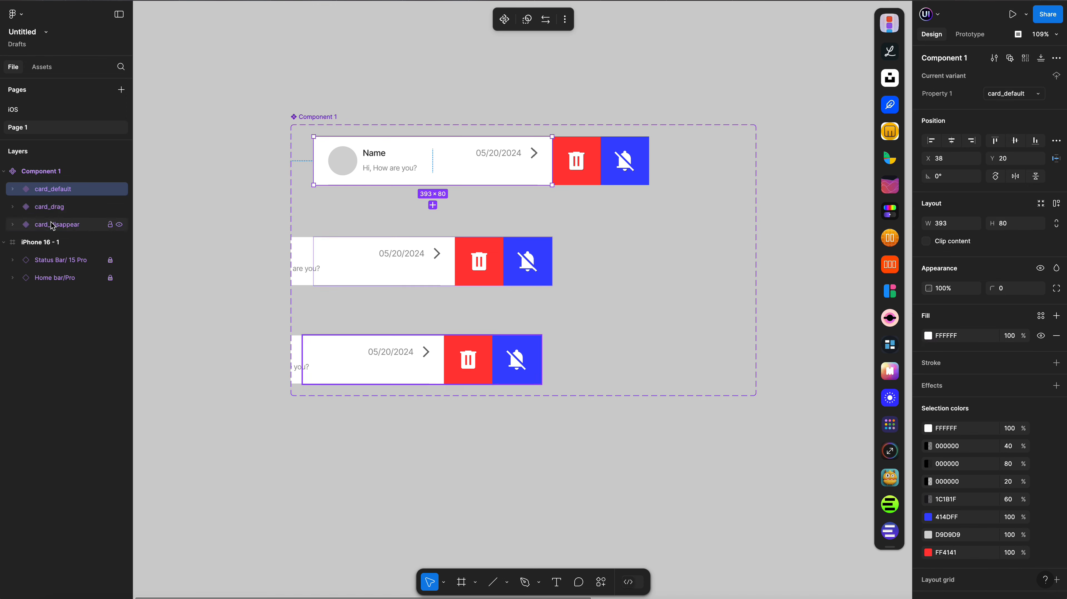
pyautogui.keyDown('shift'); pyautogui.click(53, 227); pyautogui.keyUp('shift')
pyautogui.hotkey('shift', 'Right')
pyautogui.hotkey('shift', 'Right')
pyautogui.hotkey('shift', 'Right')
pyautogui.hotkey('shift', 'Right')
pyautogui.hotkey('shift', 'Right')
pyautogui.hotkey('shift', 'Right')
pyautogui.hotkey('shift', 'Right')
pyautogui.hotkey('shift', 'Right')
pyautogui.hotkey('shift', 'Right')
pyautogui.hotkey('shift', 'Right')
pyautogui.hotkey('shift', 'Right')
pyautogui.hotkey('shift', 'Right')
pyautogui.hotkey('shift', 'Right')
pyautogui.hotkey('shift', 'Right')
pyautogui.hotkey('shift', 'Right')
pyautogui.hotkey('shift', 'Right')
pyautogui.hotkey('shift', 'Right')
pyautogui.hotkey('shift', 'Right')
pyautogui.hotkey('shift', 'Right')
pyautogui.hotkey('shift', 'Right')
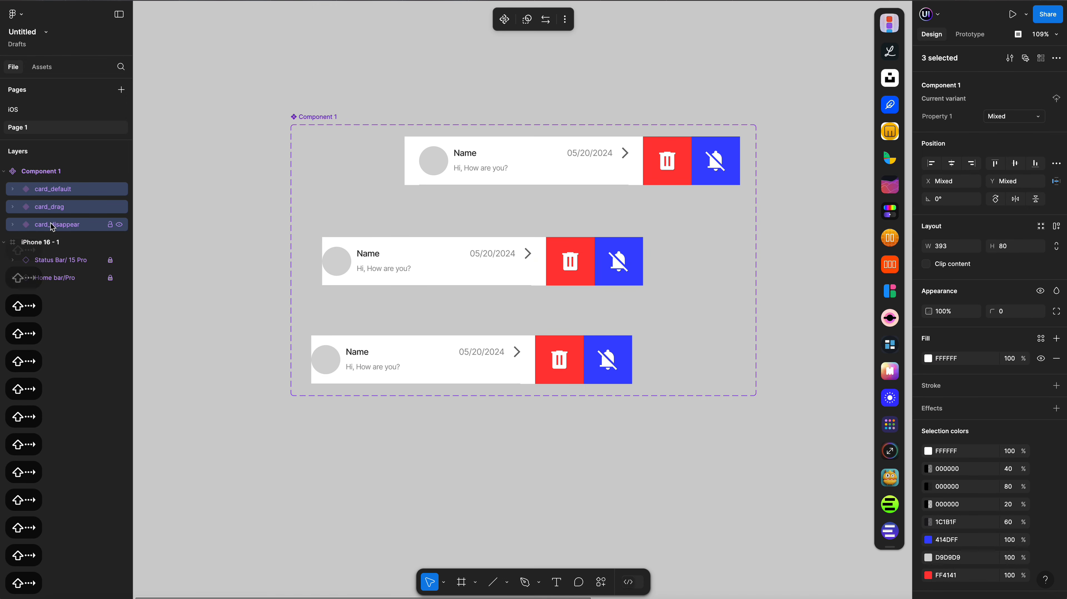
# Rename the component set as card
pyautogui.doubleClick(41, 171)
pyautogui.write('card')
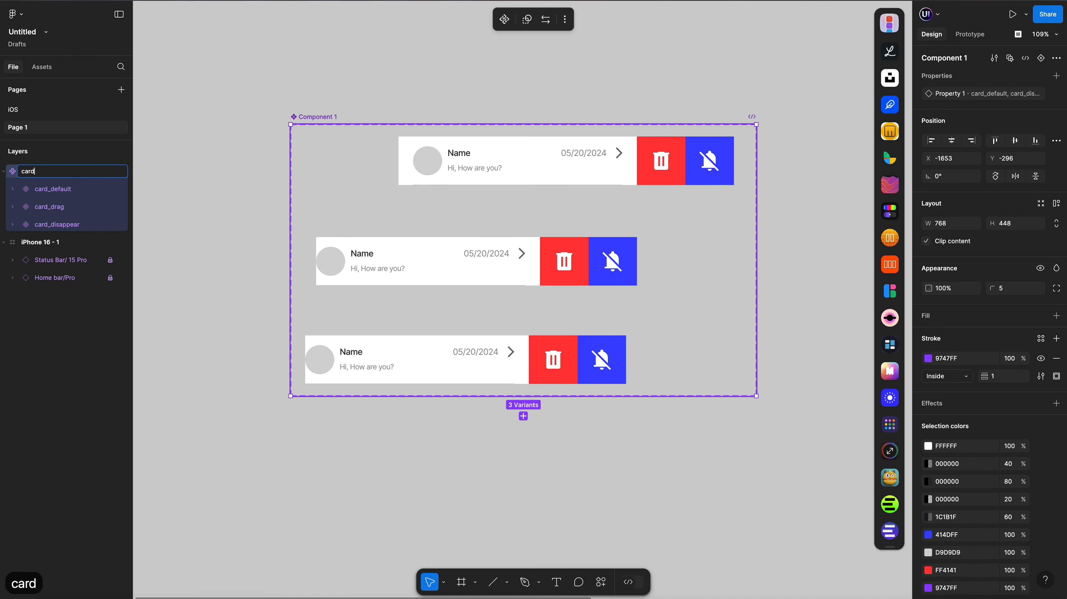
pyautogui.click(489, 147)
pyautogui.click(519, 147)
pyautogui.click(469, 238)
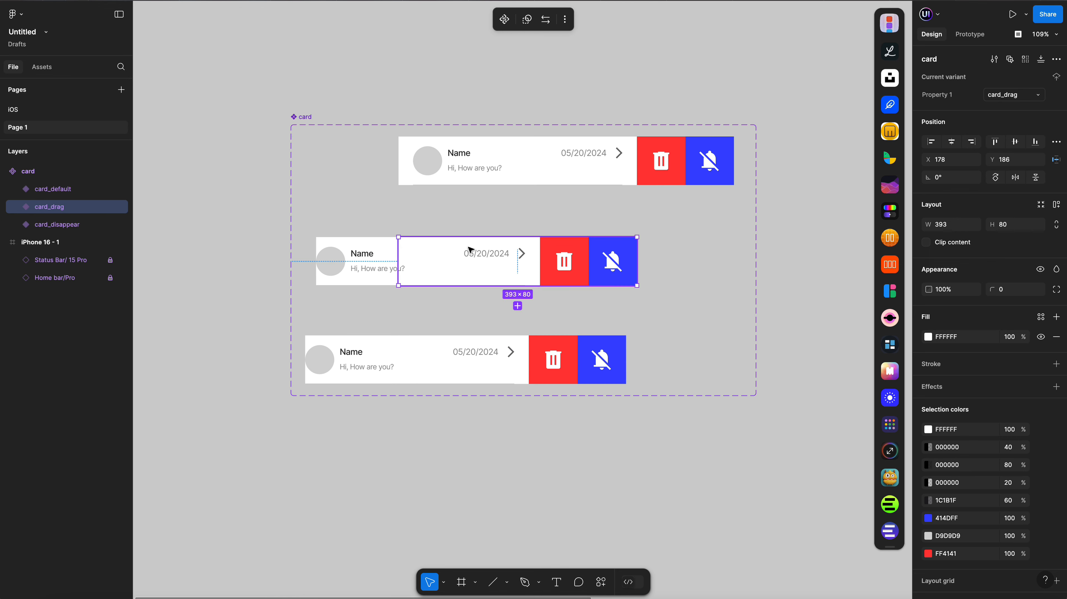
pyautogui.click(483, 371)
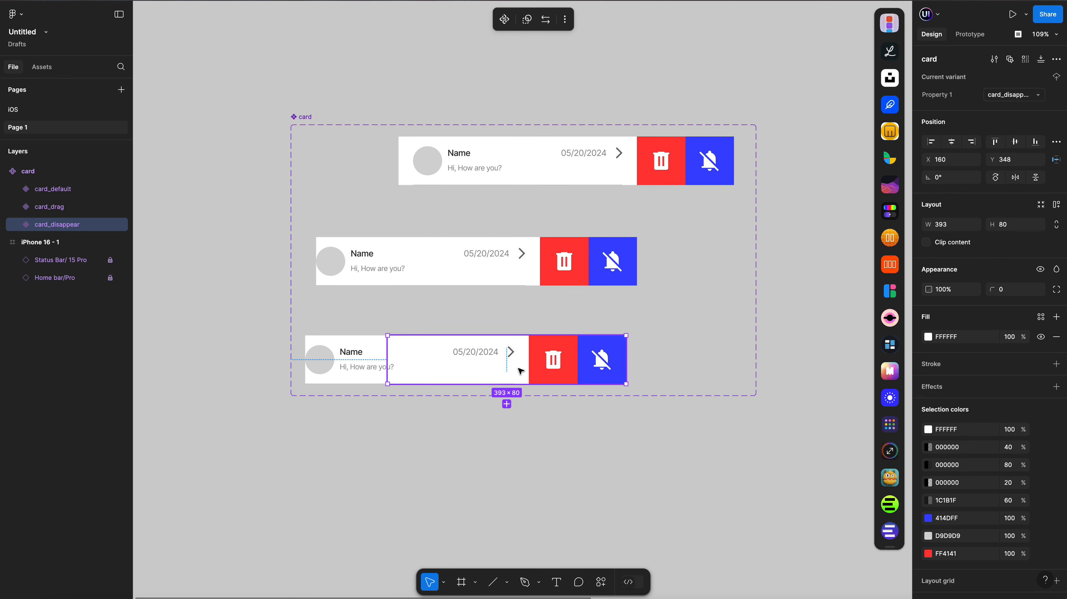
# Add a prototype interaction from card_default that changes to card_drag on drag
pyautogui.click(578, 168)
pyautogui.click(967, 37)
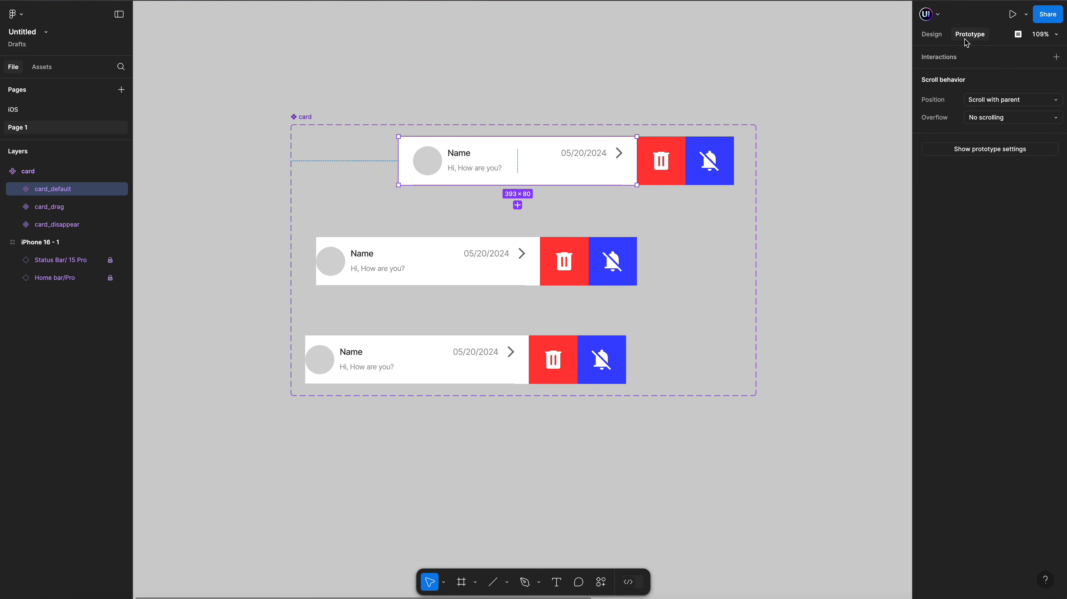
pyautogui.moveTo(518, 185); pyautogui.dragTo(505, 248)
pyautogui.click(537, 290)
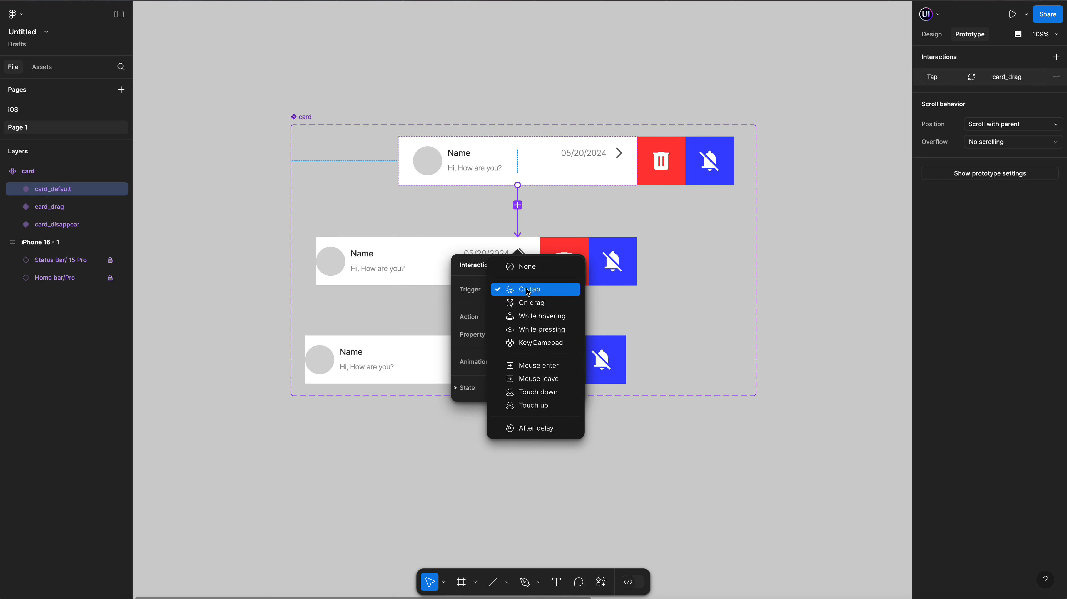
pyautogui.click(535, 308)
pyautogui.click(537, 334)
pyautogui.click(534, 338)
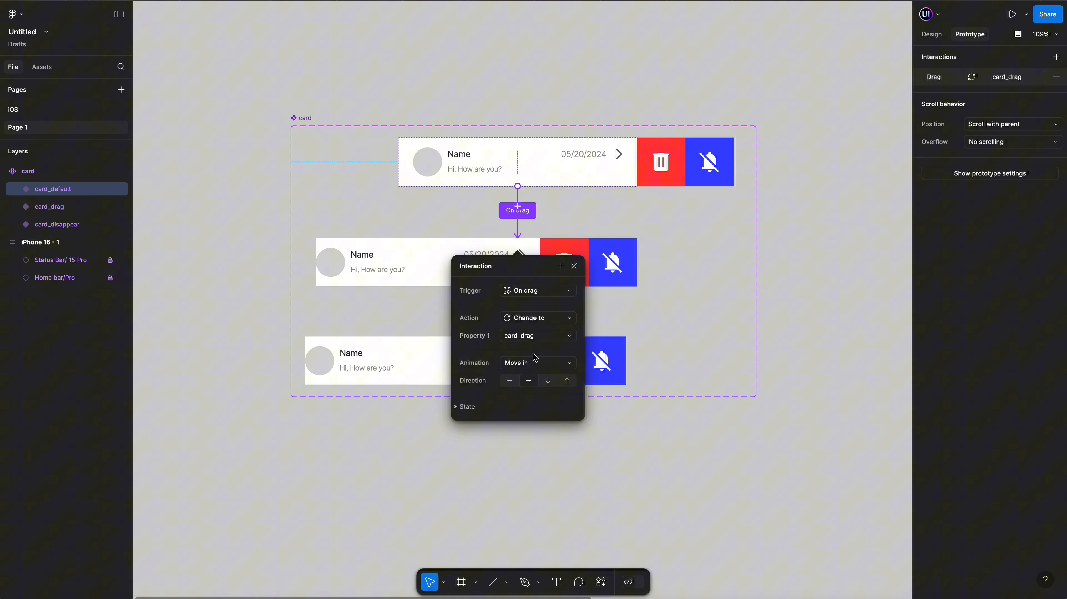
# Set the card_default drag interaction's animation to Smart animate with an Ease in and out curve and 500 ms duration
pyautogui.click(538, 370)
pyautogui.click(555, 341)
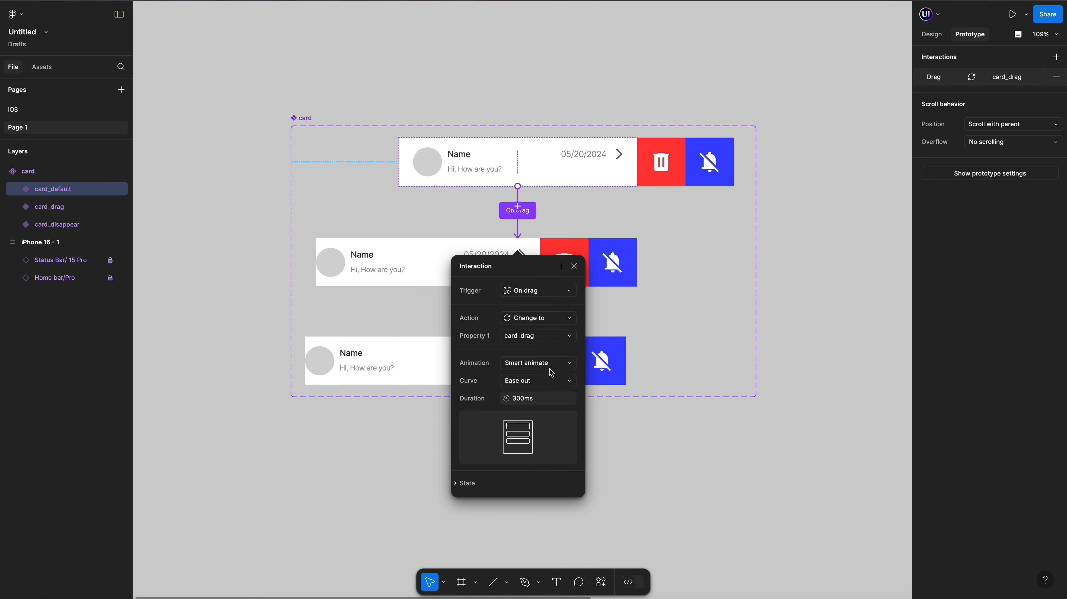
pyautogui.click(542, 386)
pyautogui.click(521, 397)
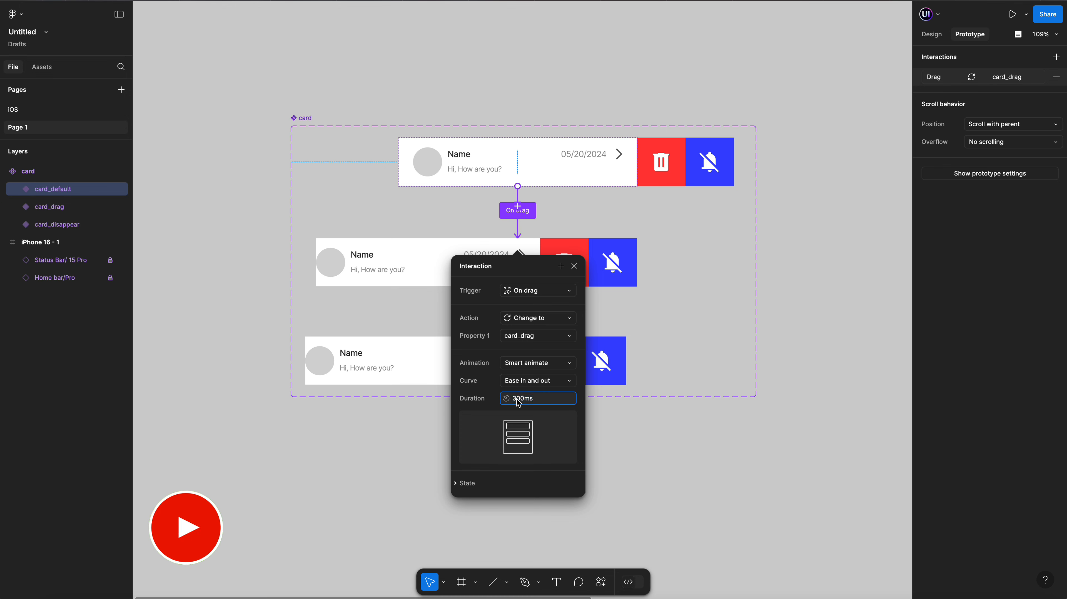
pyautogui.press('BackSpace')
pyautogui.click(576, 266)
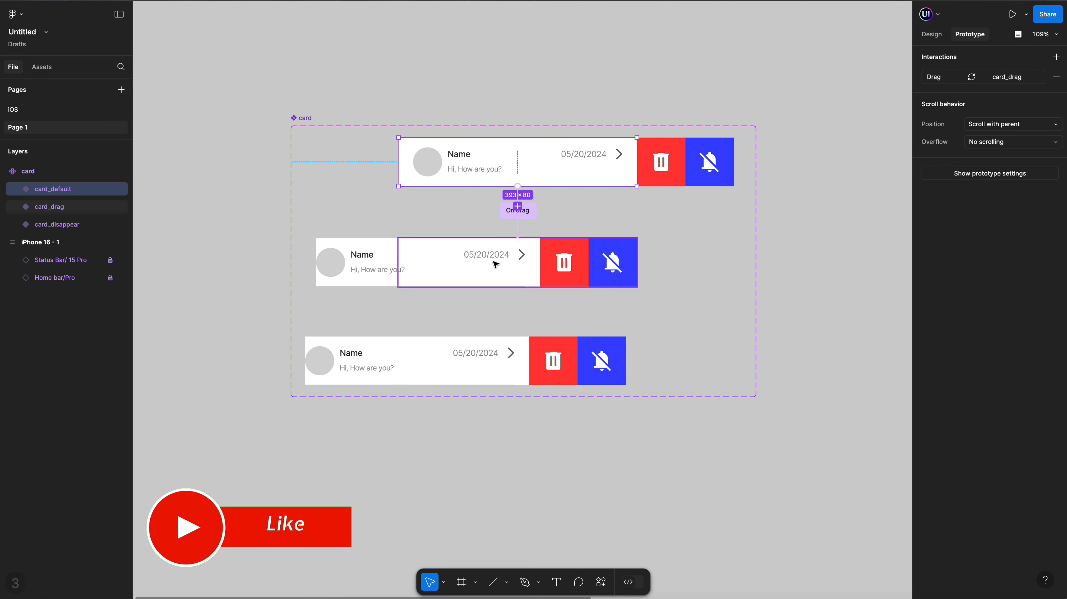
pyautogui.click(516, 213)
pyautogui.click(516, 391)
pyautogui.press('BackSpace')
pyautogui.write('500ms')
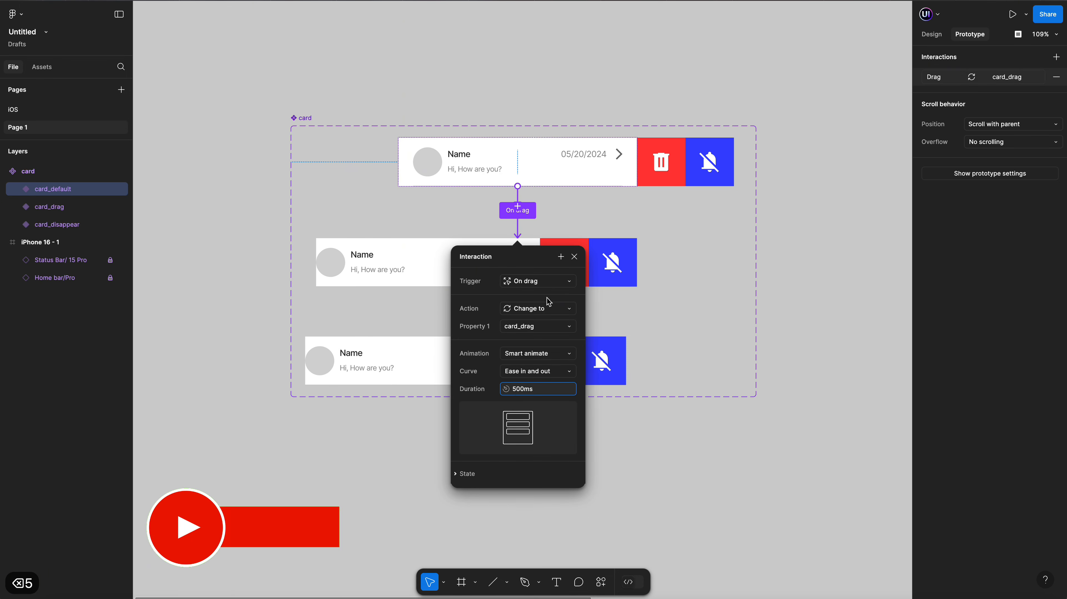
pyautogui.click(574, 258)
# Add a return interaction from card_drag that changes to card_default on drag
pyautogui.click(506, 269)
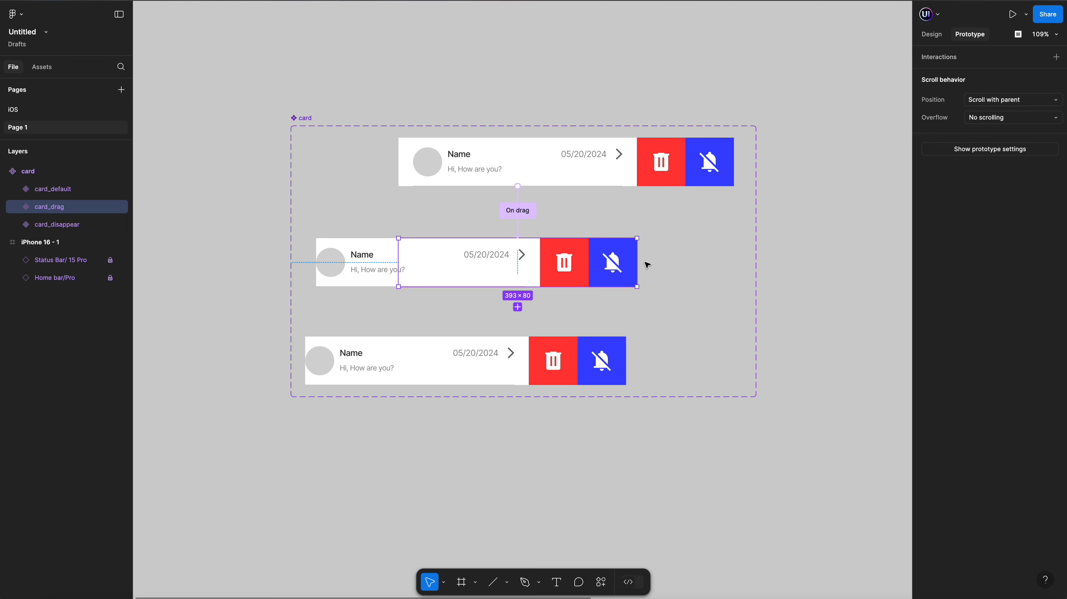
pyautogui.moveTo(637, 263); pyautogui.dragTo(602, 156)
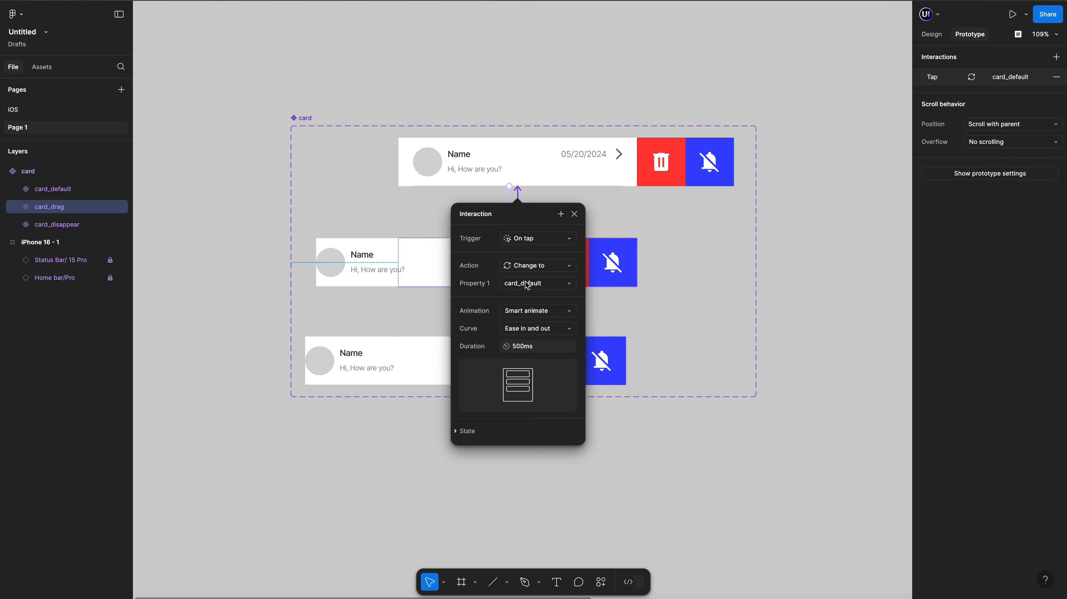
pyautogui.click(546, 243)
pyautogui.click(542, 257)
pyautogui.click(575, 214)
pyautogui.click(518, 226)
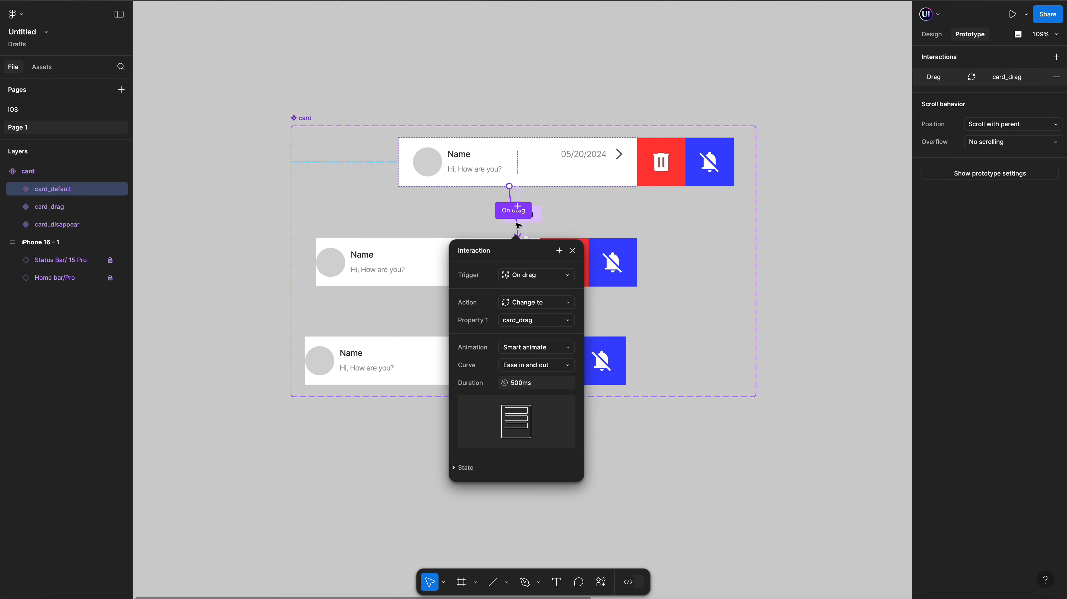
pyautogui.click(572, 251)
# In card_drag, swap the trash and silence frames so silence comes first, and move the silence layer above trash
pyautogui.doubleClick(562, 265)
pyautogui.click(621, 278)
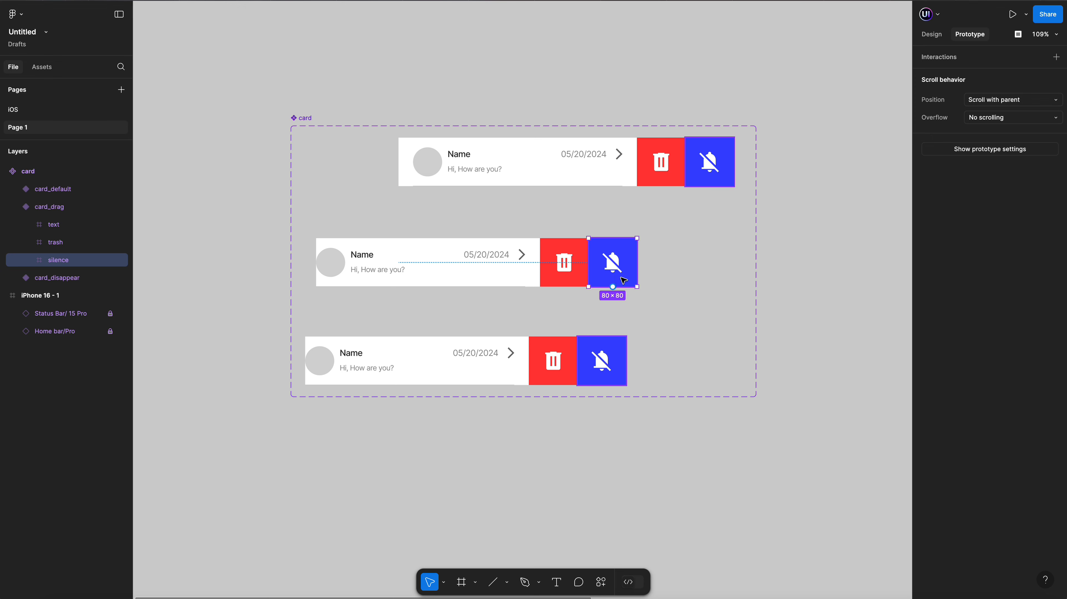
pyautogui.moveTo(624, 280); pyautogui.dragTo(582, 279)
pyautogui.moveTo(52, 267); pyautogui.dragTo(59, 251)
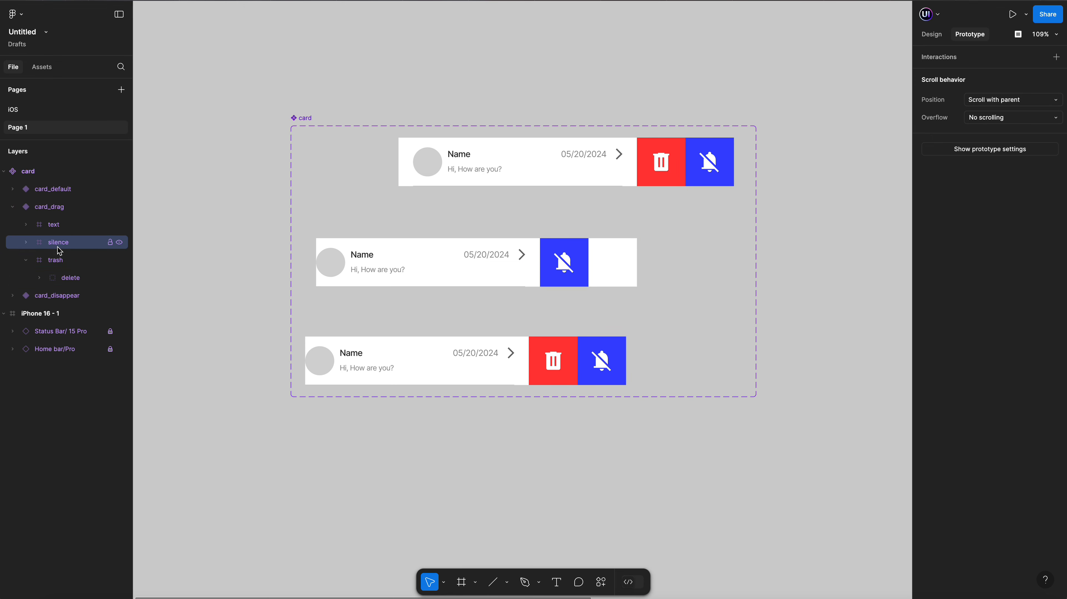
pyautogui.click(71, 265)
pyautogui.hotkey('shift', 'Right')
pyautogui.hotkey('shift', 'Right')
pyautogui.hotkey('shift', 'Right')
pyautogui.hotkey('shift', 'Right')
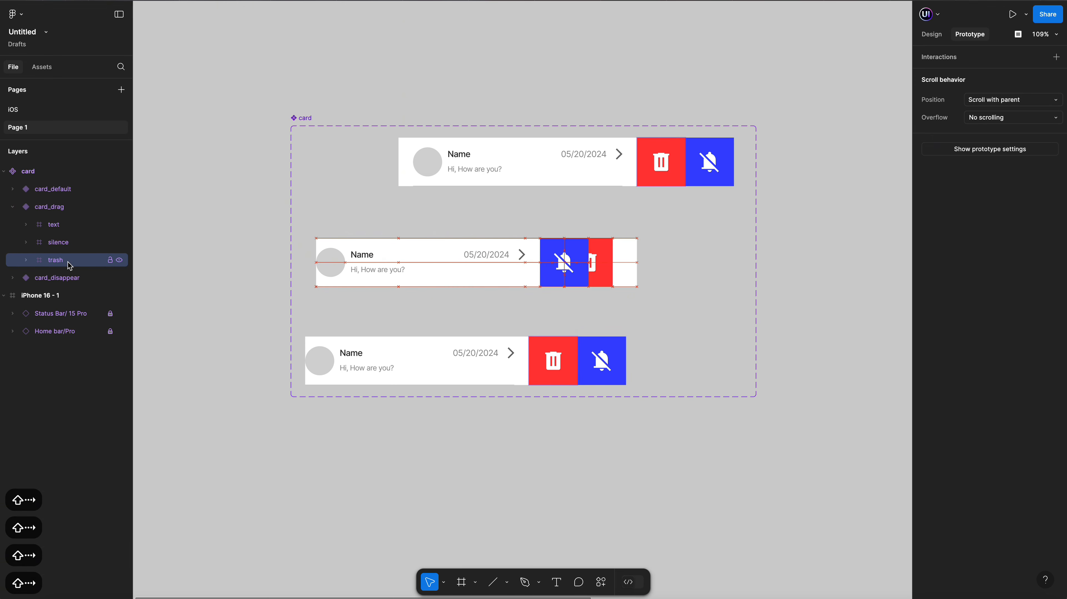
# In card_disappear, move trash to the right edge, silence directly before it, and the silence layer above trash
pyautogui.click(545, 362)
pyautogui.hotkey('shift', 'Right')
pyautogui.hotkey('shift', 'Right')
pyautogui.hotkey('shift', 'Right')
pyautogui.hotkey('shift', 'Right')
pyautogui.hotkey('shift', 'Right')
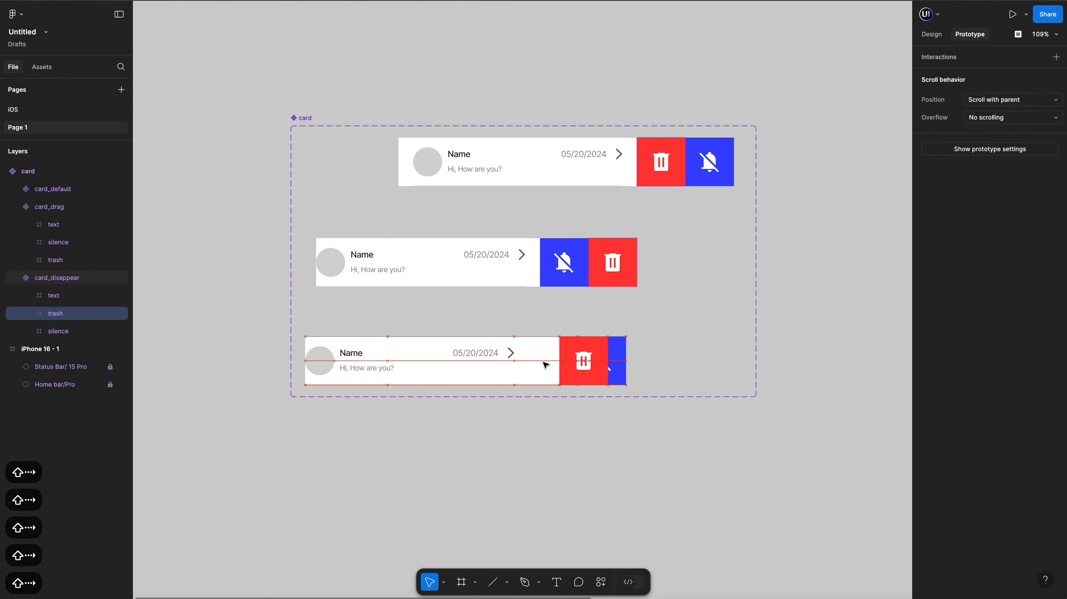
pyautogui.hotkey('shift', 'Right')
pyautogui.hotkey('shift', 'Right')
pyautogui.hotkey('shift', 'Right')
pyautogui.hotkey('shift', 'Right')
pyautogui.click(63, 332)
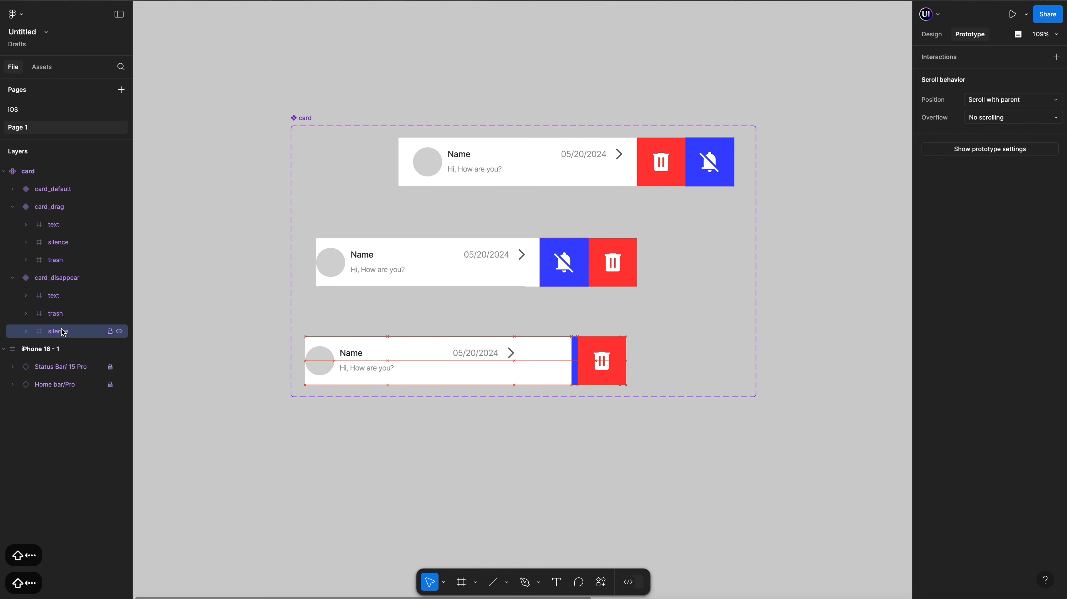
pyautogui.hotkey('shift', 'Left')
pyautogui.hotkey('shift', 'Left')
pyautogui.hotkey('shift', 'Left')
pyautogui.hotkey('shift', 'Left')
pyautogui.hotkey('shift', 'Left')
pyautogui.moveTo(63, 333); pyautogui.dragTo(64, 309)
pyautogui.click(617, 285)
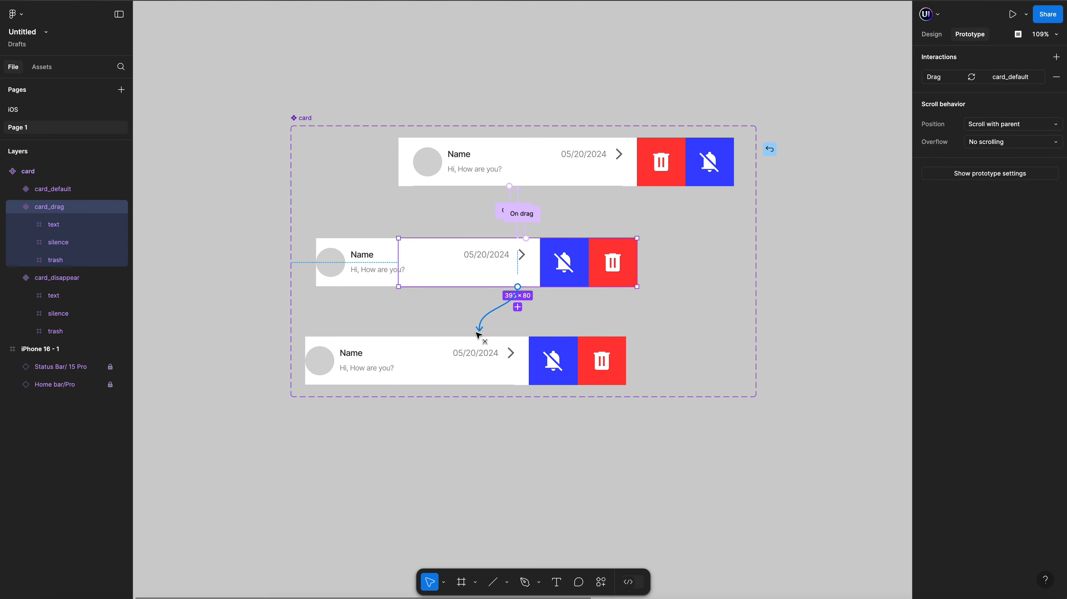
pyautogui.moveTo(476, 332); pyautogui.dragTo(470, 342)
pyautogui.press('super+z')
# Make card_drag's trash frame change to card_disappear on tap, using Smart animate with a custom spring of stiffness 234, damping 22.9 and mass 1
pyautogui.click(628, 279)
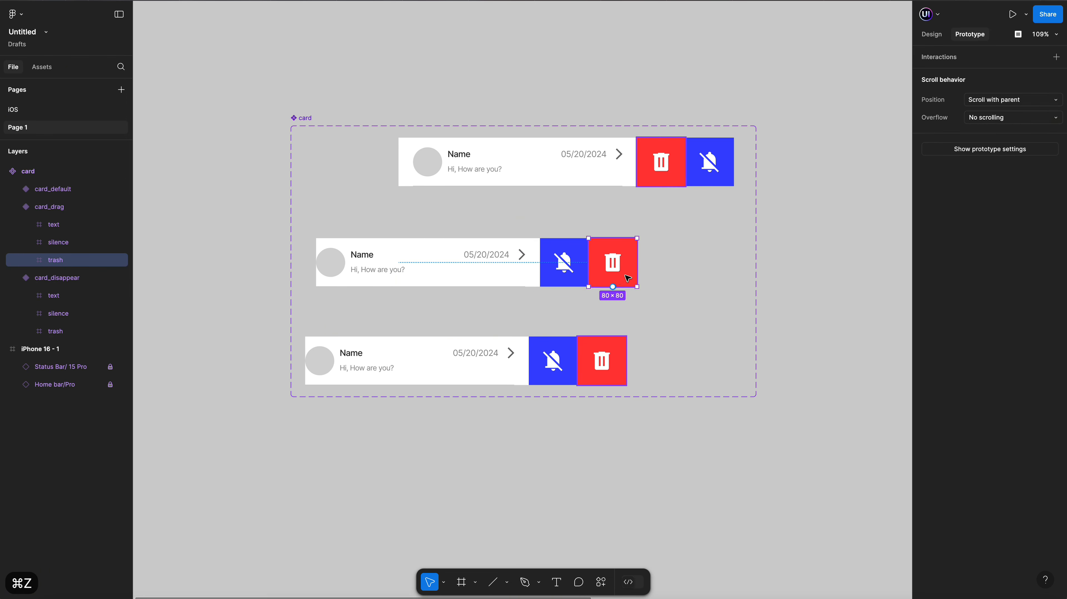
pyautogui.moveTo(614, 289); pyautogui.dragTo(508, 343)
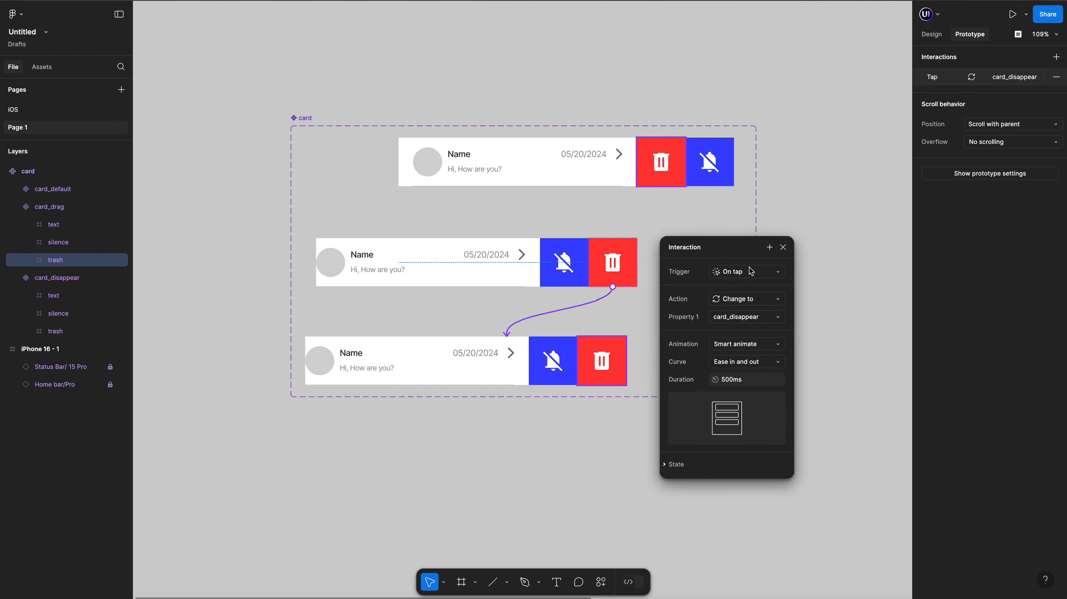
pyautogui.click(749, 362)
pyautogui.click(748, 490)
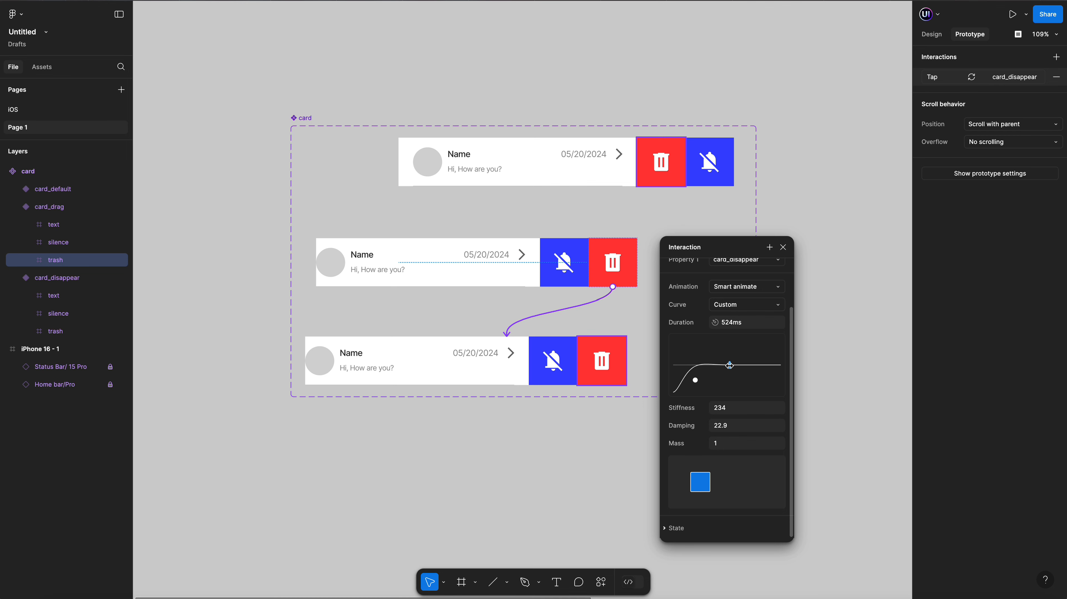
pyautogui.click(782, 247)
# Turn on content clipping for the card_default and card_drag variants
pyautogui.click(477, 354)
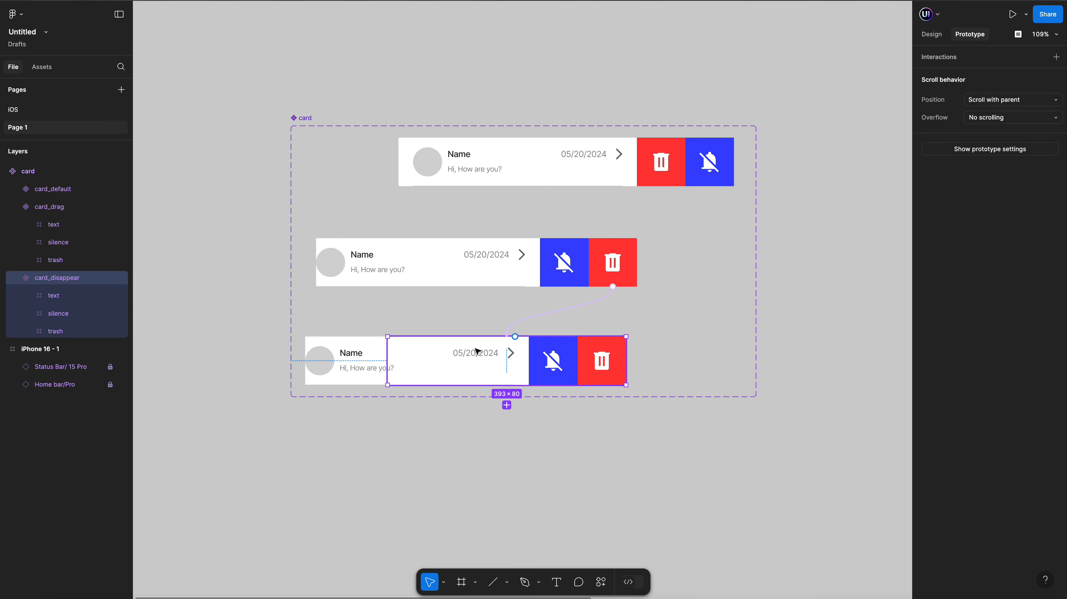
pyautogui.click(17, 278)
pyautogui.click(931, 34)
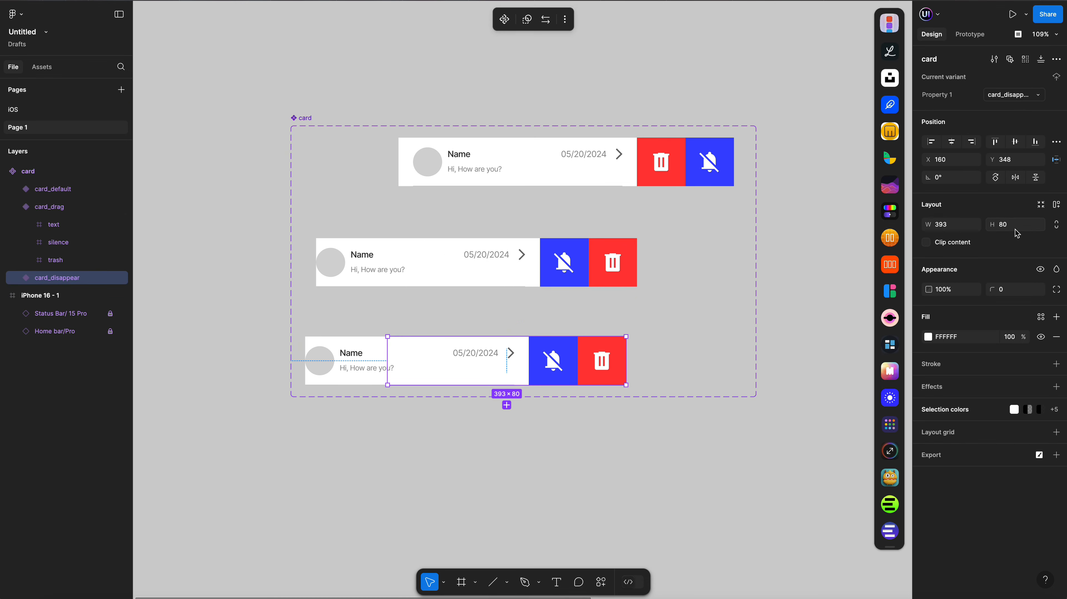
pyautogui.click(544, 157)
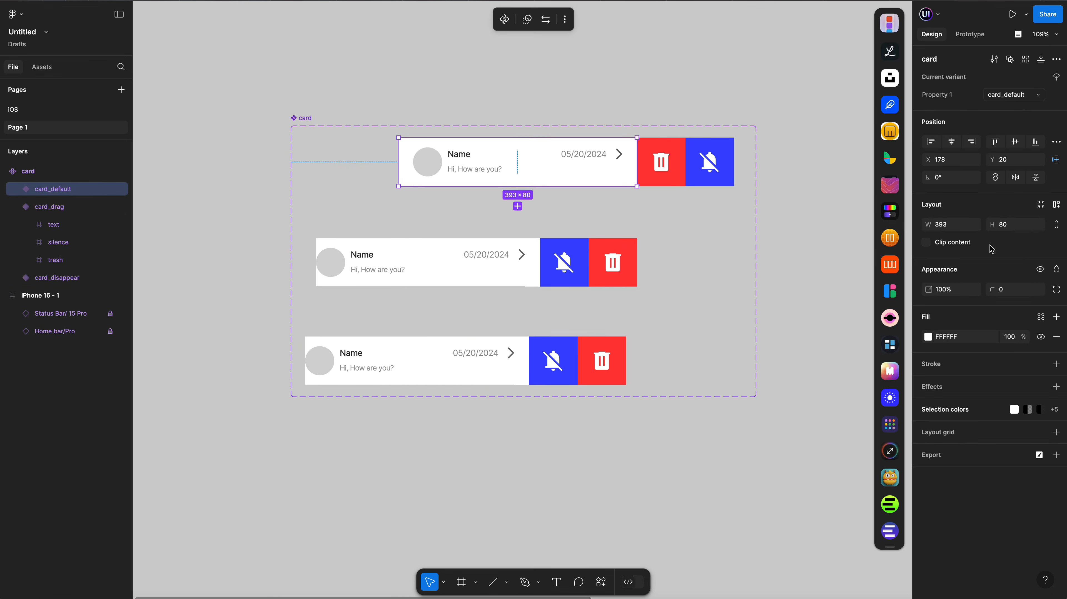
pyautogui.click(927, 243)
pyautogui.press('Tab')
pyautogui.click(926, 243)
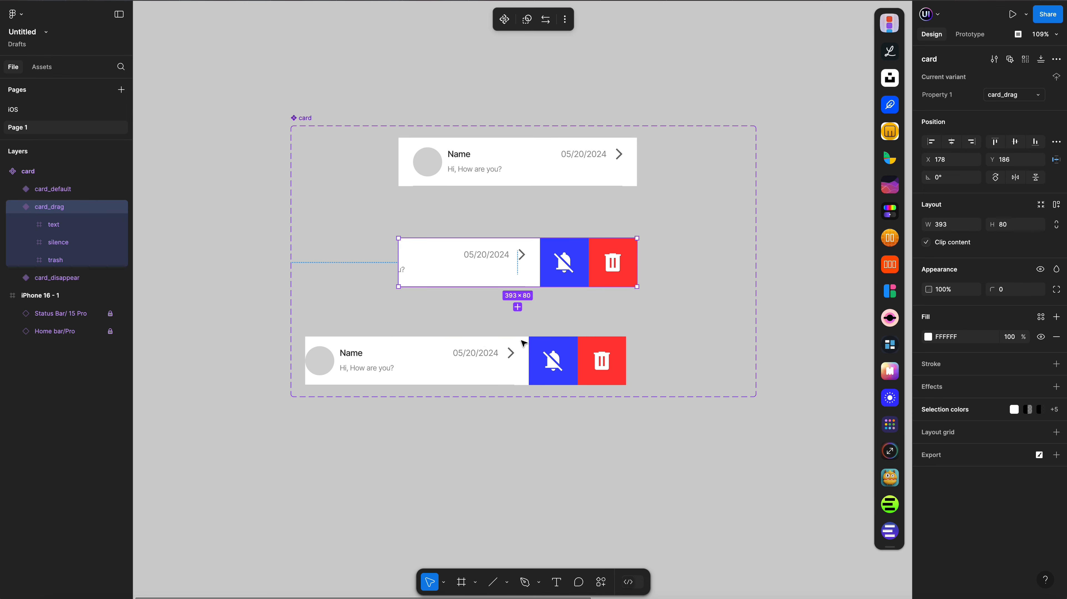
# Set the card_disappear variant's height to 0.01 and turn on its content clipping
pyautogui.press('Tab')
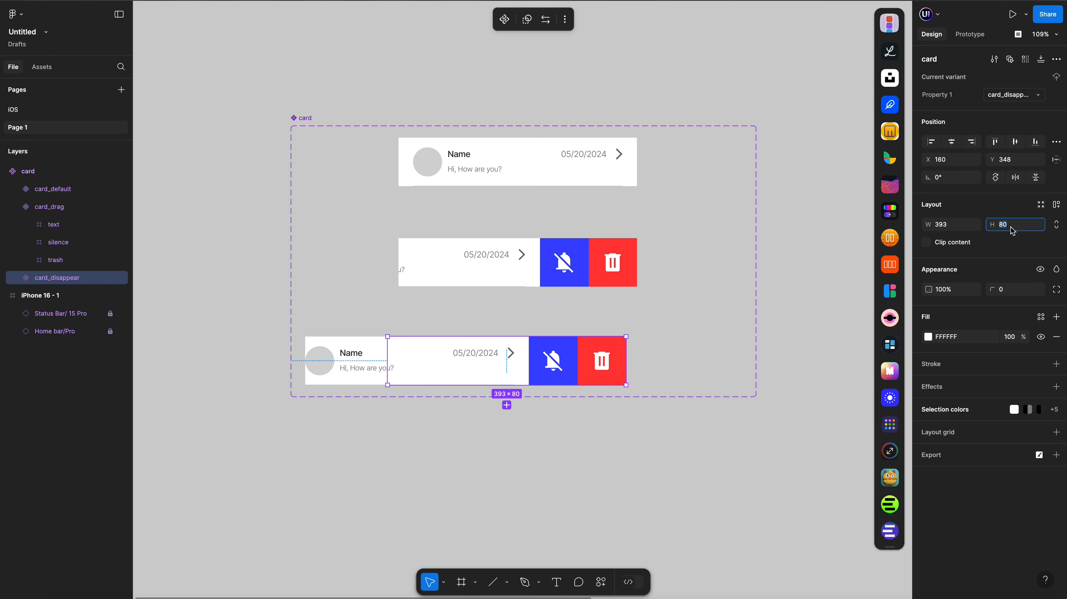
pyautogui.write('0.01')
pyautogui.press('Return')
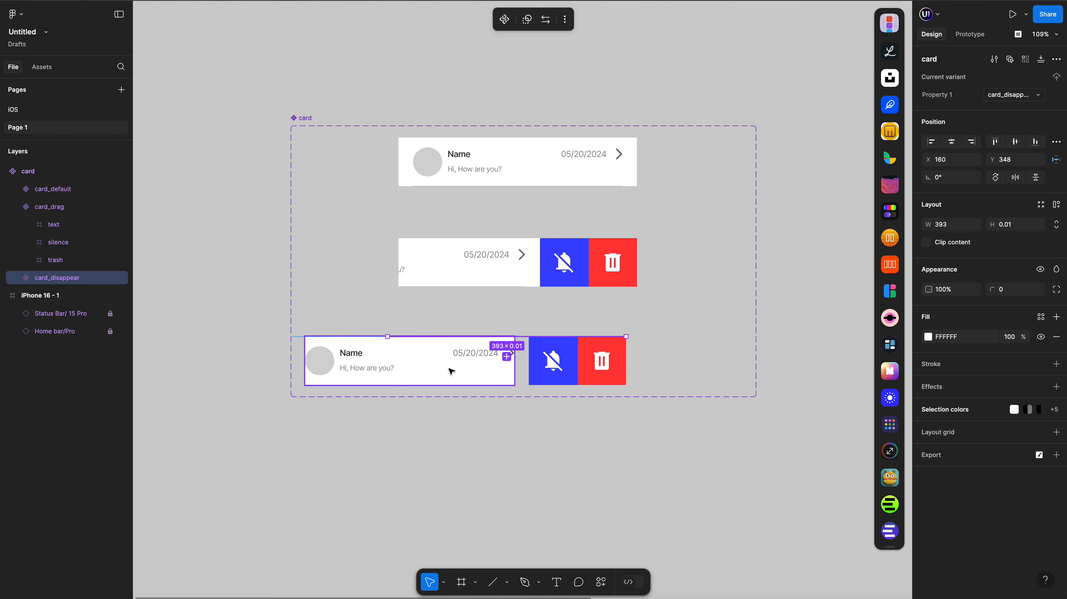
pyautogui.click(926, 242)
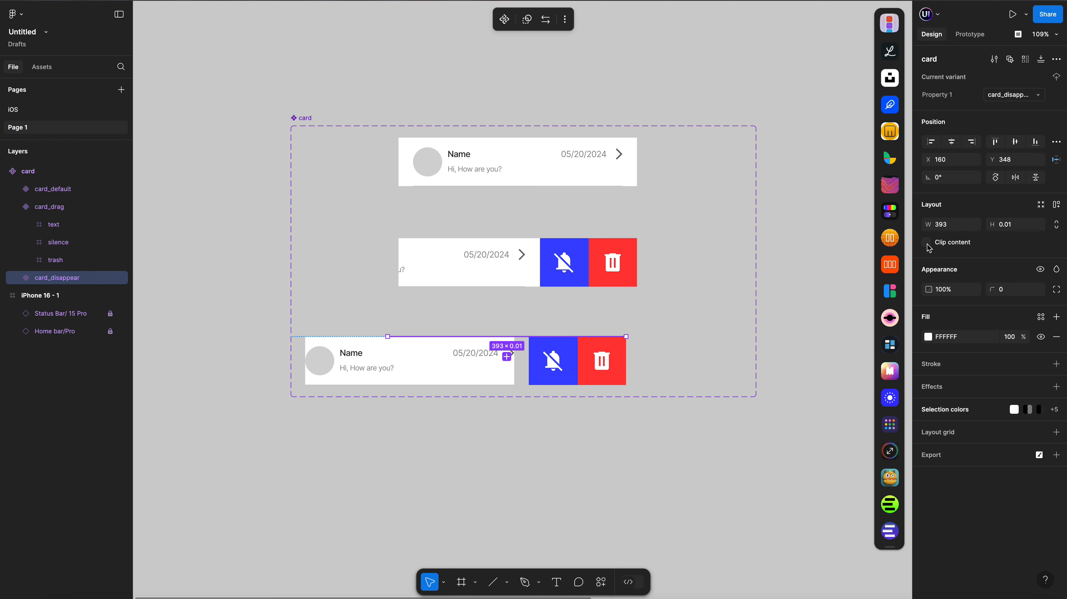
pyautogui.click(628, 156)
pyautogui.click(539, 255)
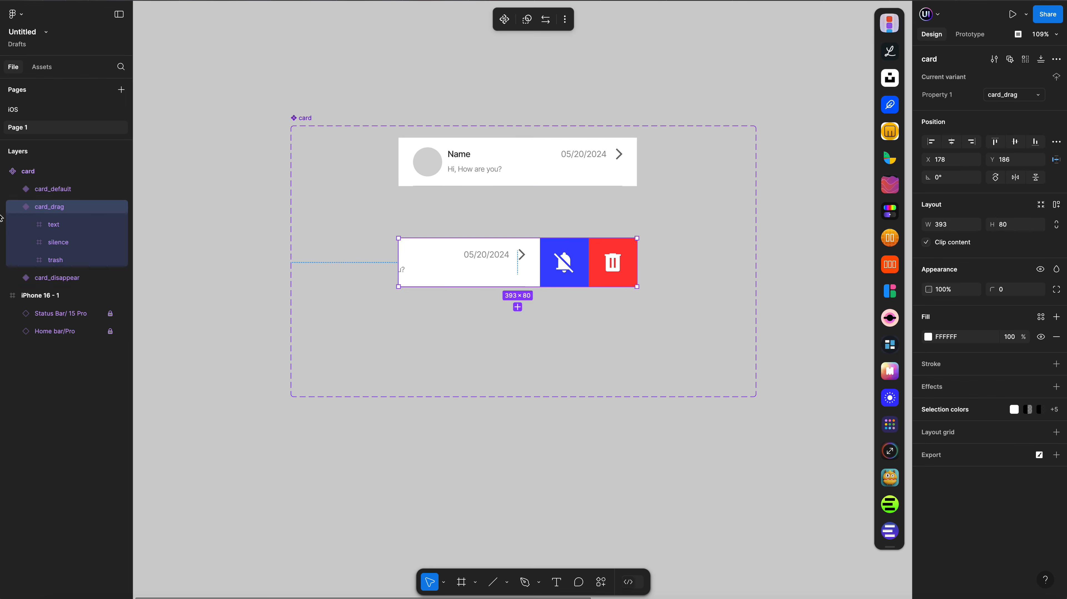
# Draw a full-width 393 × 40 frame on the iPhone 16 - 1 screen and place it at Y 59, below the status bar
pyautogui.click(9, 172)
pyautogui.click(5, 172)
pyautogui.click(466, 85)
pyautogui.scroll(-4, 546, 86)
pyautogui.hscroll(10, 546, 85)
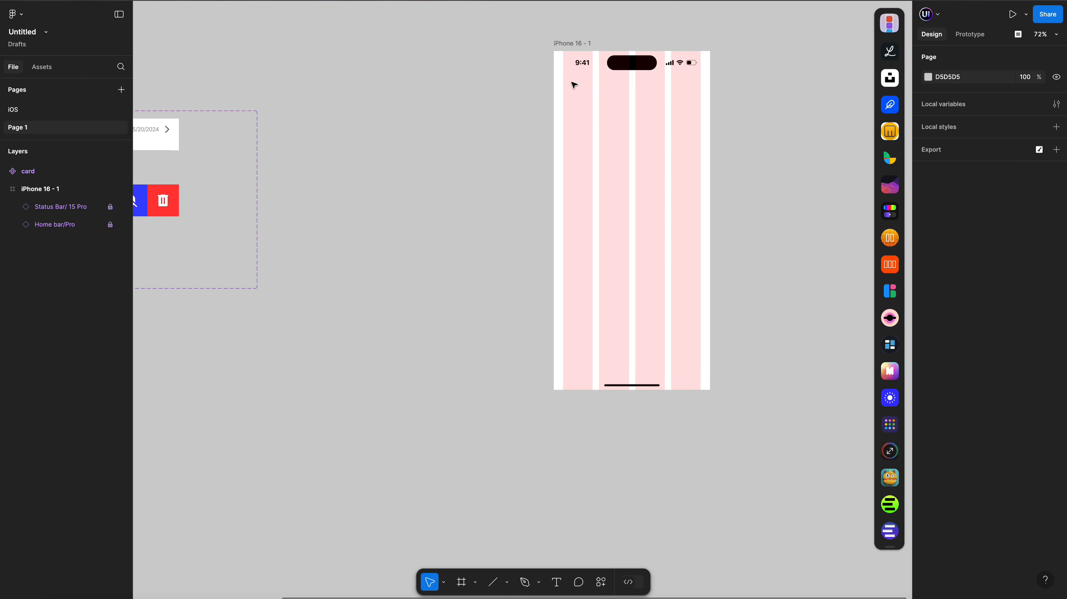
pyautogui.scroll(5, 574, 86)
pyautogui.click(461, 582)
pyautogui.moveTo(405, 149); pyautogui.dragTo(675, 172)
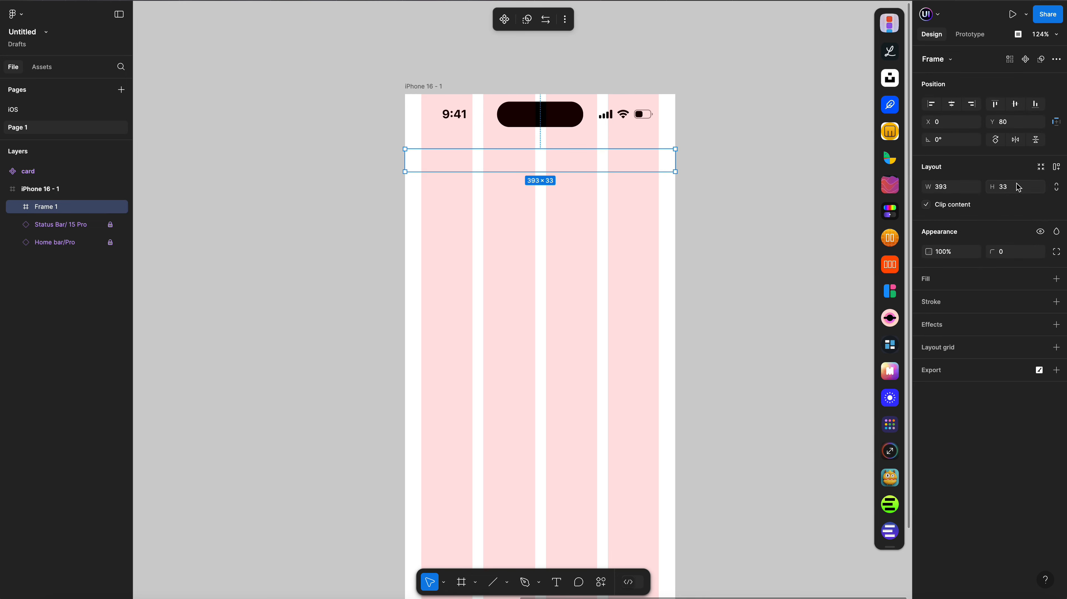
pyautogui.click(1019, 186)
pyautogui.write('40')
pyautogui.press('Return')
pyautogui.moveTo(579, 159); pyautogui.dragTo(570, 126)
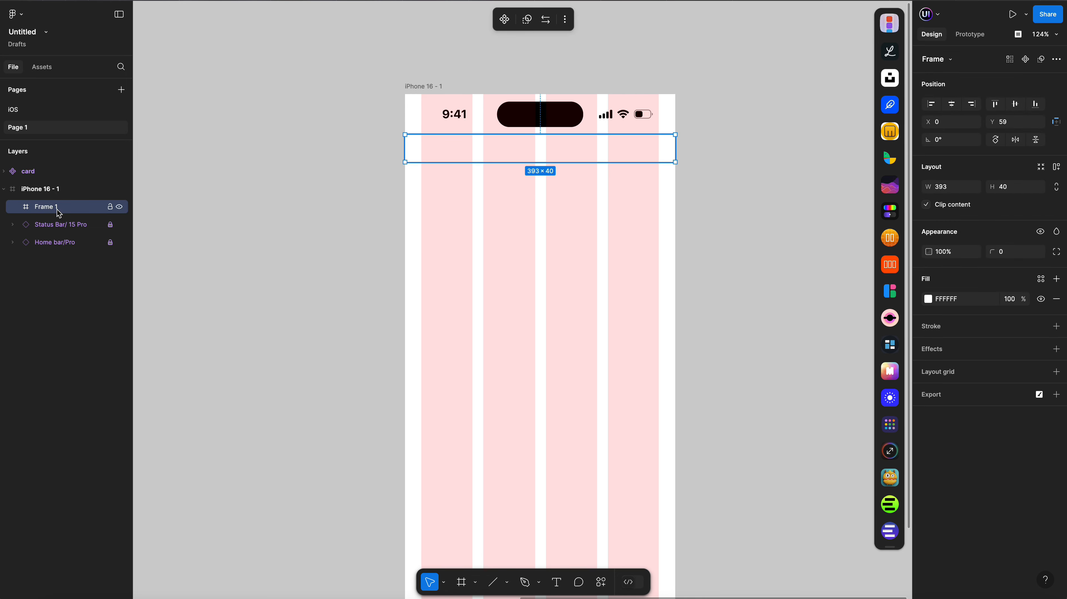
# Move the new frame below Home bar/Pro in the layer order and name it back
pyautogui.moveTo(57, 210); pyautogui.dragTo(57, 247)
pyautogui.doubleClick(50, 245)
pyautogui.write('back')
pyautogui.press('Return')
# Find the arrow_back_ios icon in Material Symbols and place it in the back frame at X 24, Y 8
pyautogui.click(601, 582)
pyautogui.click(470, 435)
pyautogui.moveTo(326, 82); pyautogui.dragTo(194, 113)
pyautogui.write('bac')
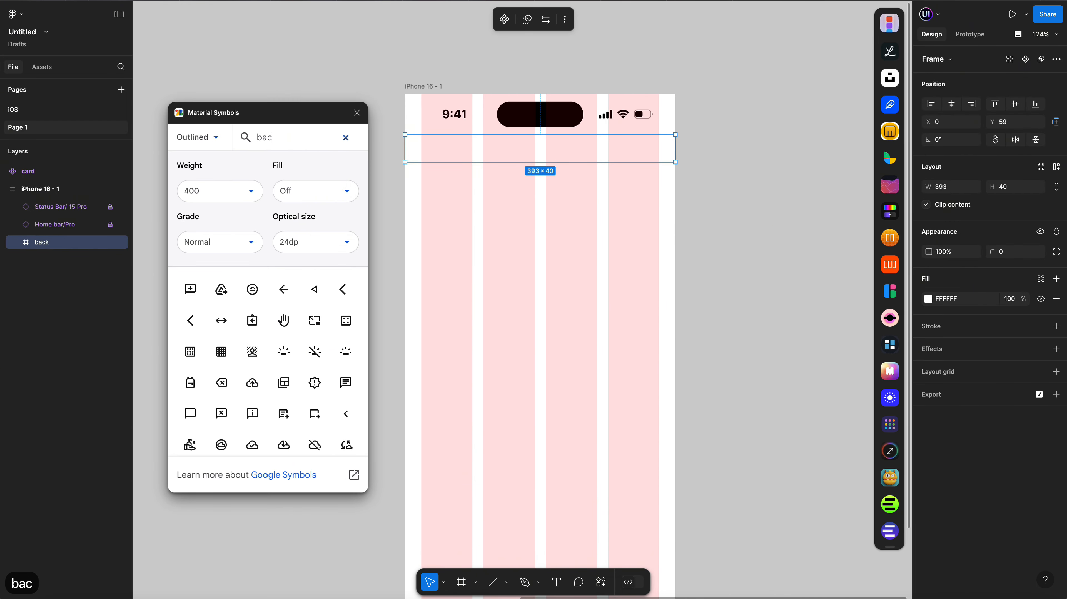
pyautogui.moveTo(342, 297); pyautogui.dragTo(428, 150)
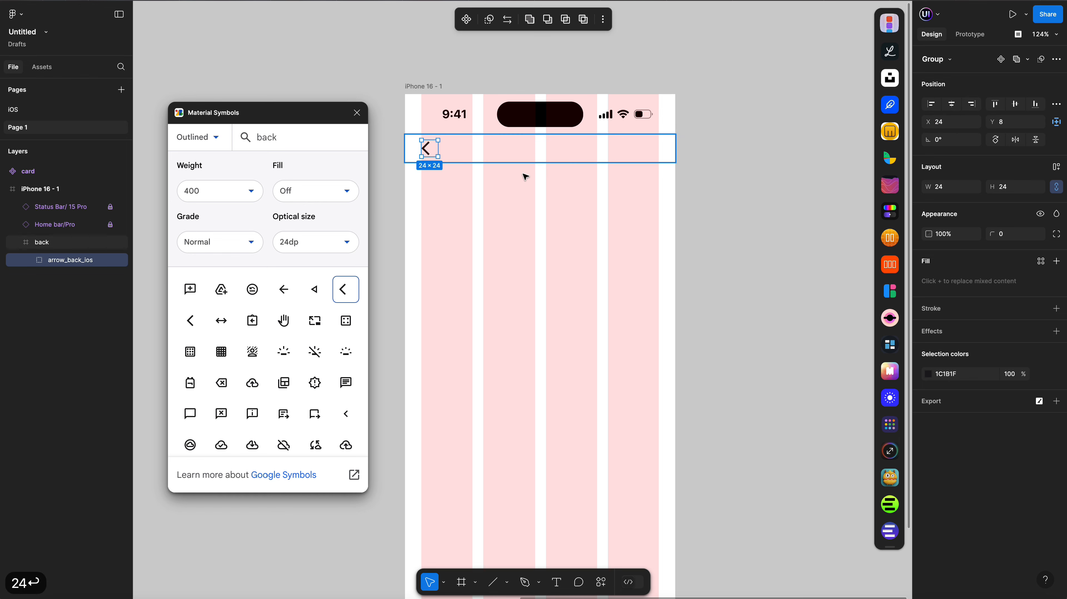
# Wrap the arrow_back_ios icon in a frame and name it back
pyautogui.doubleClick(426, 149)
pyautogui.rightClick(426, 149)
pyautogui.click(469, 299)
pyautogui.doubleClick(58, 261)
pyautogui.write('back')
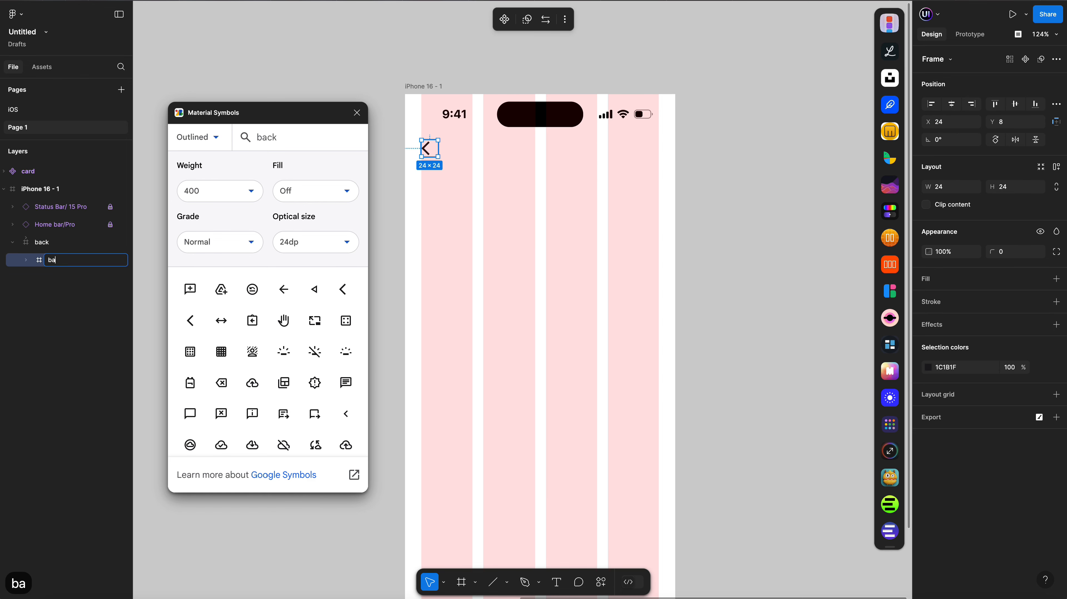
pyautogui.press('Return')
# Find the horizontal three-dot more icon in Material Symbols and place it at the right end of the back bar
pyautogui.click(609, 148)
pyautogui.doubleClick(267, 138)
pyautogui.write('more')
pyautogui.moveTo(345, 321); pyautogui.dragTo(581, 186)
pyautogui.moveTo(582, 185); pyautogui.dragTo(654, 152)
# Put the three-dot icon below the back icon in the layer order, wrap it in a frame and name it more
pyautogui.moveTo(65, 260); pyautogui.dragTo(65, 285)
pyautogui.rightClick(65, 278)
pyautogui.click(81, 337)
pyautogui.doubleClick(58, 278)
pyautogui.write('mor')
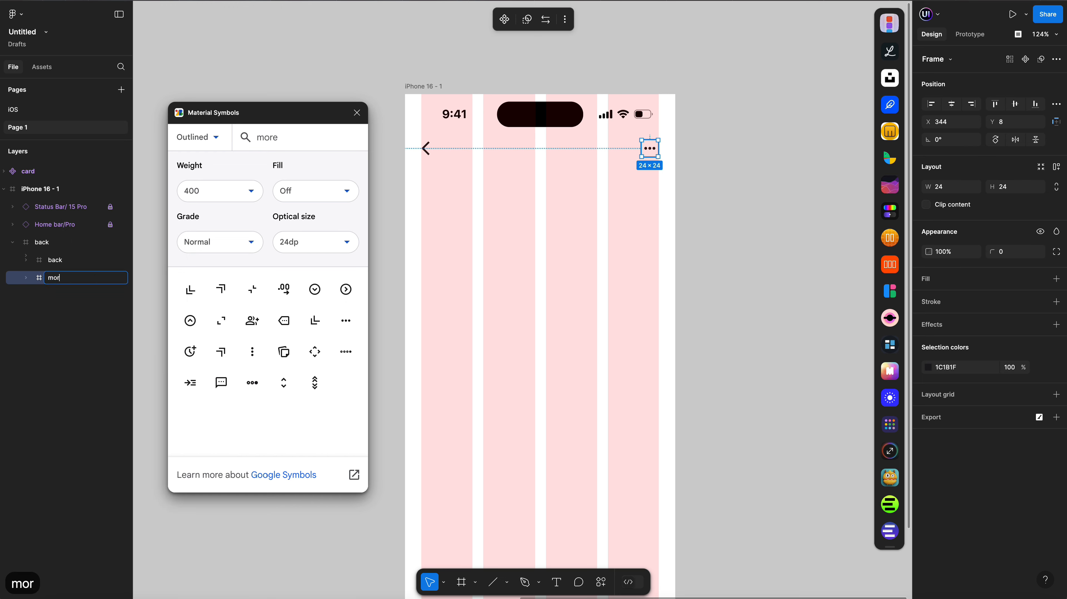
# Recolor the back and more icons together to purple 5C25FF
pyautogui.keyDown('shift'); pyautogui.click(66, 261); pyautogui.keyUp('shift')
pyautogui.click(928, 385)
pyautogui.moveTo(873, 357); pyautogui.dragTo(891, 312)
pyautogui.click(660, 215)
pyautogui.click(541, 141)
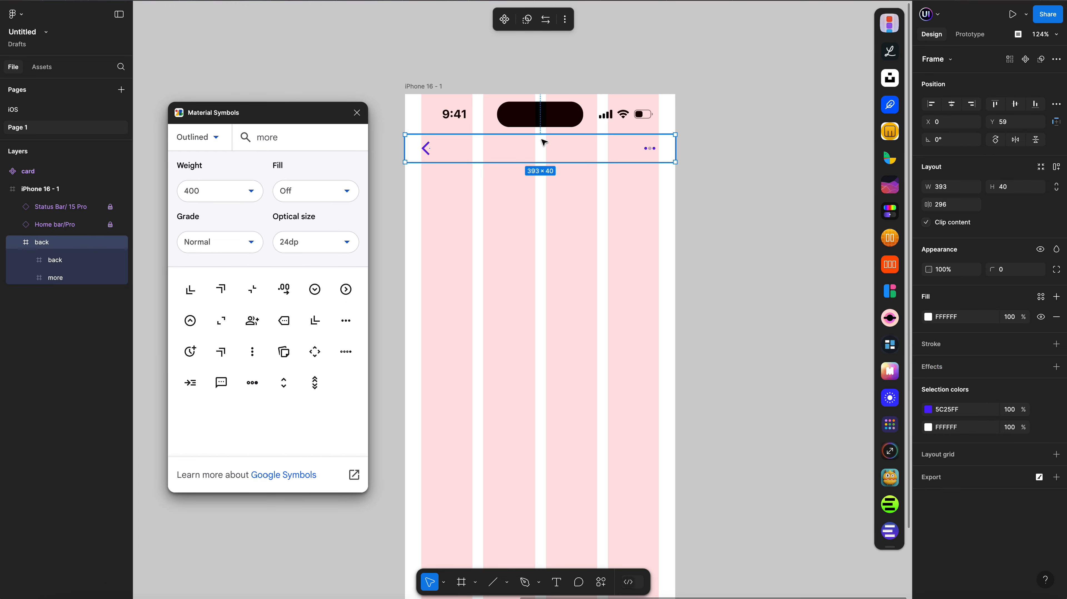
pyautogui.click(12, 243)
pyautogui.press('r')
pyautogui.moveTo(405, 162); pyautogui.dragTo(675, 205)
pyautogui.press('super+z')
# Draw a 393 × 48 frame directly below the back bar, place its layer after back and name it title
pyautogui.press('f')
pyautogui.moveTo(405, 163); pyautogui.dragTo(676, 200)
pyautogui.click(1016, 186)
pyautogui.write('48')
pyautogui.press('Return')
pyautogui.moveTo(46, 207); pyautogui.dragTo(55, 263)
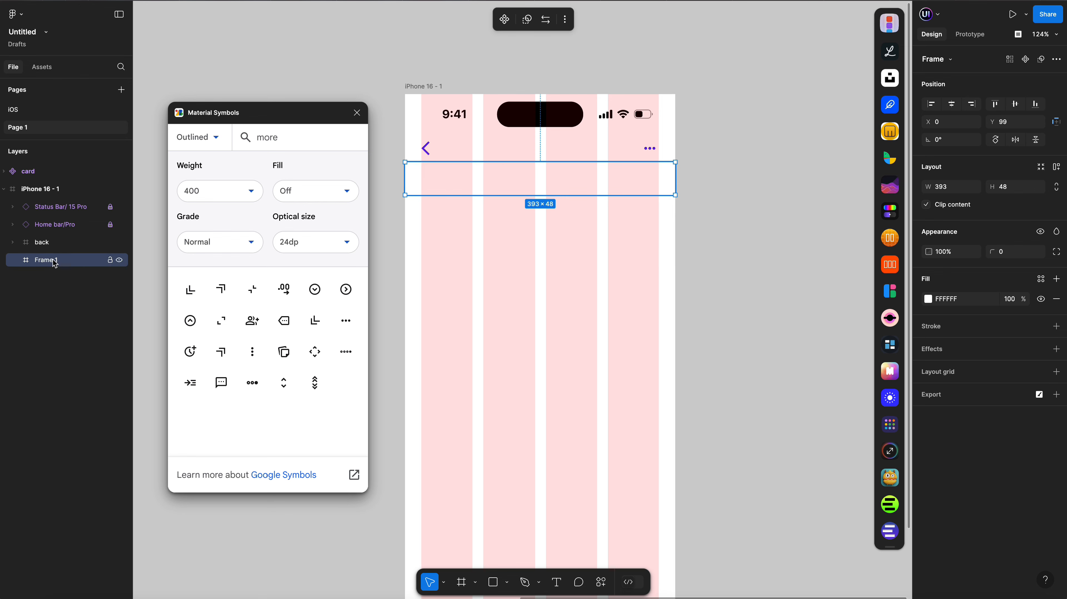
pyautogui.press('Return')
# Add the text "Messages" inside the title frame
pyautogui.press('t')
pyautogui.click(429, 182)
pyautogui.write('Messages')
pyautogui.press('Escape')
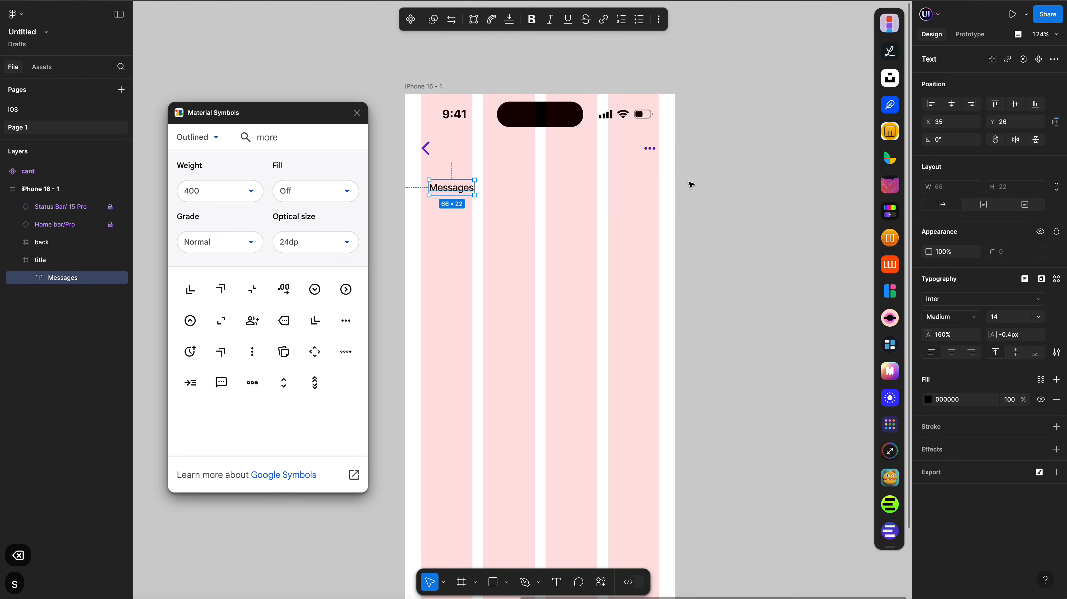
# Style the Messages title as Bold, size 20, with 80% fill opacity, and align it with the first grid column
pyautogui.click(1013, 316)
pyautogui.click(1018, 362)
pyautogui.click(950, 317)
pyautogui.click(965, 344)
pyautogui.click(1009, 399)
pyautogui.write('80')
pyautogui.press('Return')
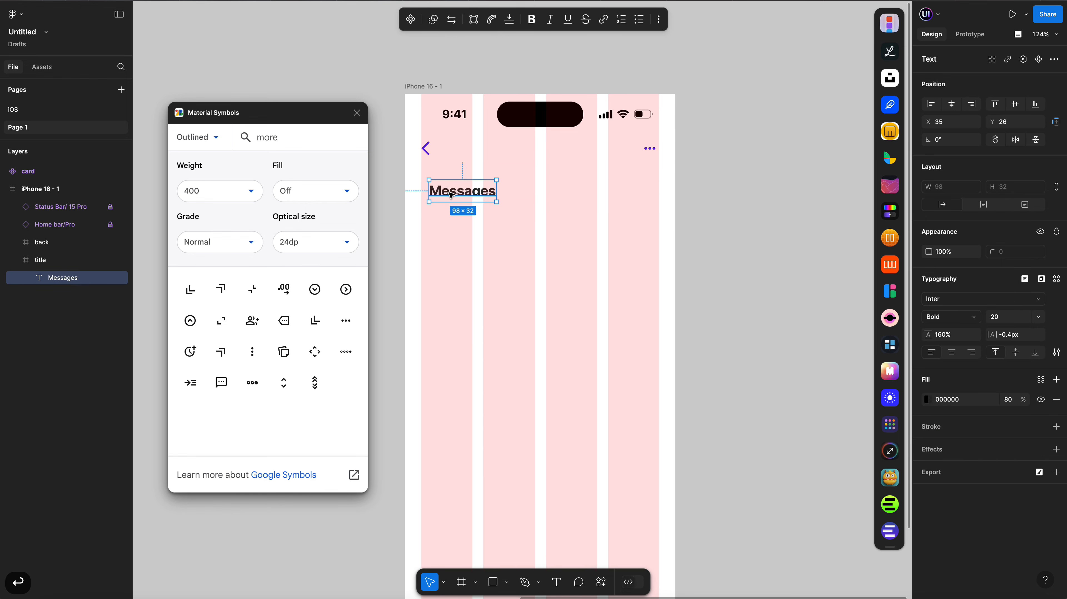
pyautogui.moveTo(475, 197); pyautogui.dragTo(461, 181)
pyautogui.scroll(4, 492, 176)
pyautogui.click(550, 176)
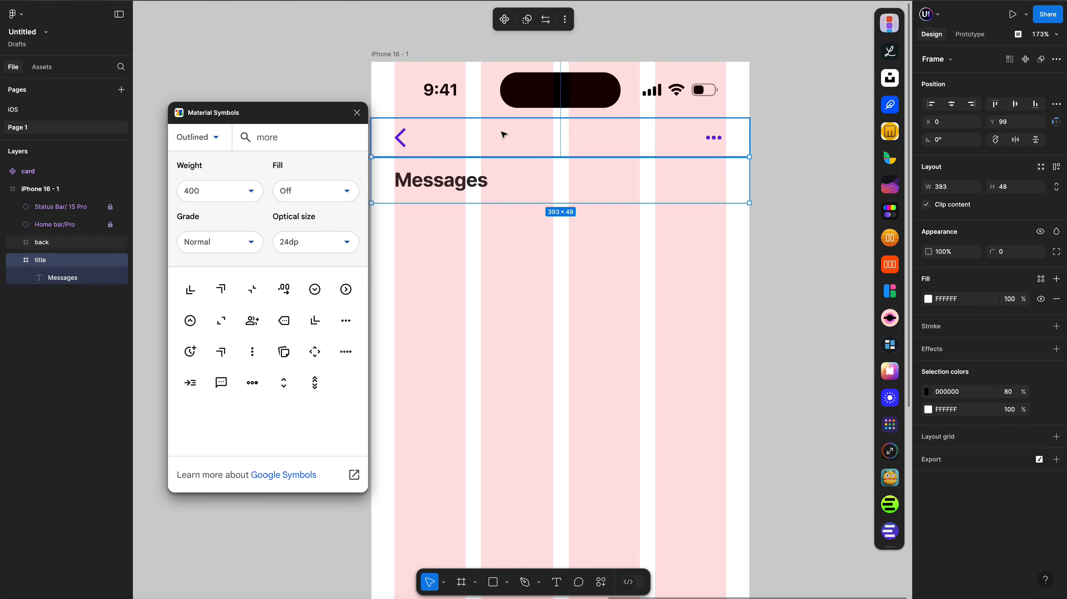
# Add a second "Messages" text inside the back frame, centered between the back and more icons
pyautogui.click(503, 137)
pyautogui.hscroll(-2, 503, 137)
pyautogui.click(577, 183)
pyautogui.click(23, 246)
pyautogui.press('t')
pyautogui.click(628, 138)
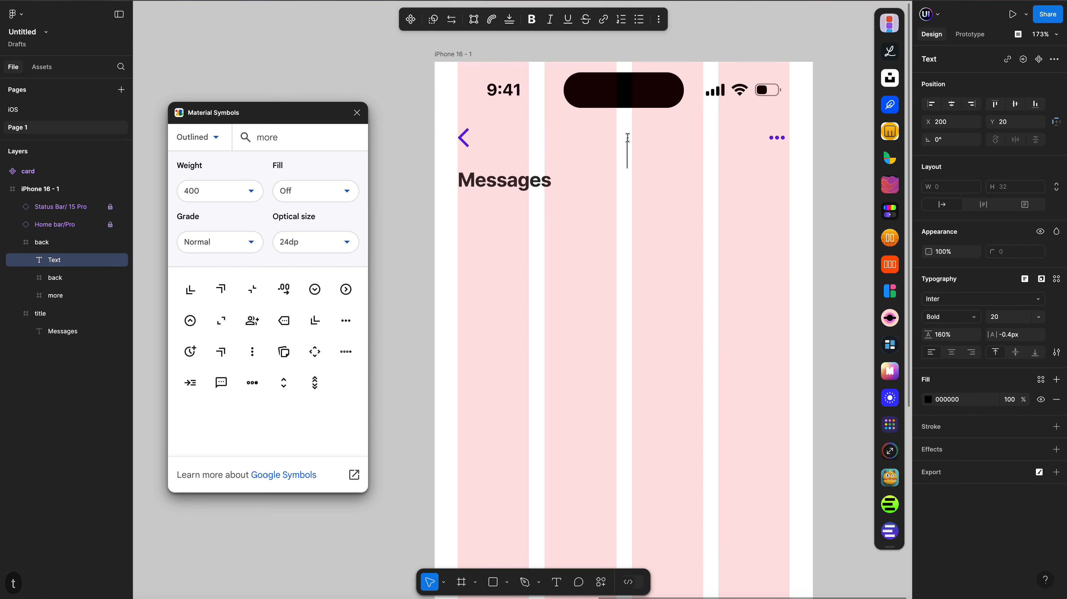
pyautogui.moveTo(636, 147)
pyautogui.mouseDown()
pyautogui.moveTo(586, 132)
pyautogui.moveTo(635, 144)
pyautogui.mouseUp()
# Set the centered Messages text to size 16, Medium weight and 0% layer opacity
pyautogui.click(1004, 317)
pyautogui.write('16')
pyautogui.press('Return')
pyautogui.click(951, 317)
pyautogui.click(951, 287)
pyautogui.press('Return')
pyautogui.click(944, 252)
pyautogui.write('0')
pyautogui.press('Return')
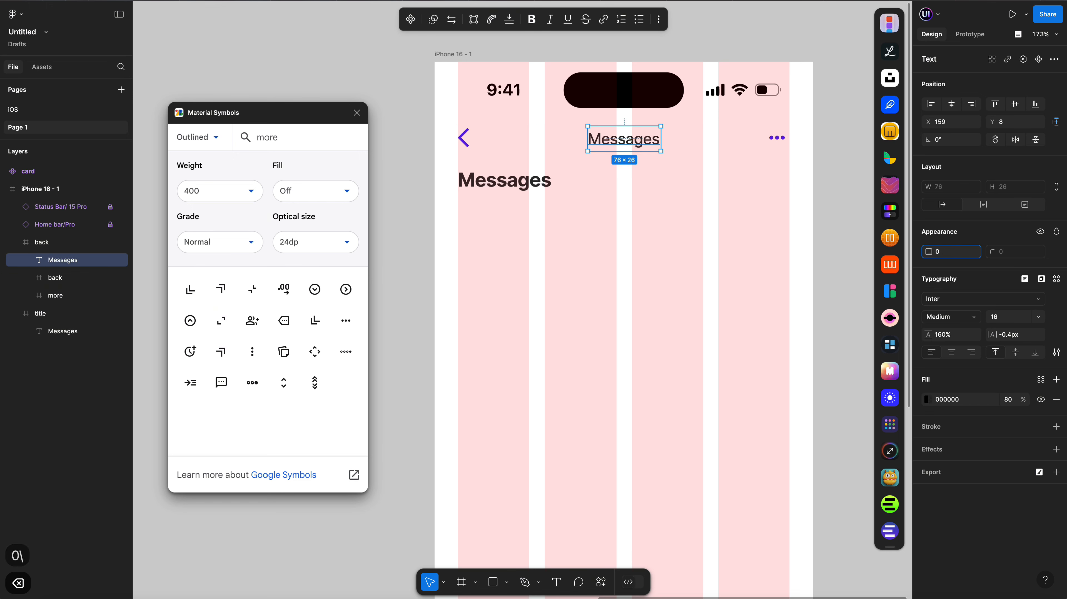
pyautogui.click(619, 180)
# Draw a rectangle about 345 × 37 across the grid columns just below the Messages title
pyautogui.scroll(-3, 619, 180)
pyautogui.scroll(-1, 619, 180)
pyautogui.click(618, 177)
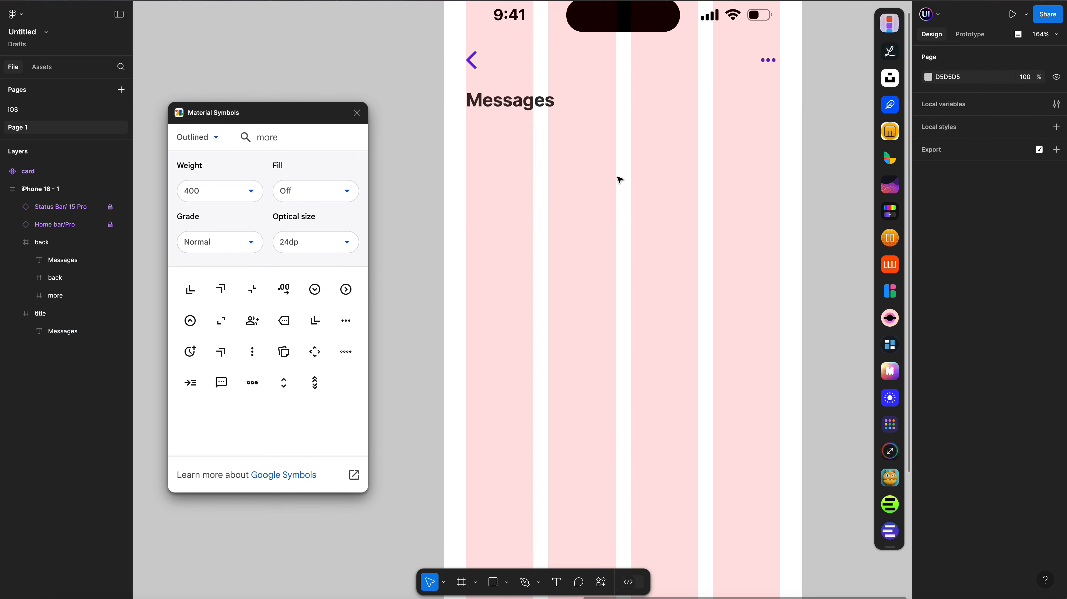
pyautogui.click(572, 106)
pyautogui.press('r')
pyautogui.moveTo(466, 122); pyautogui.dragTo(780, 156)
pyautogui.moveTo(65, 332); pyautogui.dragTo(62, 377)
pyautogui.click(12, 314)
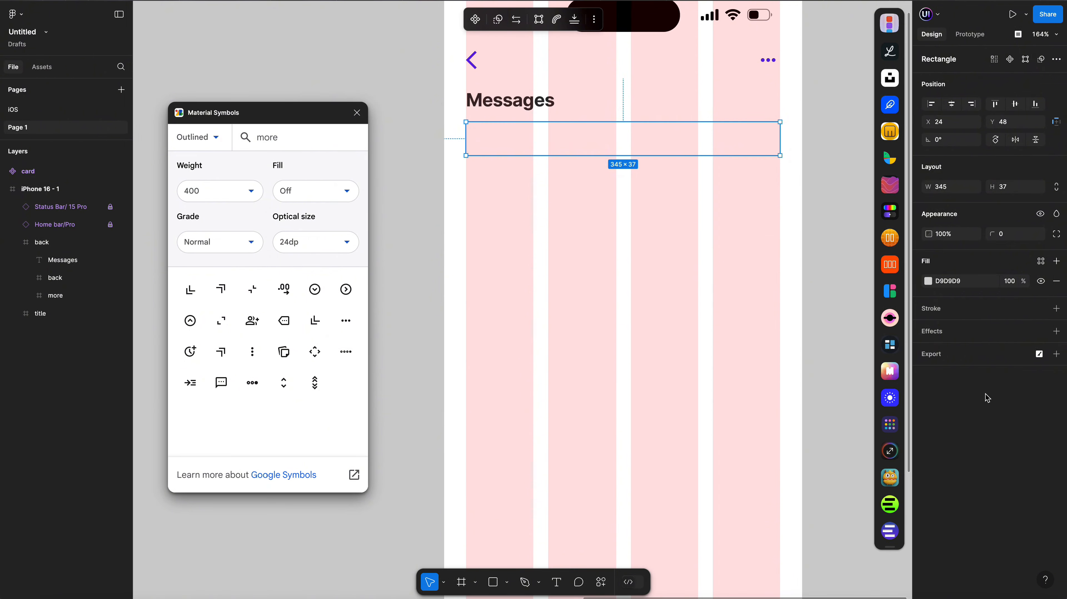
# Hide the layout grid on the iPhone 16 - 1 frame
pyautogui.click(28, 171)
pyautogui.scroll(-2, 1004, 408)
pyautogui.click(40, 190)
pyautogui.click(1040, 528)
pyautogui.click(40, 313)
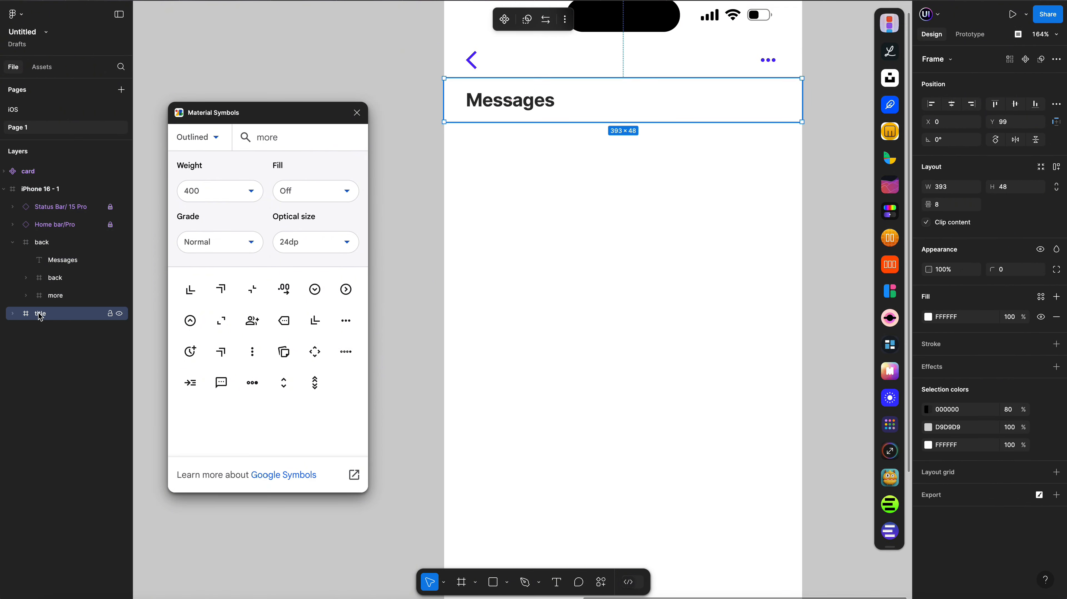
# Move Rectangle 1 out of the title frame to the page's top level and try adjusting its fill color
pyautogui.click(12, 314)
pyautogui.click(58, 350)
pyautogui.click(4, 207)
pyautogui.moveTo(50, 313); pyautogui.dragTo(33, 216)
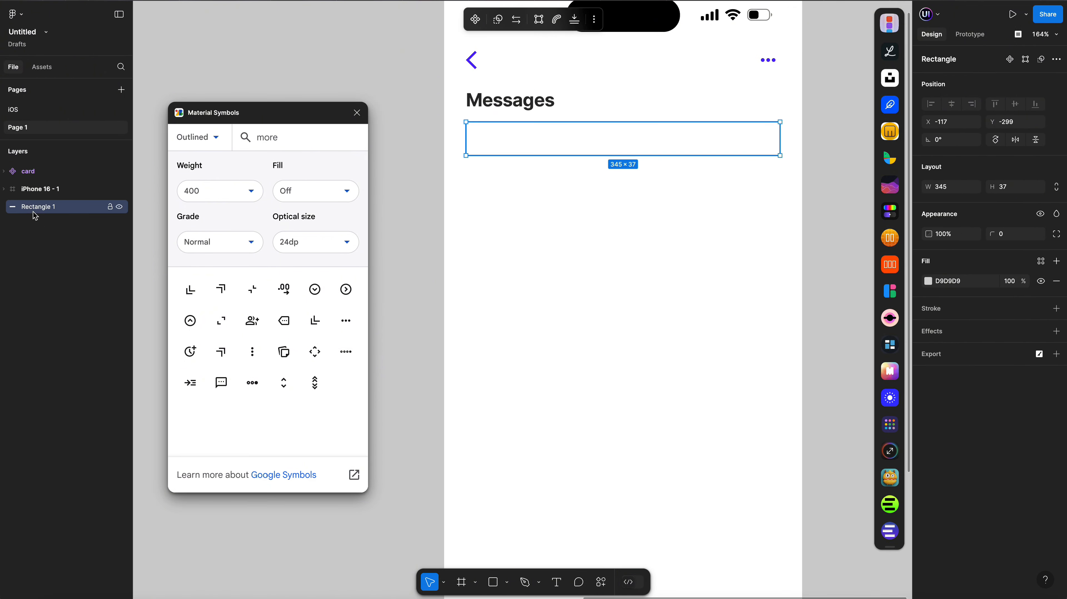
pyautogui.click(927, 282)
pyautogui.click(785, 359)
pyautogui.press('BackSpace')
# Delete the rectangle that was moved out of the title frame
pyautogui.click(667, 139)
pyautogui.click(667, 113)
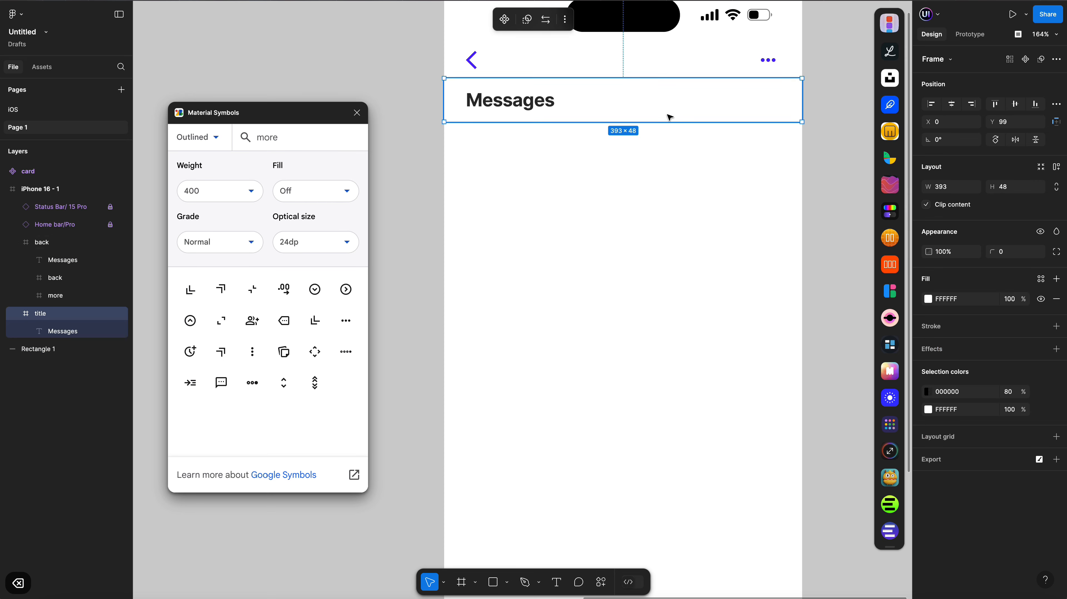
pyautogui.click(13, 243)
pyautogui.click(12, 260)
pyautogui.click(39, 278)
pyautogui.press('BackSpace')
# Draw a 345 × 40 rectangle with corner radius 8 and place it directly below the title frame for the search bar
pyautogui.press('r')
pyautogui.moveTo(472, 143); pyautogui.dragTo(759, 167)
pyautogui.click(951, 187)
pyautogui.write('345')
pyautogui.press('Return')
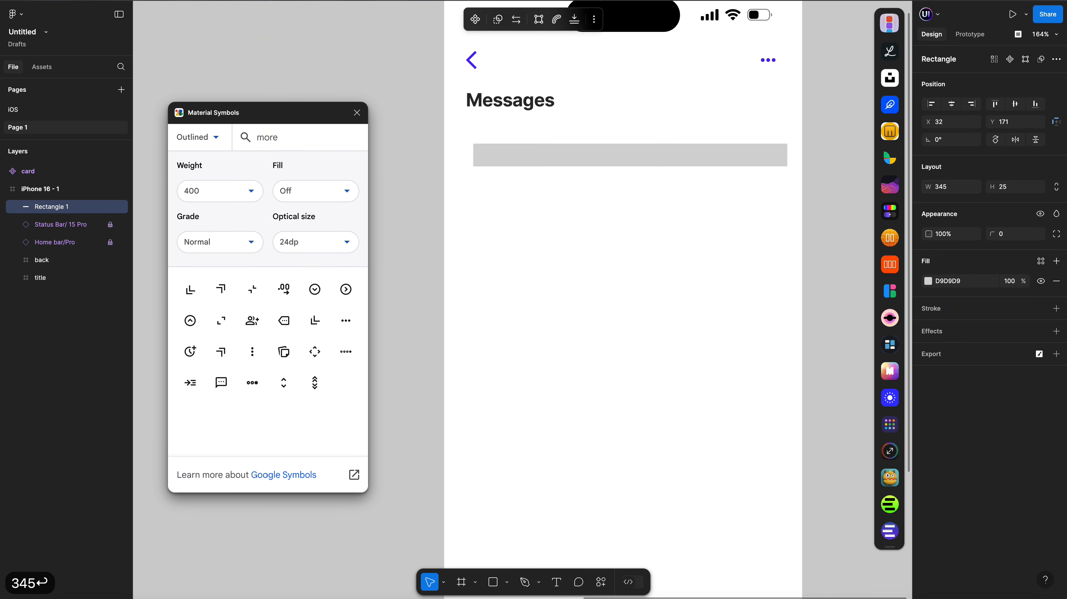
pyautogui.click(1015, 187)
pyautogui.write('40')
pyautogui.press('Return')
pyautogui.moveTo(563, 155); pyautogui.dragTo(562, 134)
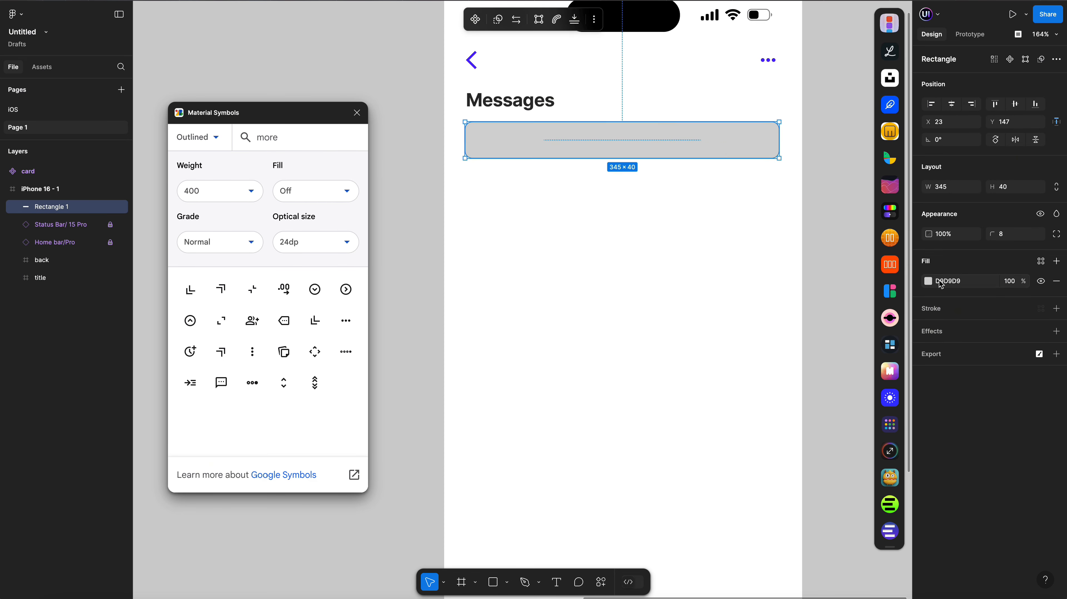
# Change the search bar rectangle's fill to light grey F2F2F2
pyautogui.click(928, 282)
pyautogui.moveTo(780, 336); pyautogui.dragTo(776, 325)
pyautogui.click(631, 421)
# Insert the search icon from the Feather Icons plugin and place it at the left end of the search bar
pyautogui.click(600, 582)
pyautogui.click(507, 406)
pyautogui.click(487, 475)
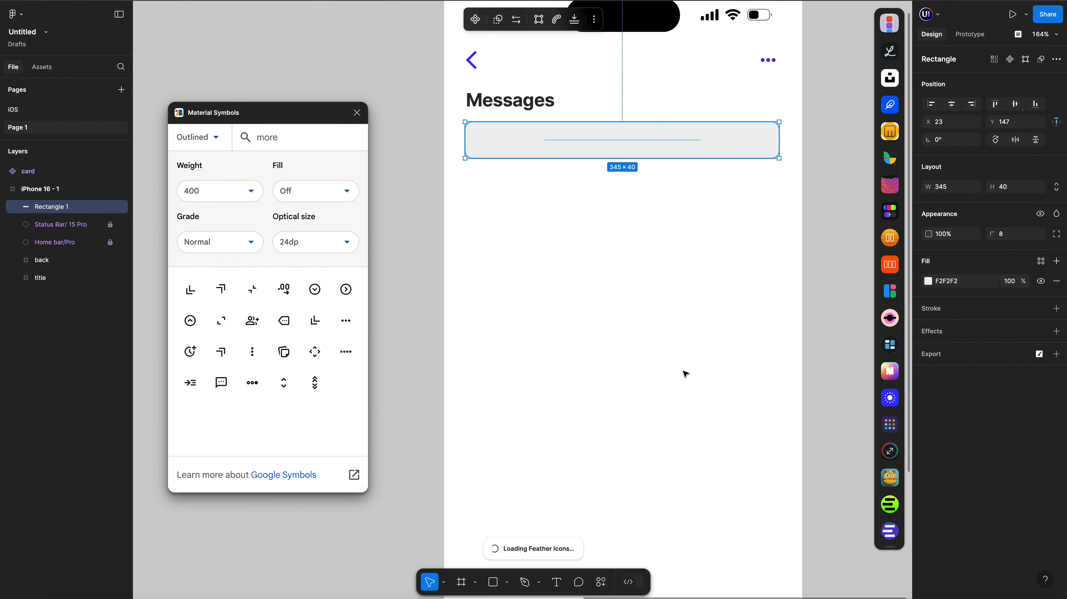
pyautogui.click(769, 176)
pyautogui.write('search')
pyautogui.click(694, 199)
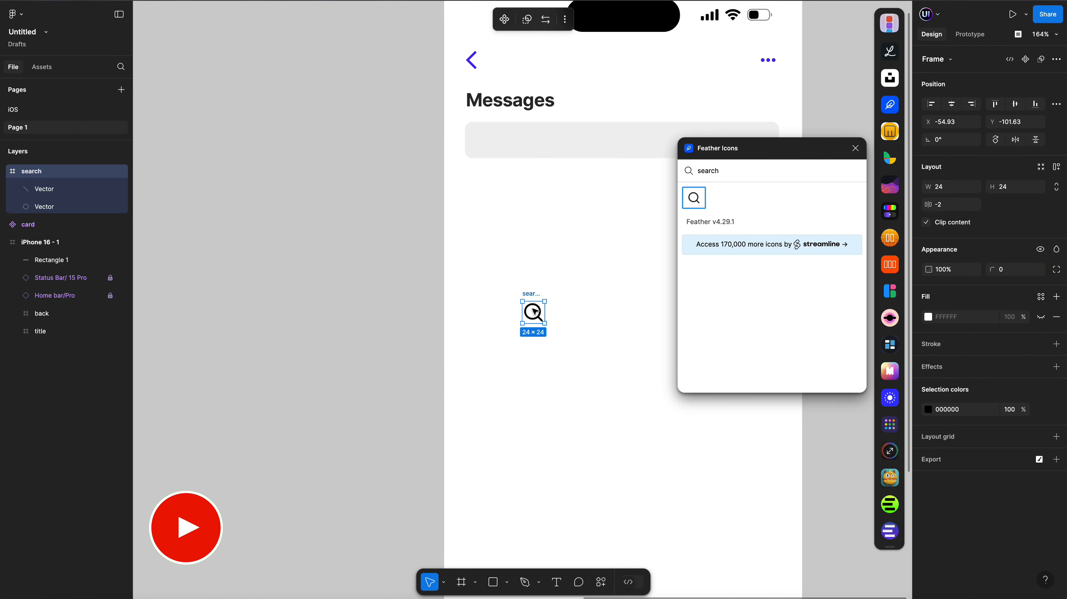
pyautogui.moveTo(533, 312); pyautogui.dragTo(478, 141)
pyautogui.click(856, 149)
pyautogui.click(5, 172)
# Add the text "Search" near the search bar and set its font size to 14
pyautogui.press('t')
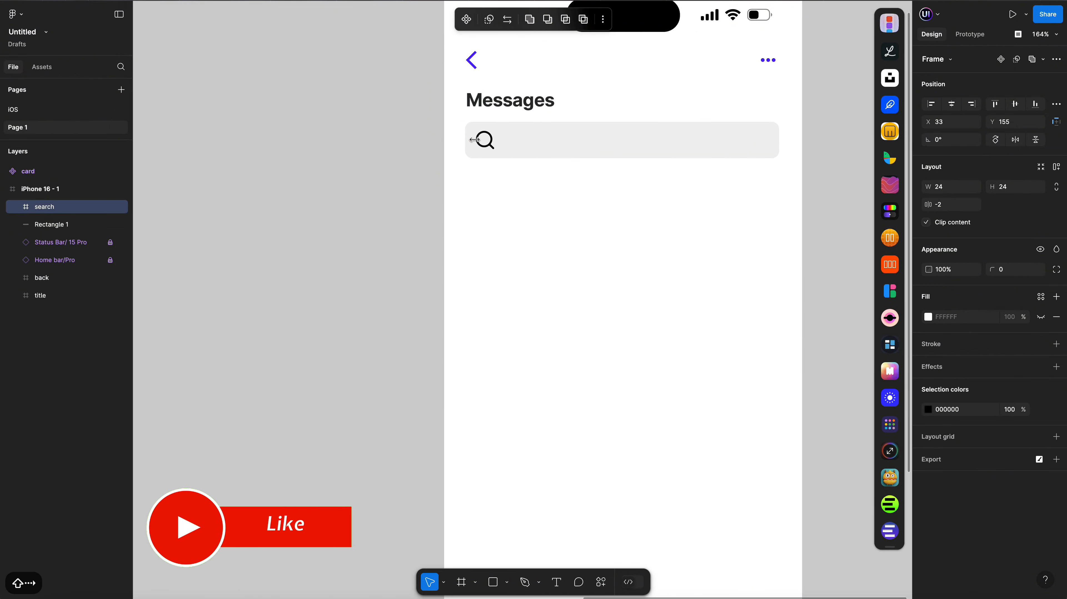
pyautogui.click(540, 146)
pyautogui.write('Search')
pyautogui.click(1039, 318)
pyautogui.click(1009, 277)
# Set the Search text to Light weight with 40% fill opacity and move it beside the search icon
pyautogui.click(951, 317)
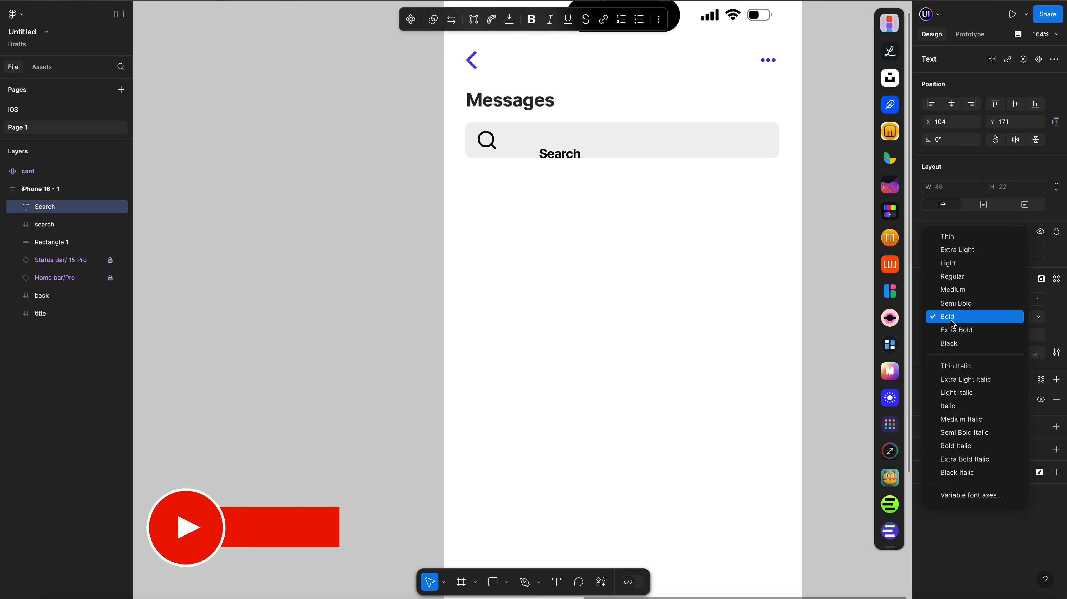
pyautogui.click(952, 290)
pyautogui.click(1009, 400)
pyautogui.write('40')
pyautogui.press('Return')
pyautogui.click(948, 318)
pyautogui.click(950, 291)
pyautogui.moveTo(558, 156); pyautogui.dragTo(516, 142)
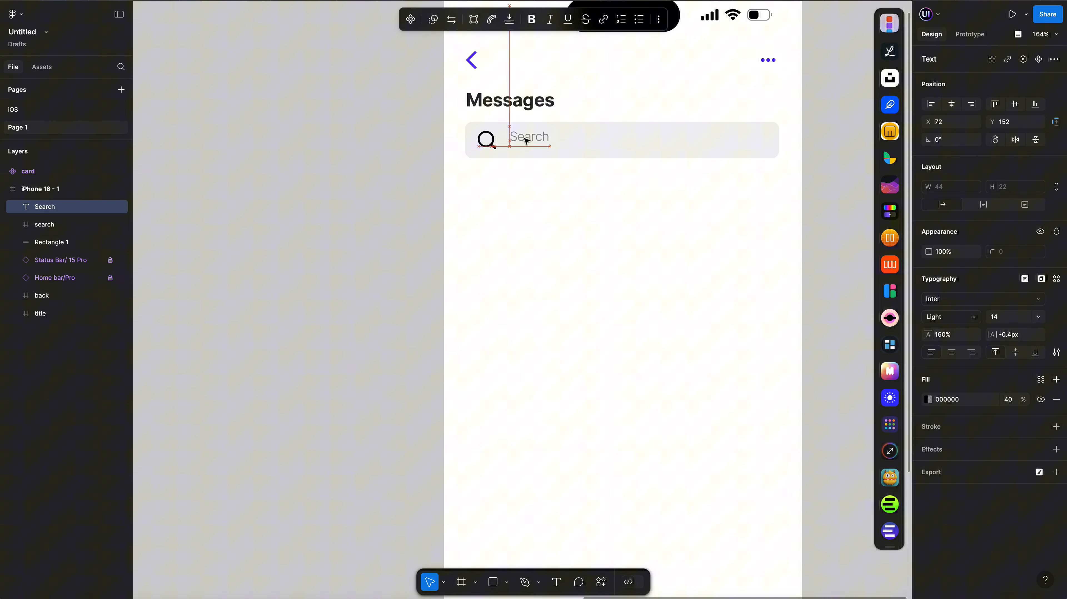
# Vertically centre the Search text, search icon and bar background on each other, and nudge the text closer to the icon
pyautogui.keyDown('shift'); pyautogui.click(584, 142); pyautogui.keyUp('shift')
pyautogui.keyDown('shift'); pyautogui.click(488, 141); pyautogui.keyUp('shift')
pyautogui.click(1014, 104)
pyautogui.click(520, 145)
pyautogui.hotkey('shift', 'Right')
# Set the search icon's black colour to 60% opacity
pyautogui.click(1015, 403)
pyautogui.write('60')
pyautogui.press('Return')
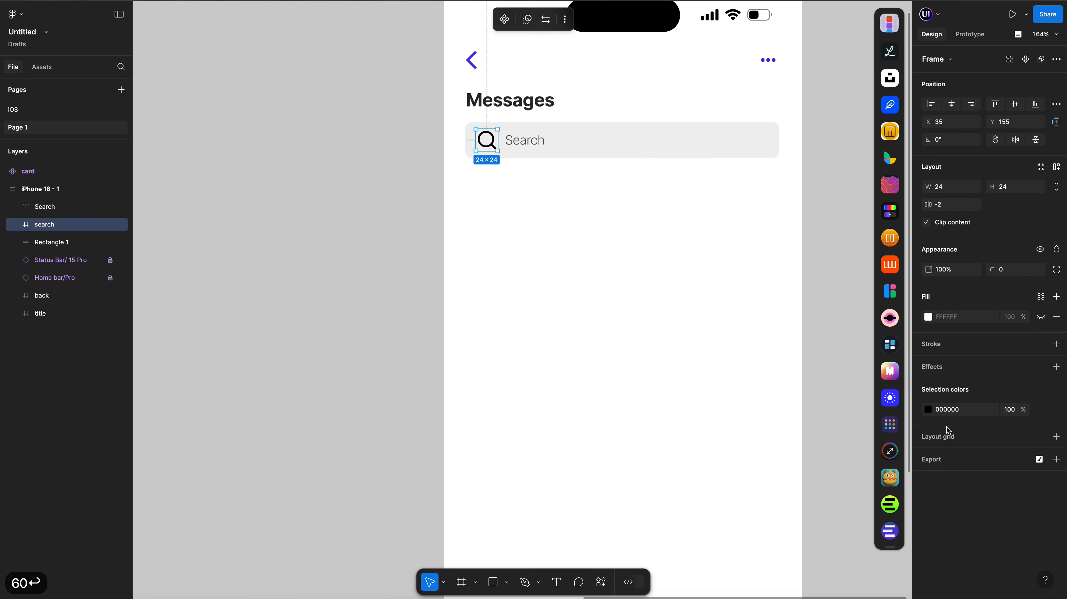
# Group the Search text, search icon and background rectangle, and rename the group as input
pyautogui.click(44, 207)
pyautogui.keyDown('shift'); pyautogui.click(51, 243); pyautogui.keyUp('shift')
pyautogui.press('super+g')
pyautogui.doubleClick(55, 210)
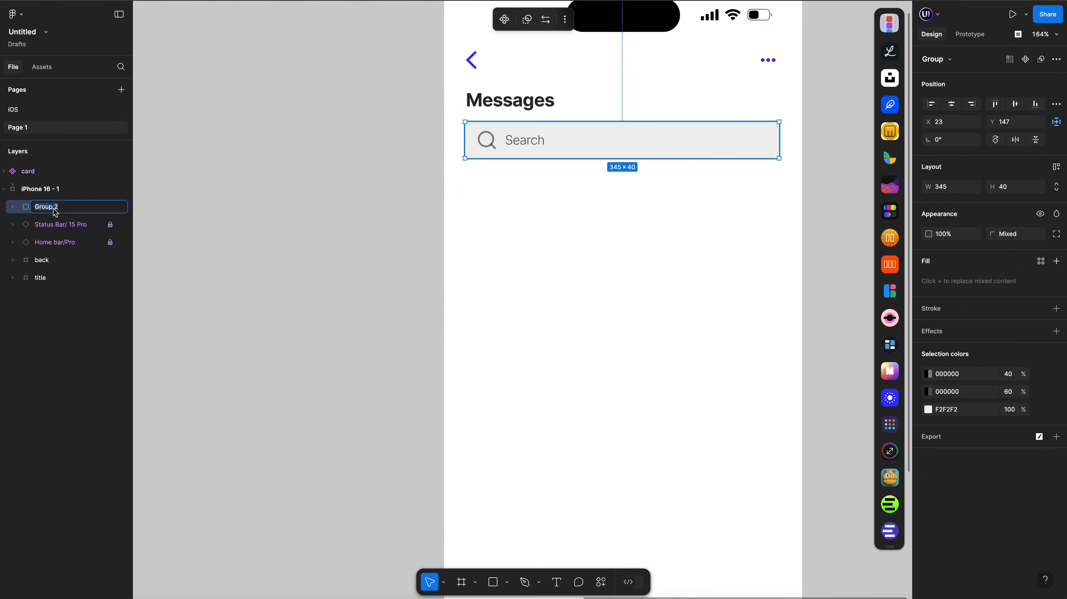
# Wrap the input group in a 393 × 39 frame named search, placed directly under the iPhone 16 - 1 frame rather than inside title
pyautogui.press('f')
pyautogui.moveTo(444, 121); pyautogui.dragTo(802, 158)
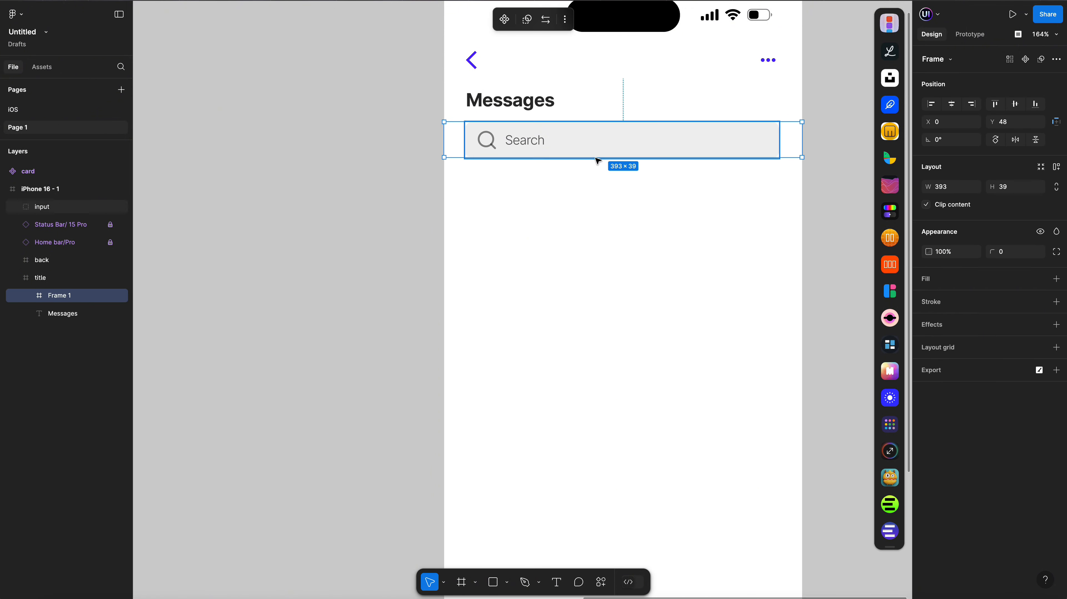
pyautogui.moveTo(52, 300)
pyautogui.mouseDown()
pyautogui.moveTo(36, 362)
pyautogui.moveTo(72, 207)
pyautogui.moveTo(47, 207)
pyautogui.moveTo(45, 287)
pyautogui.mouseUp()
pyautogui.click(50, 296)
pyautogui.doubleClick(46, 207)
pyautogui.write('search')
pyautogui.click(12, 207)
pyautogui.click(405, 185)
pyautogui.scroll(-5, 404, 185)
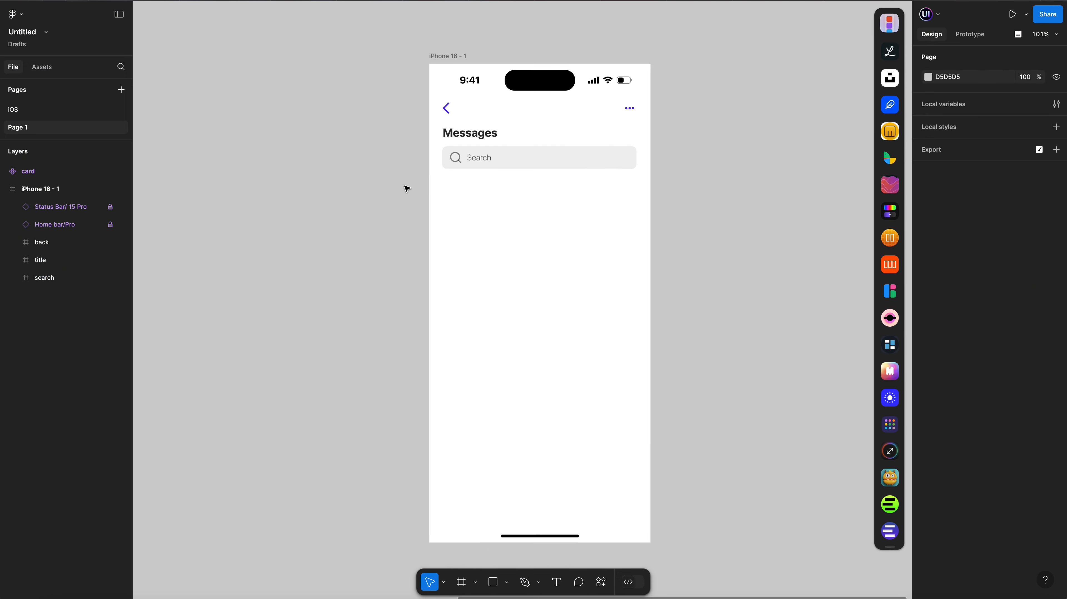
# Insert an instance of the card component from the Page 1 local assets below the search bar, across the screen's full width
pyautogui.click(578, 133)
pyautogui.click(767, 157)
pyautogui.hscroll(1, 767, 156)
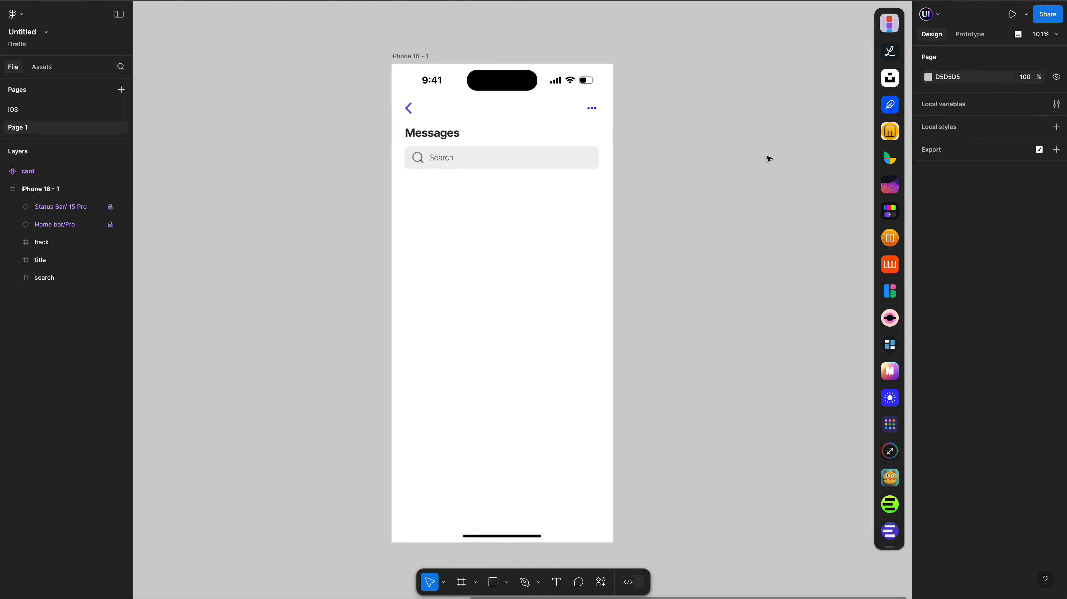
pyautogui.click(42, 68)
pyautogui.click(14, 67)
pyautogui.click(41, 68)
pyautogui.click(11, 111)
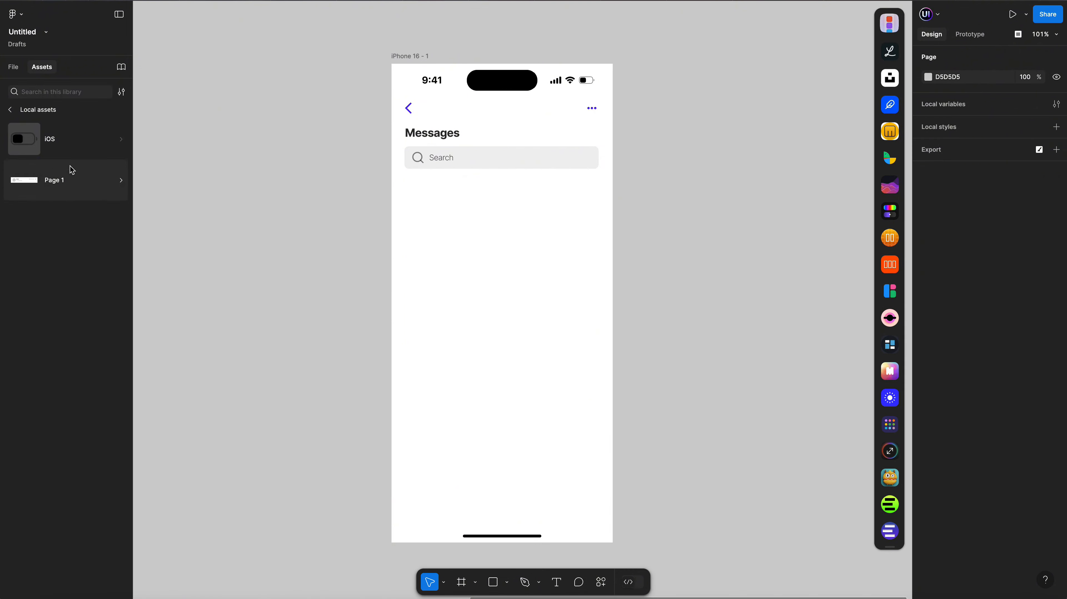
pyautogui.click(69, 174)
pyautogui.moveTo(67, 139); pyautogui.dragTo(392, 230)
# Wrap the card in an auto layout frame with horizontal padding 0, vertical padding 12 and gap 0
pyautogui.hotkey('shift', 'a')
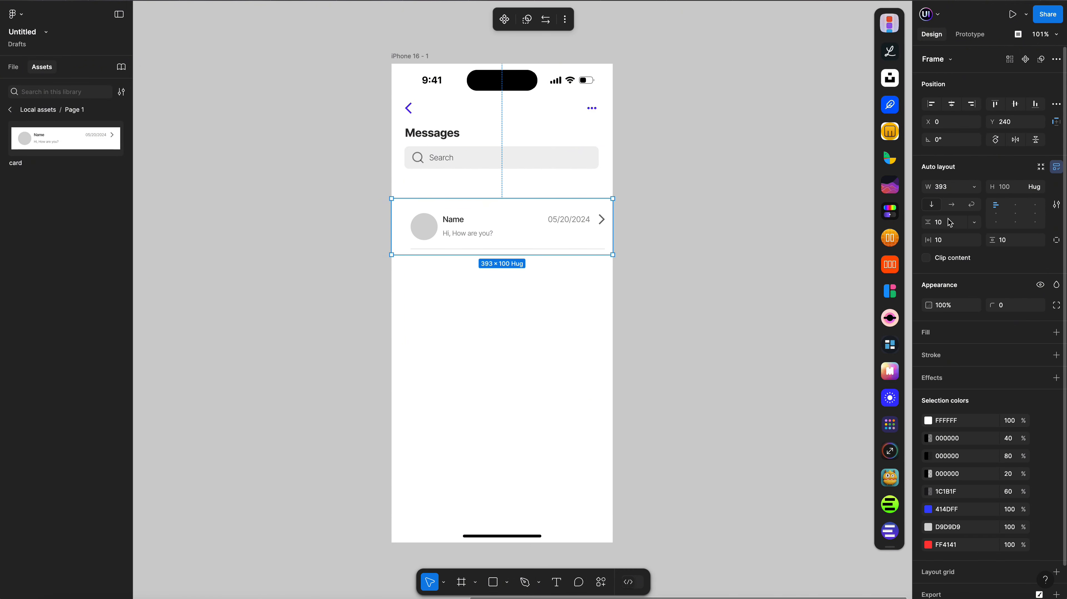
pyautogui.write('0')
pyautogui.press('Return')
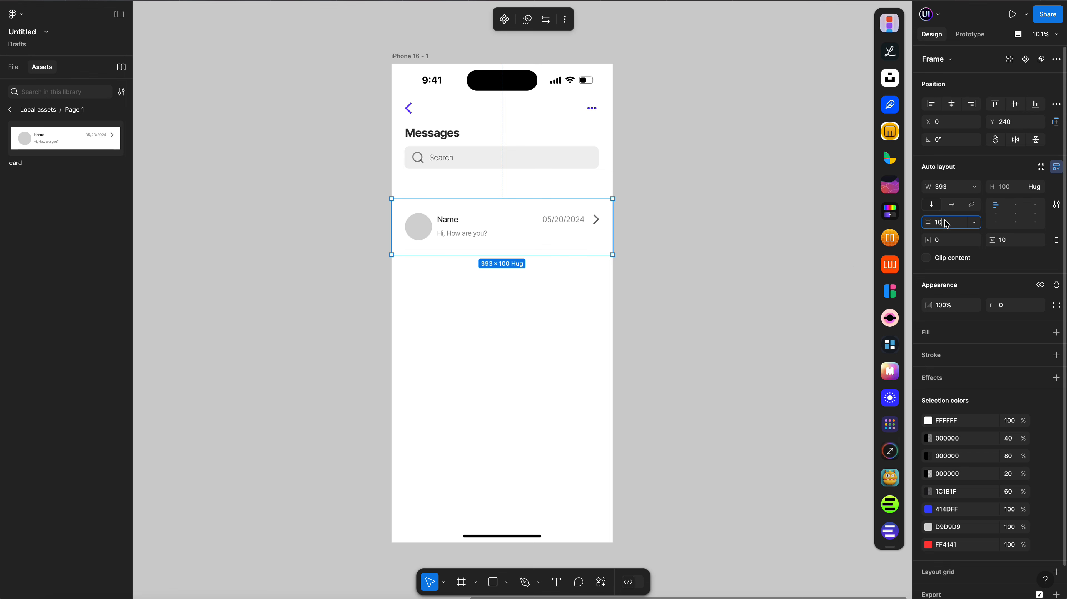
pyautogui.write('12')
pyautogui.press('Return')
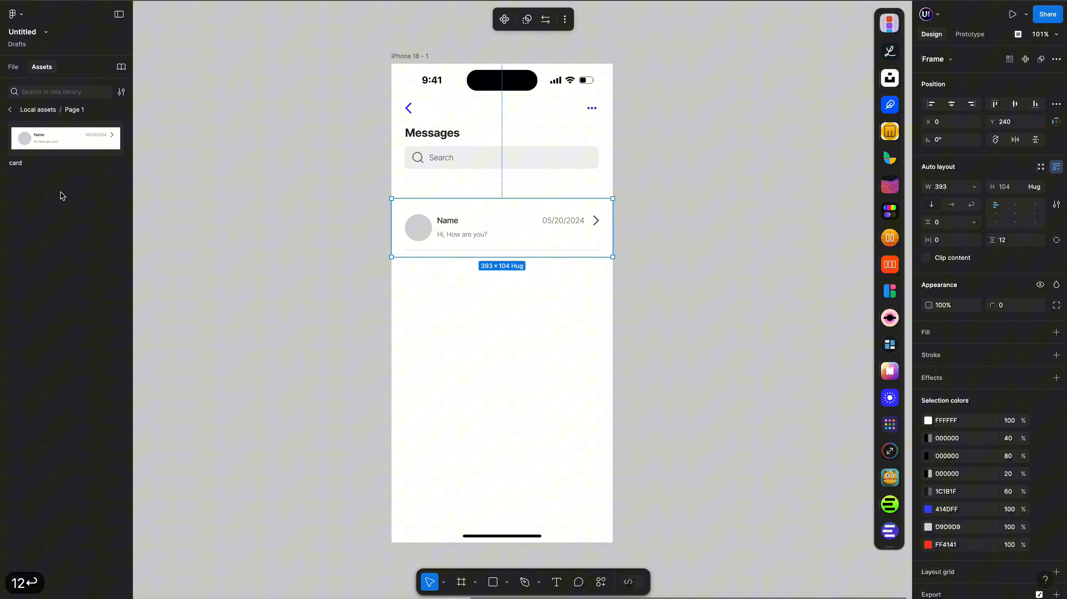
# Rename the auto layout frame as list and move it up directly beneath the search bar
pyautogui.click(10, 71)
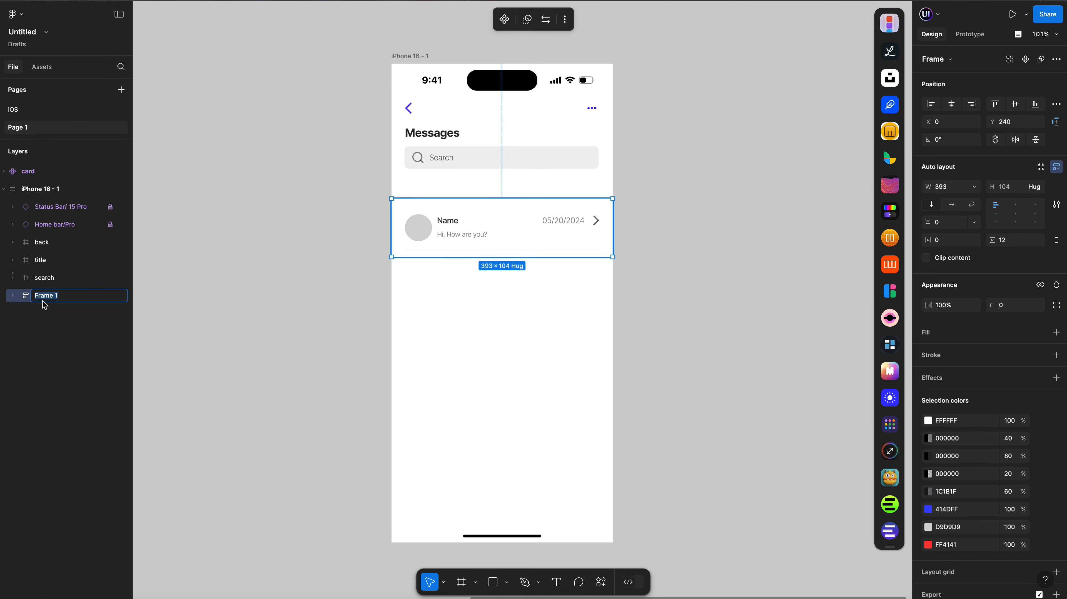
pyautogui.moveTo(428, 228); pyautogui.dragTo(427, 199)
# Copy the card inside the list frame and paste it 14 times to fill the list
pyautogui.click(13, 295)
pyautogui.click(54, 313)
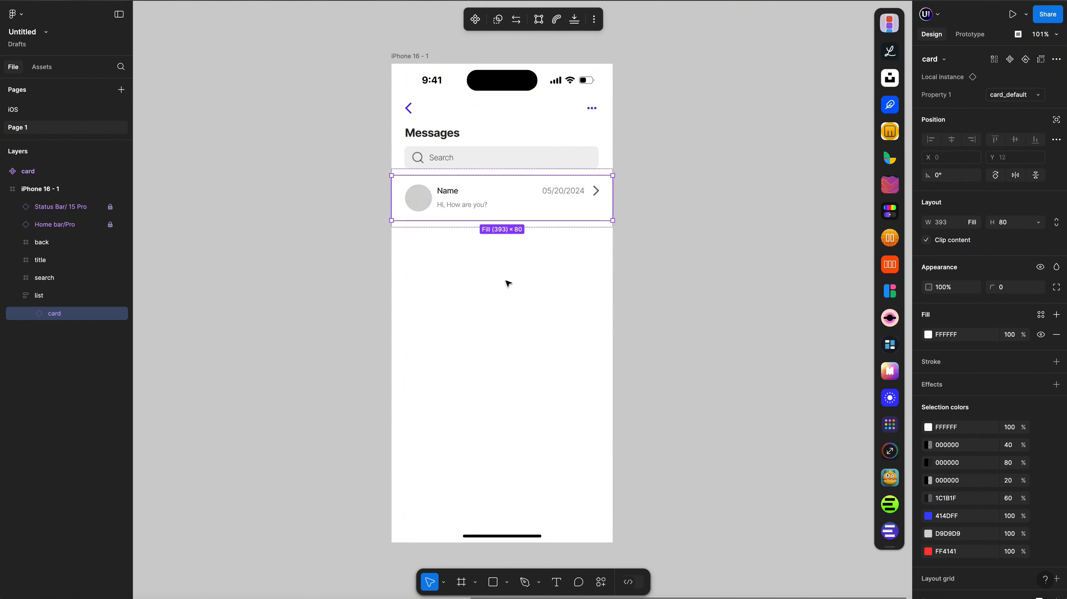
pyautogui.scroll(-5, 531, 276)
pyautogui.press('super+c')
pyautogui.press('super+v')
pyautogui.press('super+v')
pyautogui.press('super+v')
pyautogui.press('super+v')
pyautogui.press('super+v')
pyautogui.press('super+v')
pyautogui.press('super+v')
pyautogui.press('super+v')
pyautogui.press('super+v')
pyautogui.press('super+v')
pyautogui.press('super+v')
pyautogui.press('super+v')
pyautogui.press('super+v')
pyautogui.press('super+v')
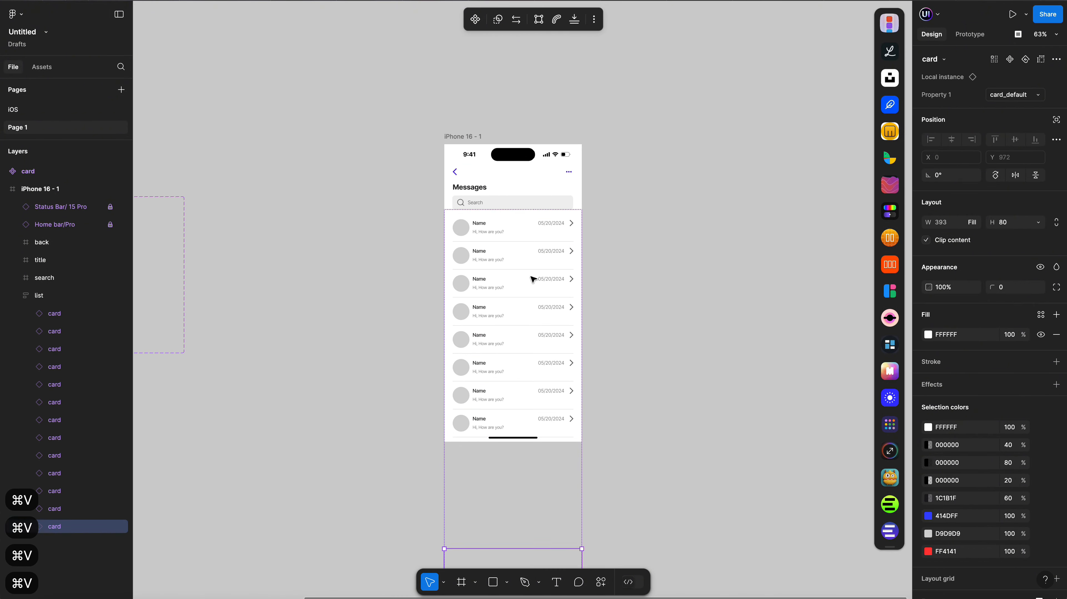
# Turn off Clip content for the iPhone 16 - 1 frame to show the cards beyond its bottom edge
pyautogui.click(40, 189)
pyautogui.click(926, 222)
pyautogui.click(688, 204)
pyautogui.scroll(10, 488, 177)
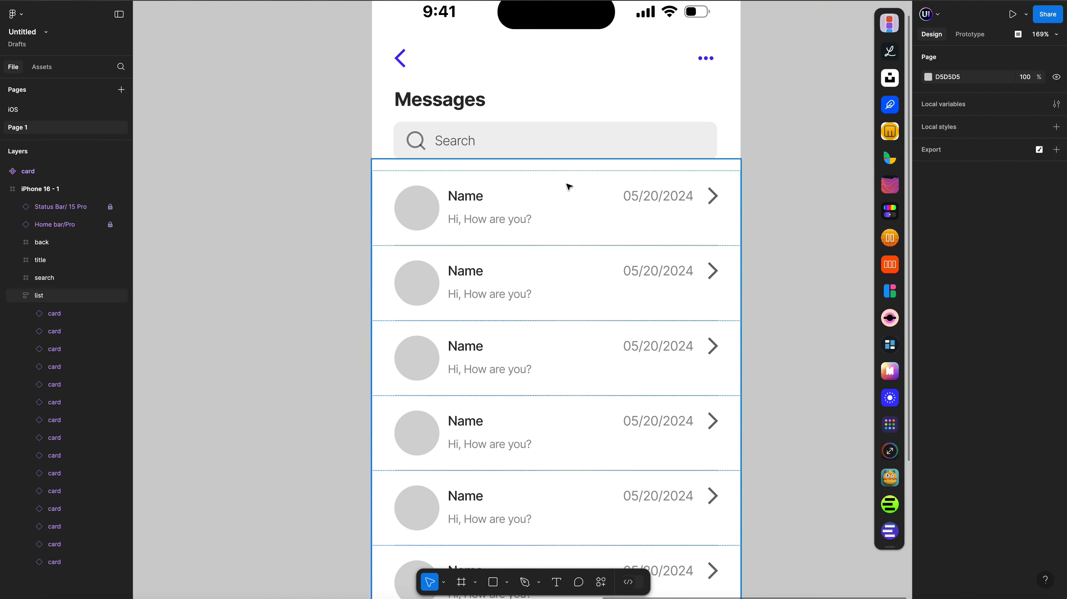
# Expand the first two cards in the list down to their Group 1 layers and select both img circles
pyautogui.click(25, 314)
pyautogui.click(39, 334)
pyautogui.click(54, 353)
pyautogui.click(52, 351)
pyautogui.click(92, 422)
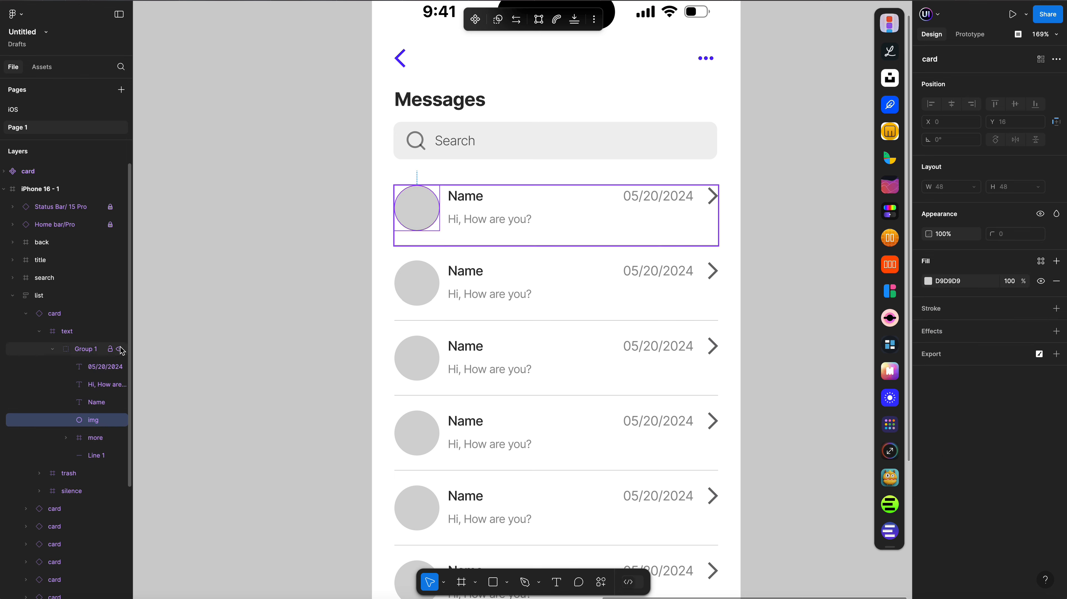
pyautogui.scroll(-3, 107, 345)
pyautogui.click(26, 381)
pyautogui.click(39, 398)
pyautogui.click(52, 416)
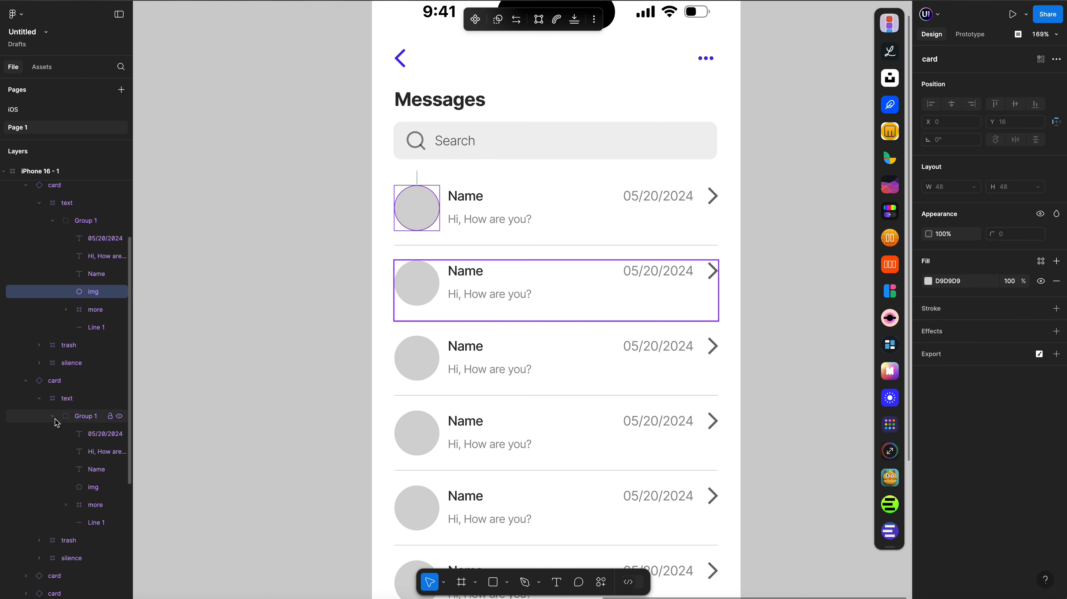
pyautogui.keyDown('super'); pyautogui.click(93, 487); pyautogui.keyUp('super')
# Expand the third and fourth cards and add their img circles to the selection
pyautogui.scroll(-5, 90, 401)
pyautogui.click(26, 380)
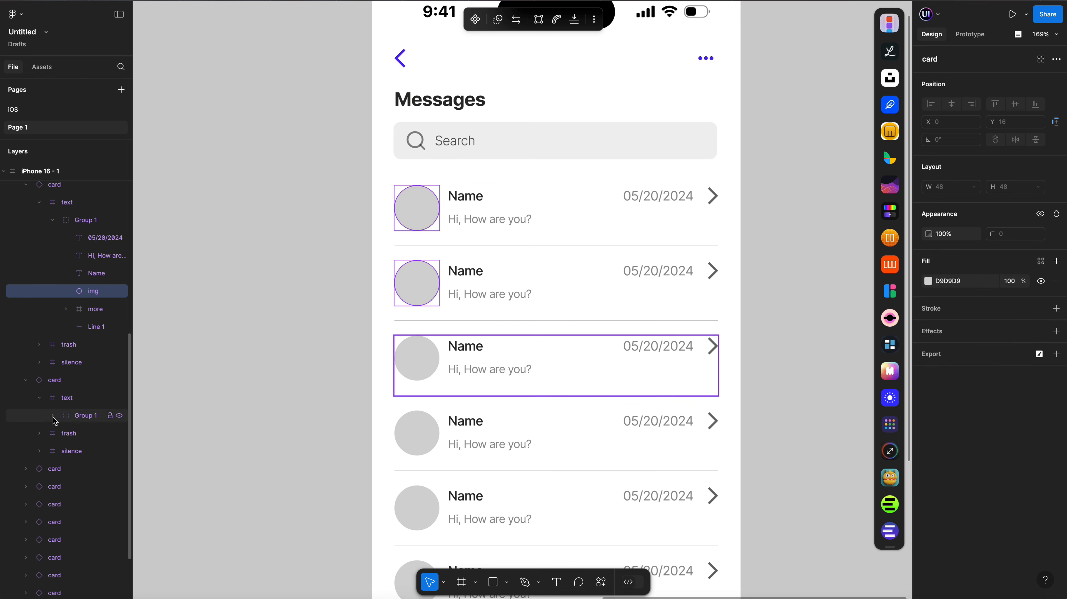
pyautogui.click(53, 417)
pyautogui.keyDown('super'); pyautogui.click(90, 488); pyautogui.keyUp('super')
pyautogui.scroll(-4, 71, 472)
pyautogui.click(26, 398)
pyautogui.click(39, 416)
pyautogui.click(53, 434)
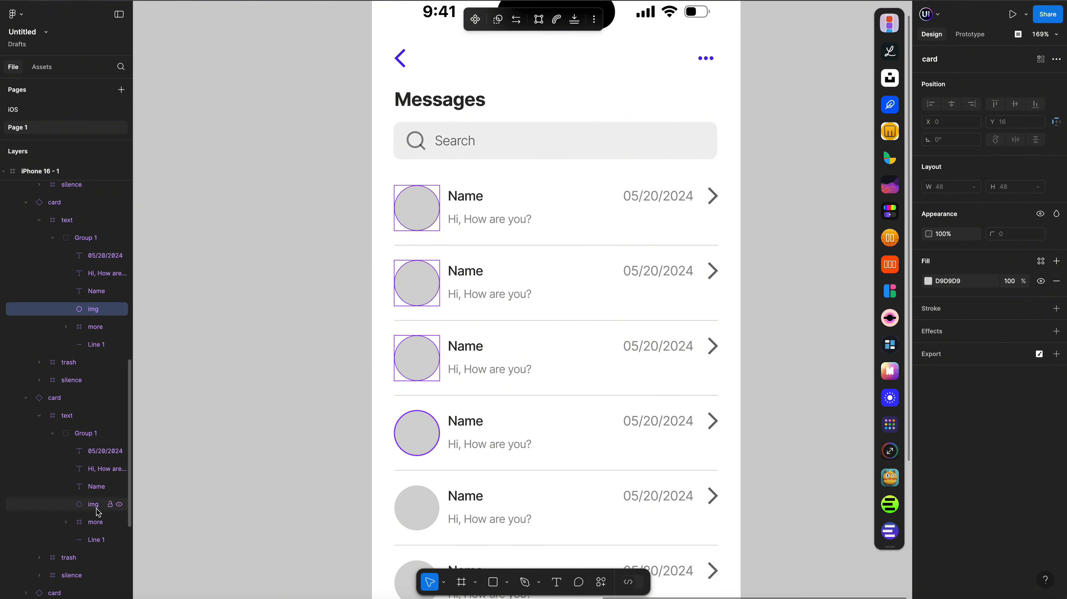
pyautogui.keyDown('super'); pyautogui.click(92, 504); pyautogui.keyUp('super')
# Expand the fifth and sixth cards and add their img circles to the selection
pyautogui.scroll(1, 84, 461)
pyautogui.click(40, 434)
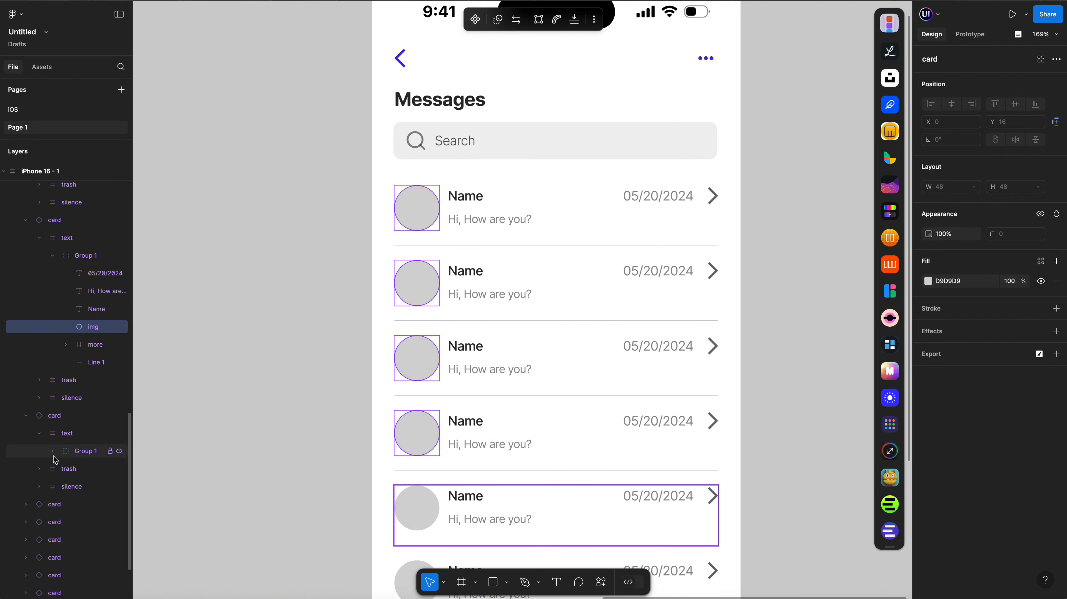
pyautogui.keyDown('super'); pyautogui.click(93, 527); pyautogui.keyUp('super')
pyautogui.scroll(1, 63, 454)
pyautogui.click(54, 472)
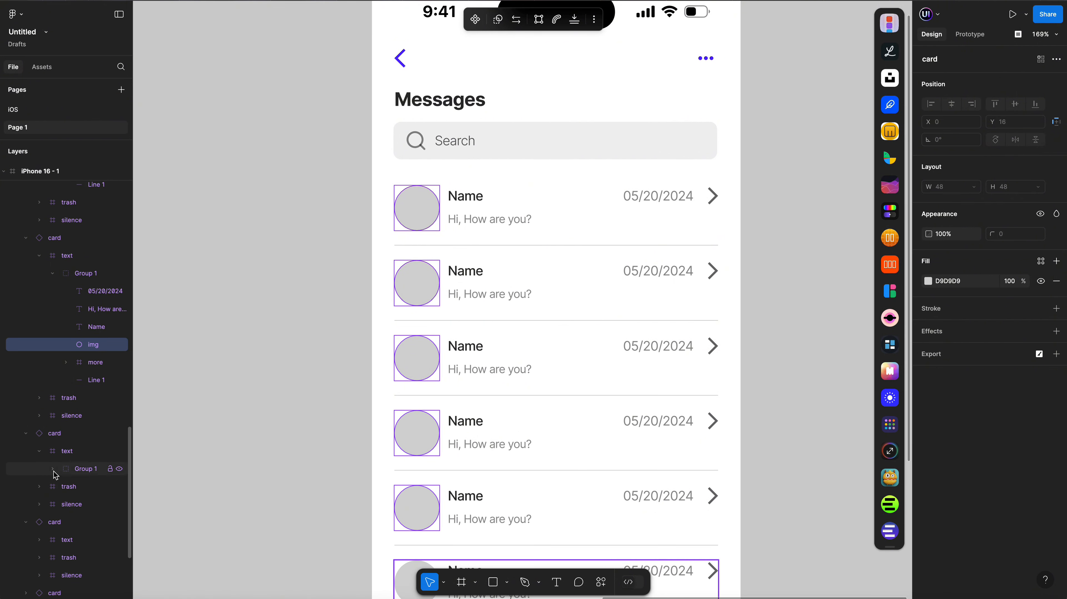
pyautogui.scroll(-4, 95, 494)
pyautogui.click(39, 445)
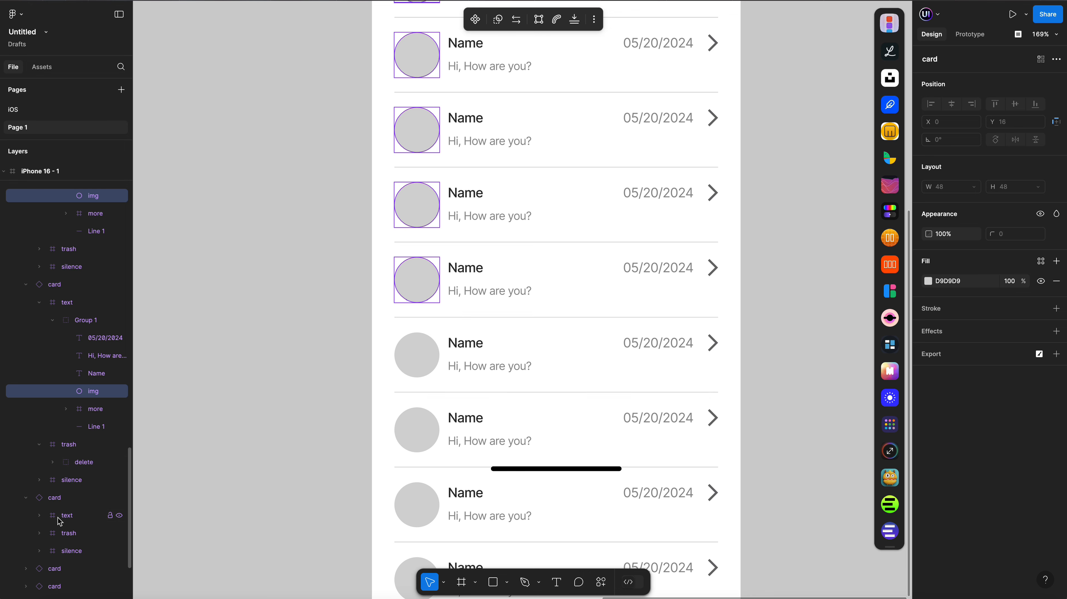
# Add the seventh card's img circle to the selection and deselect the extra text, line, trash and silence layers
pyautogui.scroll(-3, 56, 539)
pyautogui.keyDown('shift'); pyautogui.click(92, 477); pyautogui.keyUp('shift')
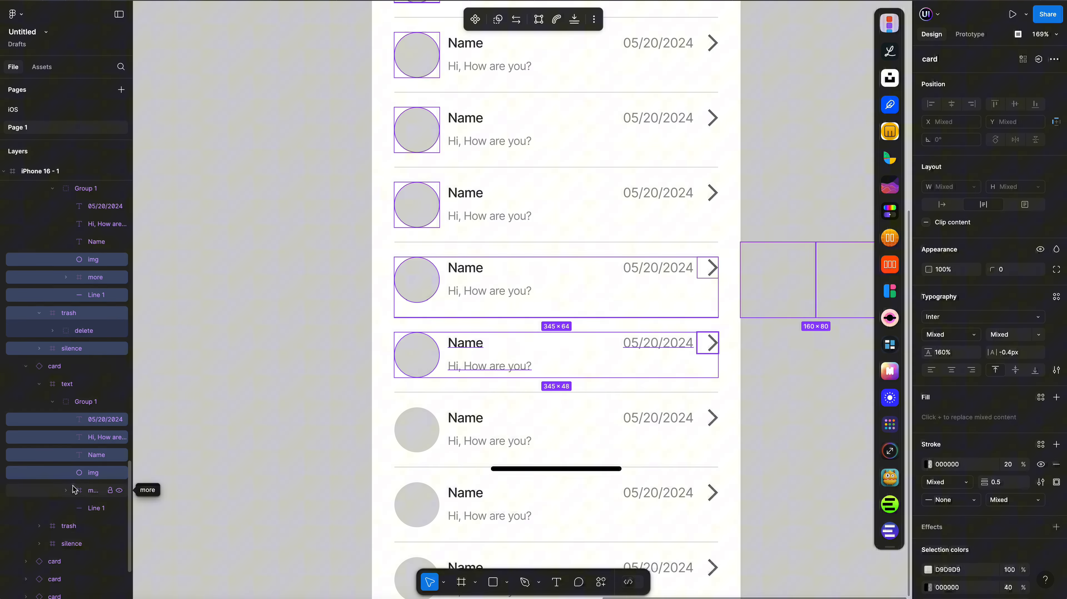
pyautogui.keyDown('super'); pyautogui.click(91, 477); pyautogui.keyUp('super')
pyautogui.keyDown('super'); pyautogui.click(91, 458); pyautogui.keyUp('super')
pyautogui.keyDown('super'); pyautogui.click(91, 440); pyautogui.keyUp('super')
pyautogui.keyDown('super'); pyautogui.click(91, 422); pyautogui.keyUp('super')
pyautogui.keyDown('super'); pyautogui.click(95, 279); pyautogui.keyUp('super')
pyautogui.keyDown('super'); pyautogui.click(95, 296); pyautogui.keyUp('super')
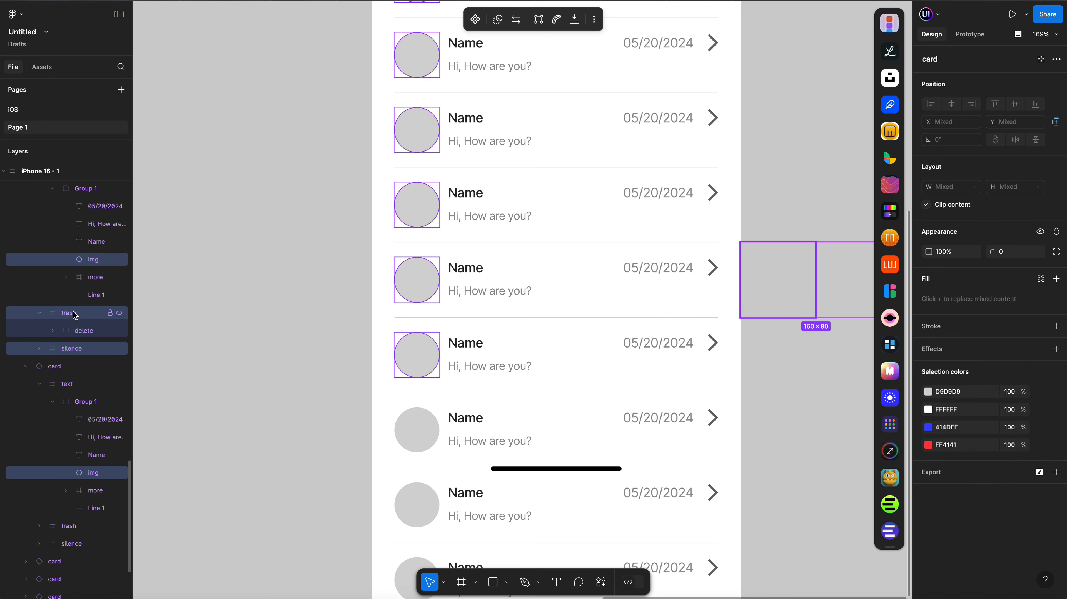
pyautogui.keyDown('super'); pyautogui.click(74, 314); pyautogui.keyUp('super')
pyautogui.keyDown('super'); pyautogui.click(70, 350); pyautogui.keyUp('super')
# Expand the eighth card and add its img circle to the selection
pyautogui.scroll(-2, 40, 457)
pyautogui.click(25, 470)
pyautogui.scroll(-1, 28, 469)
pyautogui.click(39, 438)
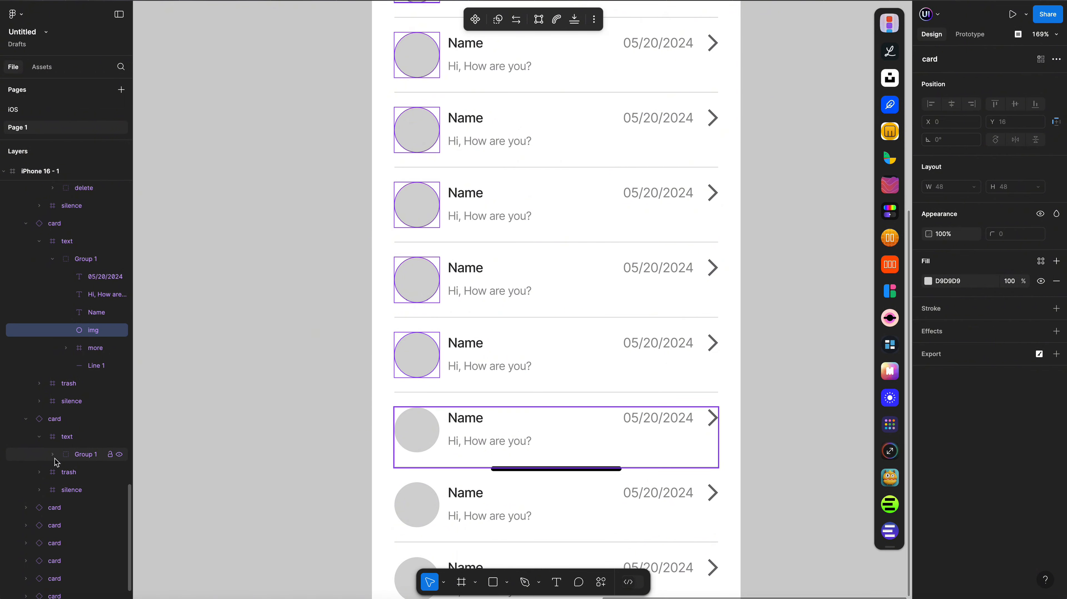
pyautogui.click(53, 456)
pyautogui.keyDown('super'); pyautogui.click(92, 529); pyautogui.keyUp('super')
# Expand the ninth card, add its img circle to the selection and deselect the other layers picked with it
pyautogui.scroll(-3, 63, 513)
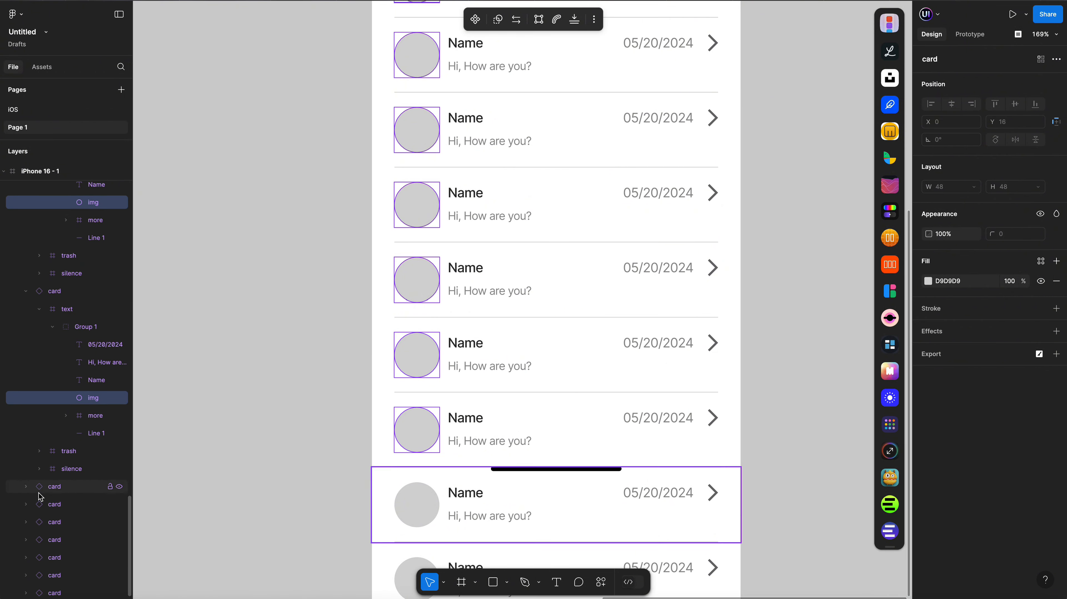
pyautogui.click(40, 505)
pyautogui.click(53, 522)
pyautogui.scroll(-3, 63, 515)
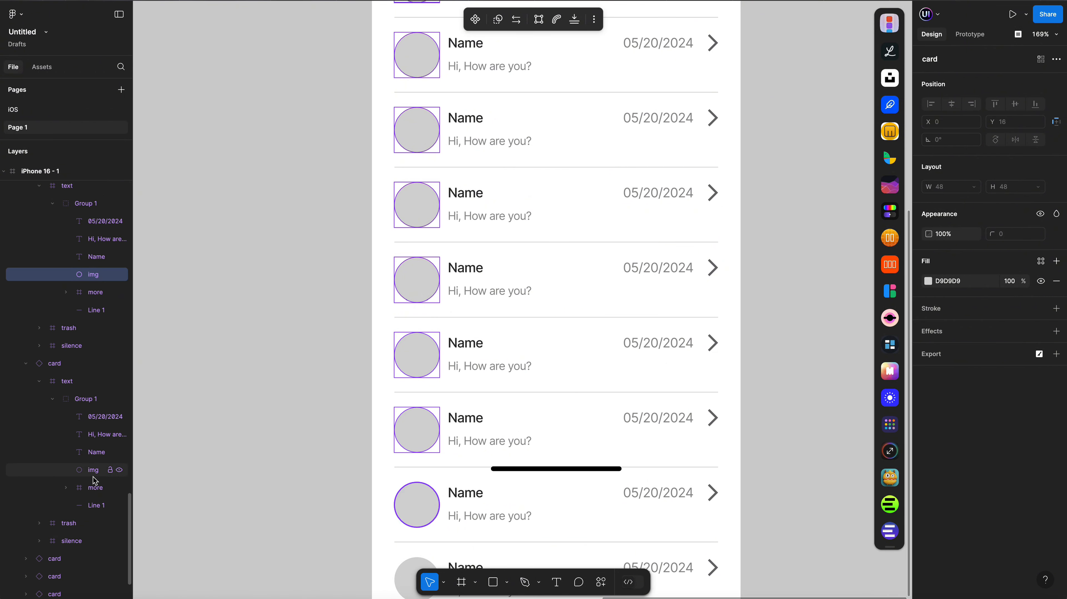
pyautogui.keyDown('shift'); pyautogui.click(95, 472); pyautogui.keyUp('shift')
pyautogui.scroll(-10, 157, 456)
pyautogui.keyDown('super'); pyautogui.click(88, 293); pyautogui.keyUp('super')
pyautogui.keyDown('super'); pyautogui.click(85, 311); pyautogui.keyUp('super')
pyautogui.keyDown('super'); pyautogui.click(76, 328); pyautogui.keyUp('super')
pyautogui.keyDown('super'); pyautogui.click(68, 347); pyautogui.keyUp('super')
pyautogui.keyDown('super'); pyautogui.click(76, 453); pyautogui.keyUp('super')
pyautogui.keyDown('super'); pyautogui.click(77, 435); pyautogui.keyUp('super')
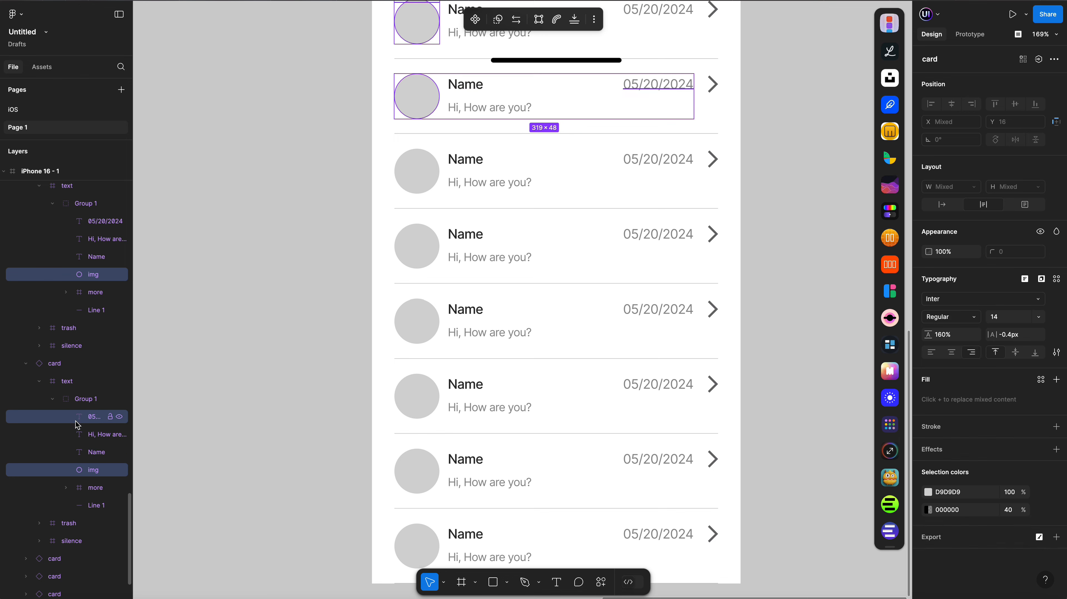
pyautogui.keyDown('super'); pyautogui.click(76, 419); pyautogui.keyUp('super')
# Expand the tenth and eleventh cards and add their img circles to the selection
pyautogui.click(26, 558)
pyautogui.click(39, 469)
pyautogui.click(53, 487)
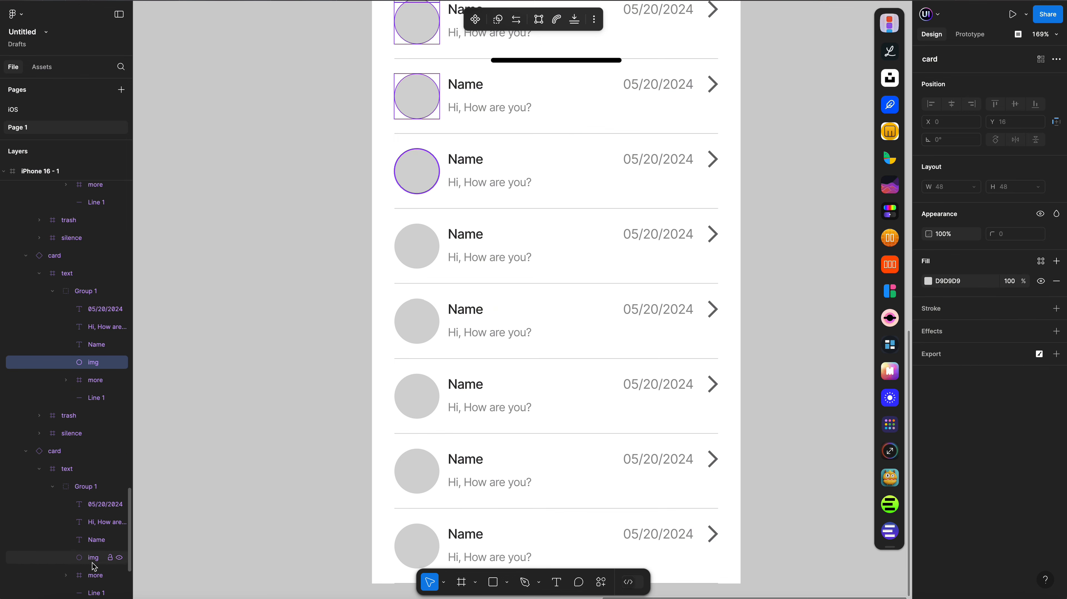
pyautogui.keyDown('super'); pyautogui.click(93, 559); pyautogui.keyUp('super')
pyautogui.scroll(-3, 84, 542)
pyautogui.click(26, 524)
pyautogui.scroll(-1, 34, 508)
pyautogui.click(40, 489)
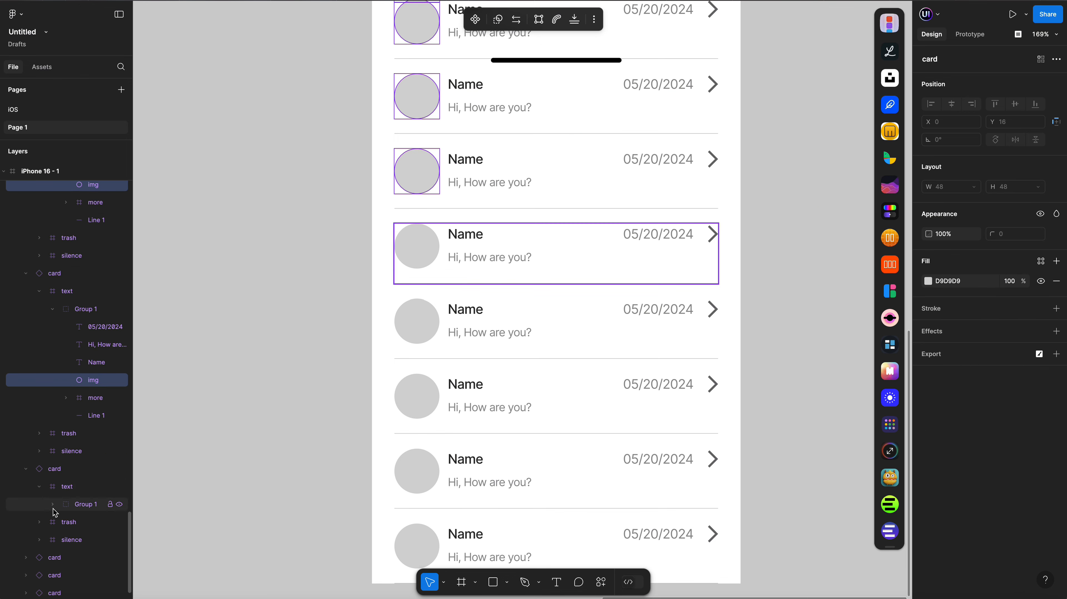
pyautogui.click(52, 506)
pyautogui.scroll(-2, 71, 502)
pyautogui.keyDown('super'); pyautogui.click(94, 488); pyautogui.keyUp('super')
# Expand the twelfth and thirteenth cards and add their img circles to the selection
pyautogui.scroll(-1, 84, 499)
pyautogui.click(26, 542)
pyautogui.scroll(-1, 29, 542)
pyautogui.click(40, 506)
pyautogui.click(52, 524)
pyautogui.scroll(-2, 69, 522)
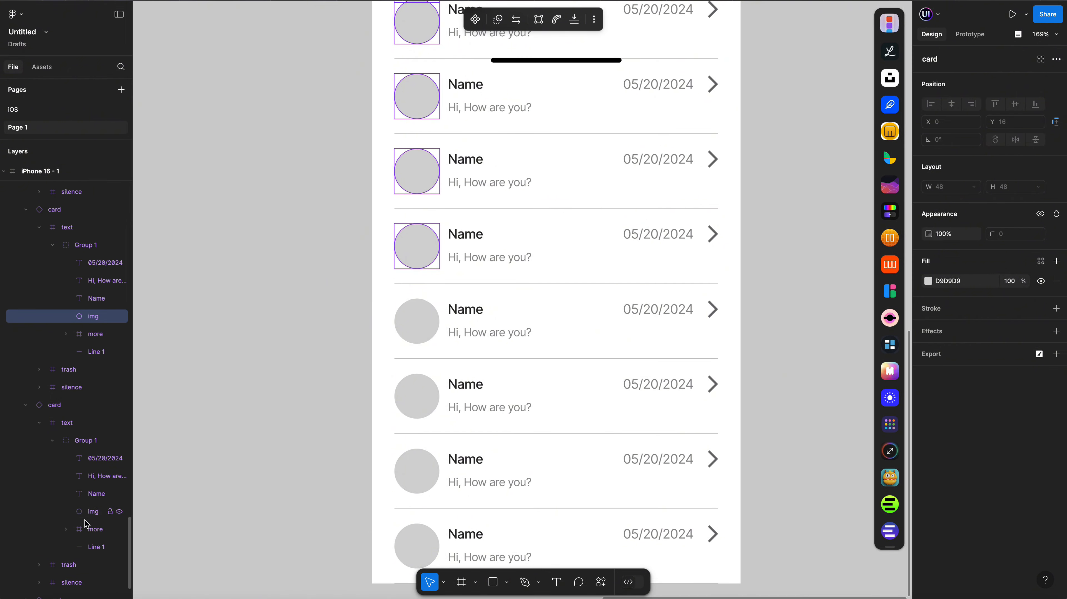
pyautogui.keyDown('super'); pyautogui.click(89, 515); pyautogui.keyUp('super')
pyautogui.scroll(-1, 79, 521)
pyautogui.click(26, 560)
pyautogui.scroll(-1, 31, 554)
pyautogui.click(40, 523)
pyautogui.scroll(-1, 44, 524)
pyautogui.click(53, 523)
pyautogui.scroll(-2, 69, 525)
pyautogui.keyDown('super'); pyautogui.click(91, 530); pyautogui.keyUp('super')
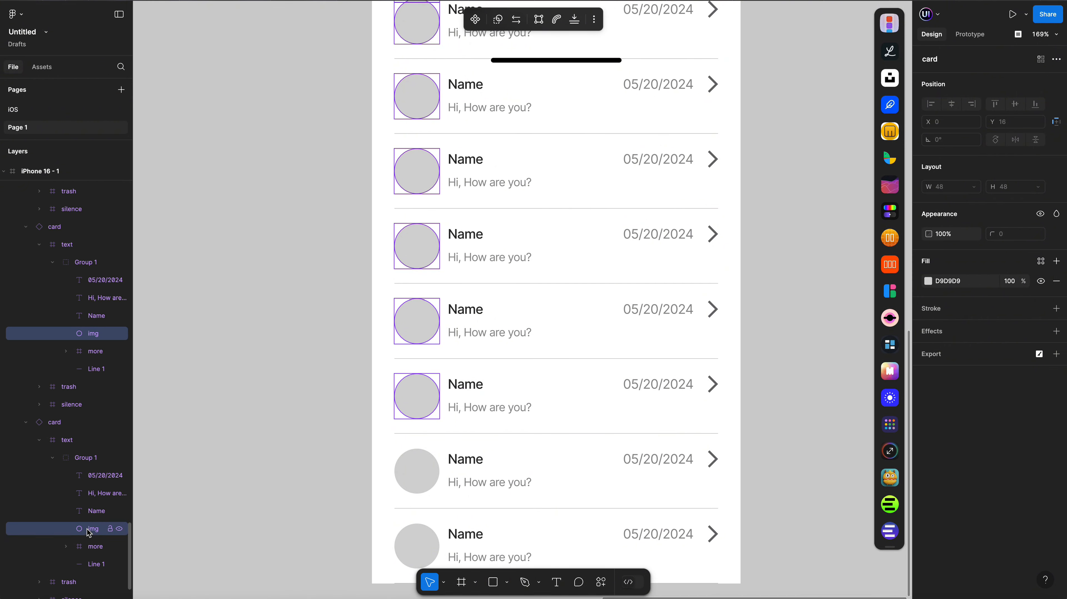
# Expand the last two cards in the list and add their img circles to the selection
pyautogui.scroll(-1, 75, 538)
pyautogui.click(26, 576)
pyautogui.scroll(-1, 32, 566)
pyautogui.click(39, 540)
pyautogui.scroll(-1, 42, 543)
pyautogui.click(53, 541)
pyautogui.scroll(-3, 75, 525)
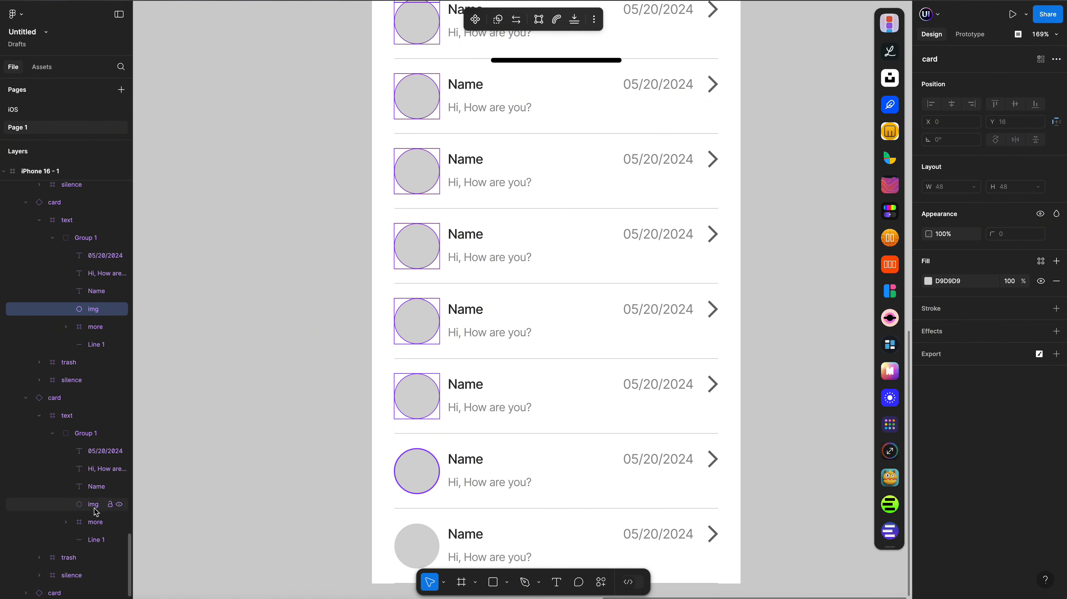
pyautogui.click(26, 594)
pyautogui.scroll(-1, 31, 579)
pyautogui.click(40, 558)
pyautogui.scroll(-1, 46, 559)
pyautogui.click(52, 559)
pyautogui.scroll(-2, 76, 546)
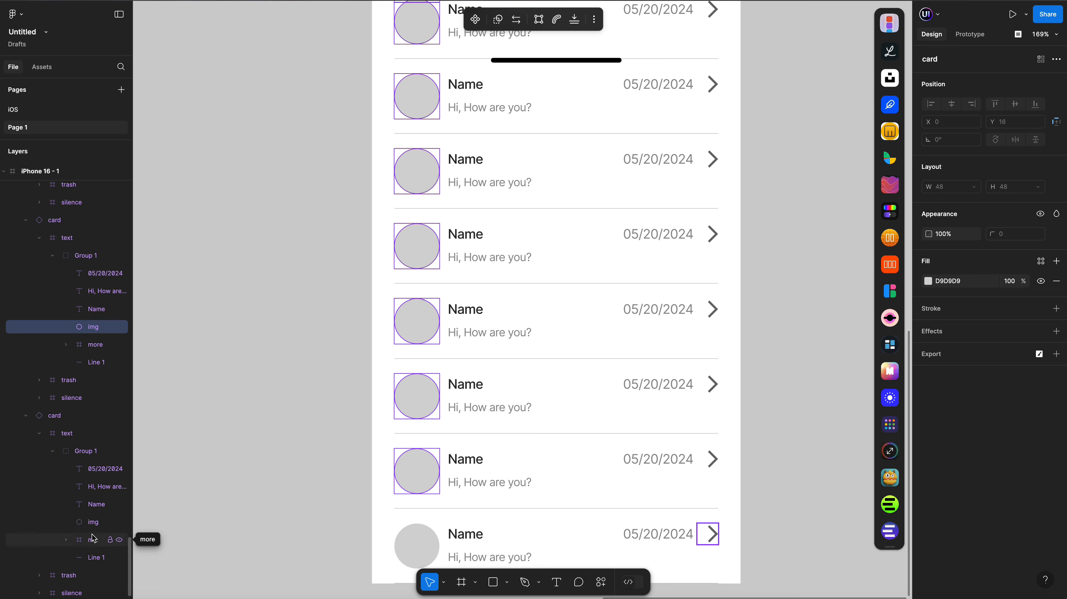
pyautogui.keyDown('super'); pyautogui.click(91, 524); pyautogui.keyUp('super')
# Fill all the selected img circles with random photos using the User Profile | Avatar plugin
pyautogui.scroll(-3, 619, 432)
pyautogui.scroll(-4, 619, 435)
pyautogui.scroll(3, 619, 436)
pyautogui.click(600, 582)
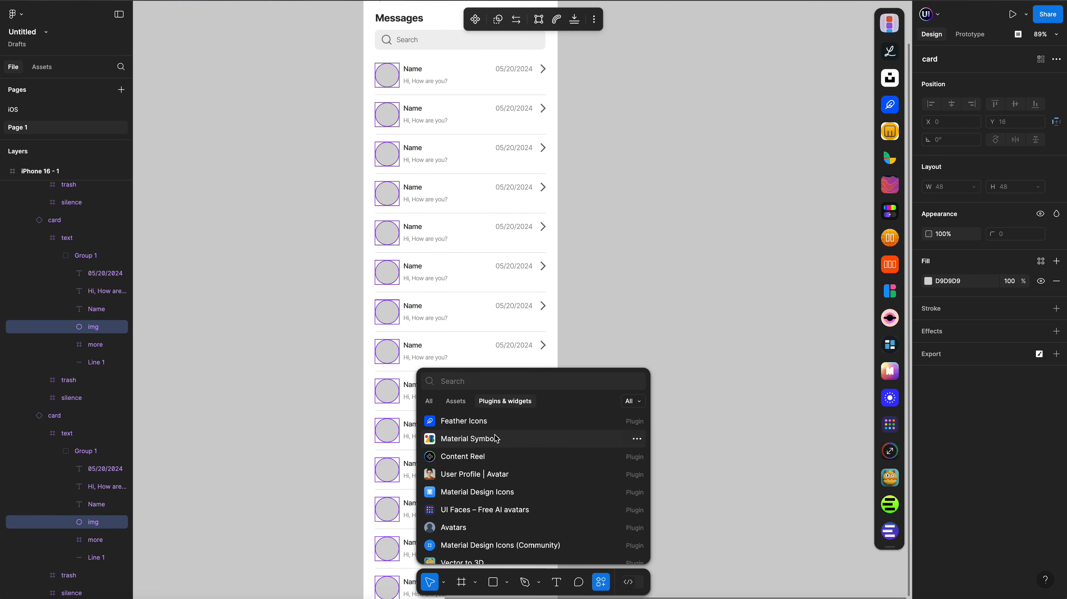
pyautogui.click(489, 475)
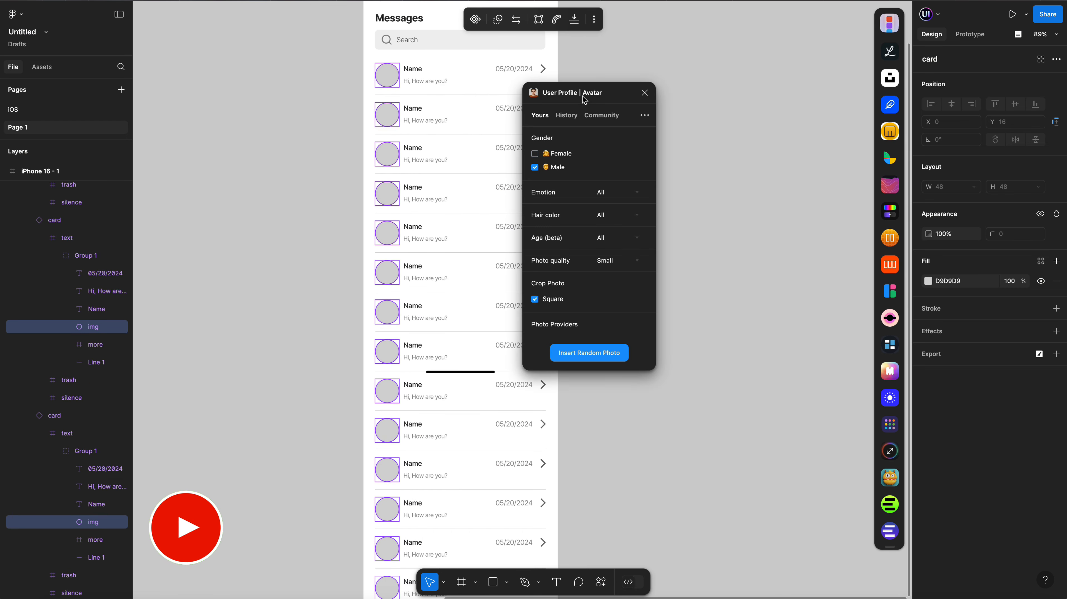
pyautogui.click(641, 345)
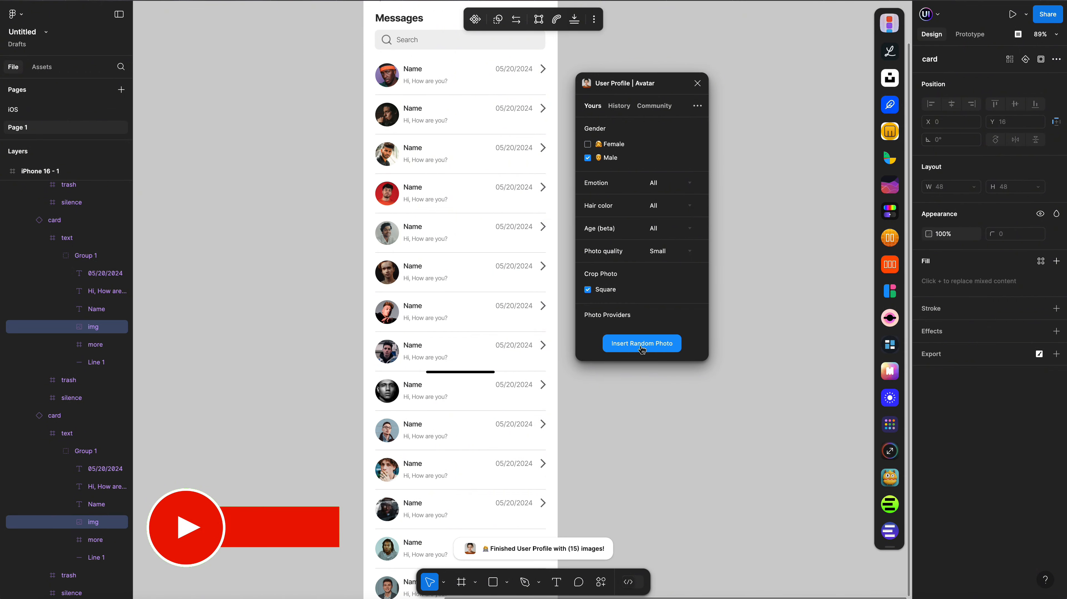
# Close the avatar plugin and select the Name text layer in the first message card
pyautogui.click(697, 83)
pyautogui.scroll(7, 91, 245)
pyautogui.scroll(20, 90, 242)
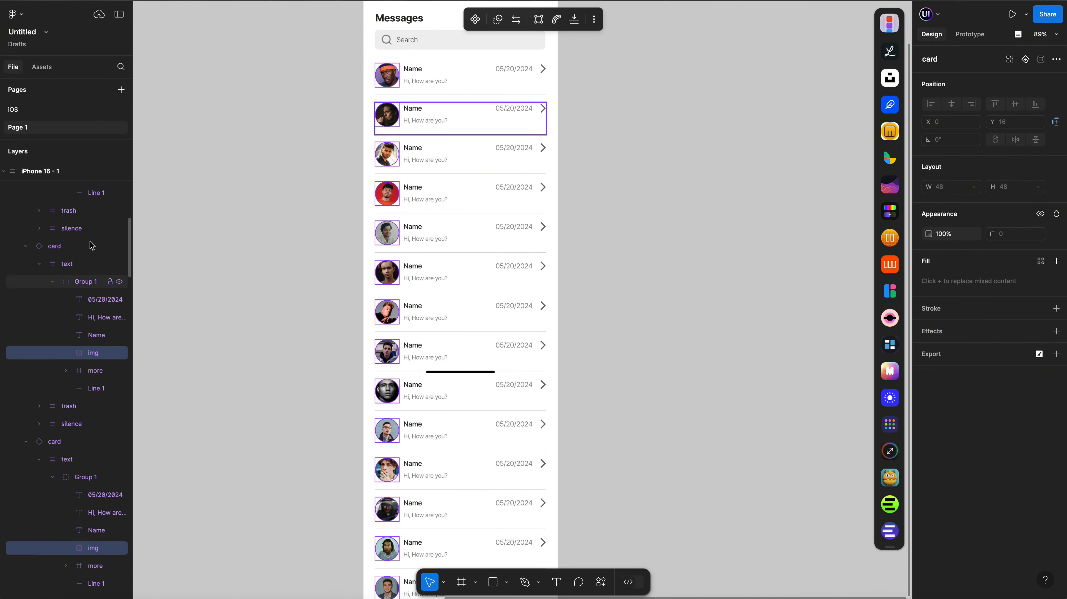
pyautogui.click(92, 405)
pyautogui.scroll(-4, 91, 412)
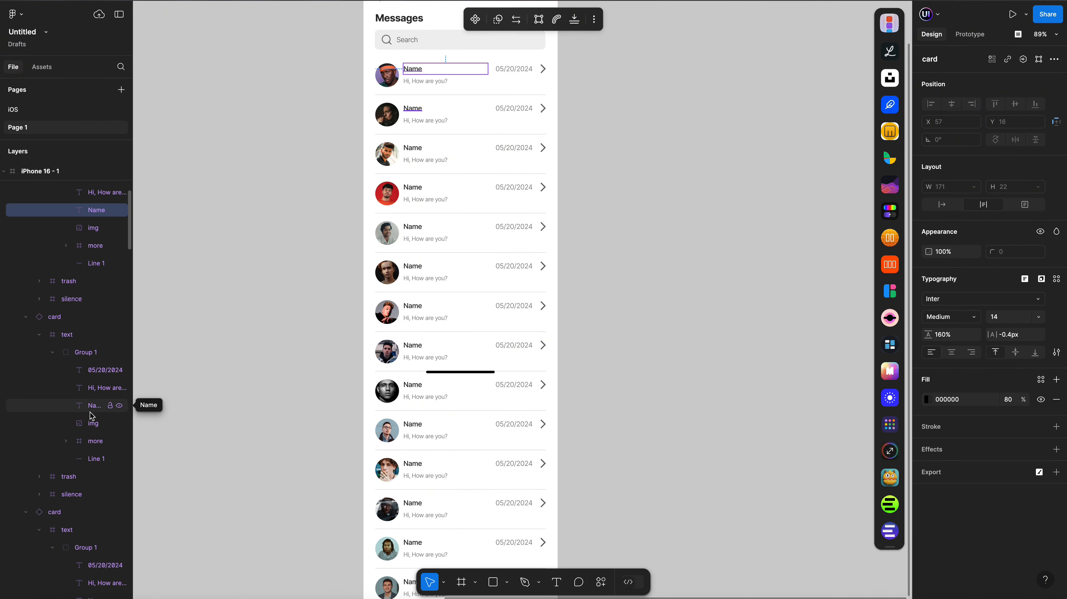
pyautogui.keyDown('super'); pyautogui.click(411, 151); pyautogui.keyUp('super')
pyautogui.click(64, 196)
pyautogui.scroll(5, 63, 226)
pyautogui.click(79, 236)
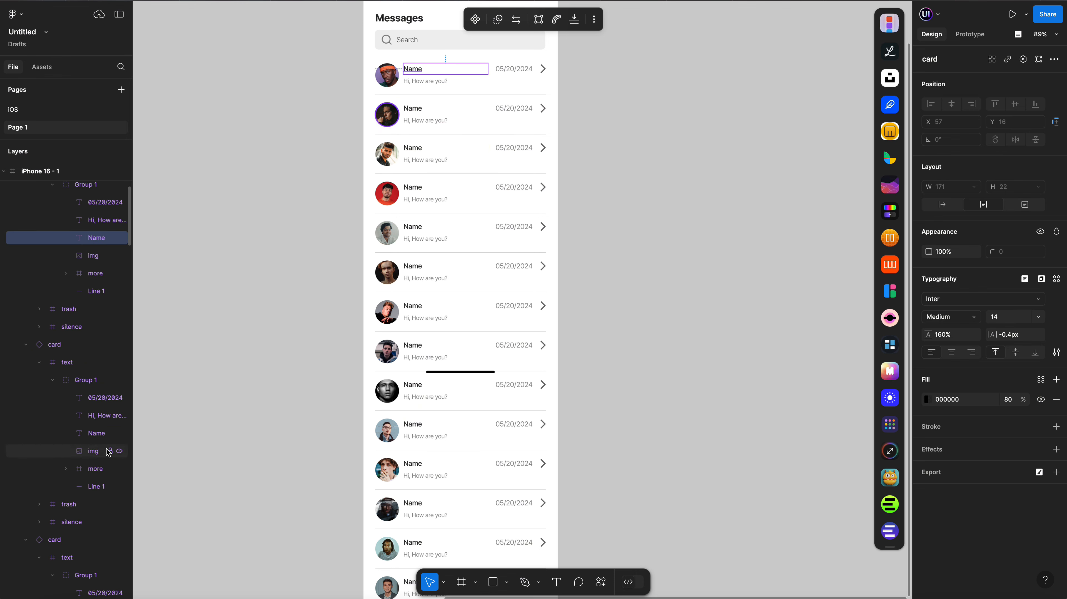
# Add the Name text layers of the second through sixth cards to the selection
pyautogui.keyDown('super'); pyautogui.click(87, 435); pyautogui.keyUp('super')
pyautogui.scroll(-4, 75, 440)
pyautogui.keyDown('super'); pyautogui.click(93, 443); pyautogui.keyUp('super')
pyautogui.scroll(-4, 82, 461)
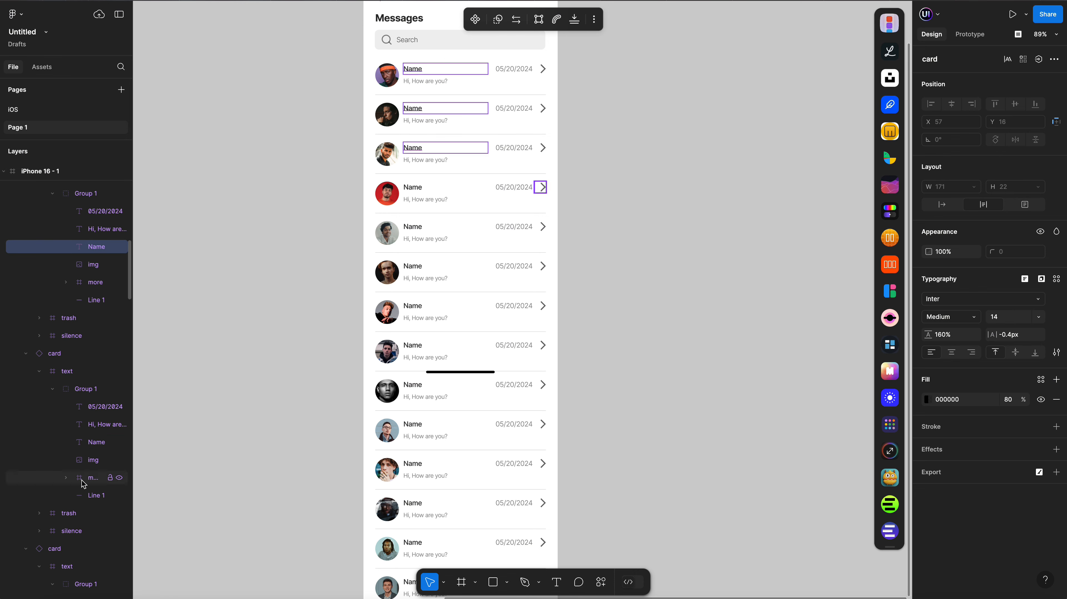
pyautogui.scroll(-10, 96, 503)
pyautogui.keyDown('super'); pyautogui.click(90, 390); pyautogui.keyUp('super')
pyautogui.scroll(-4, 88, 391)
pyautogui.keyDown('super'); pyautogui.click(90, 475); pyautogui.keyUp('super')
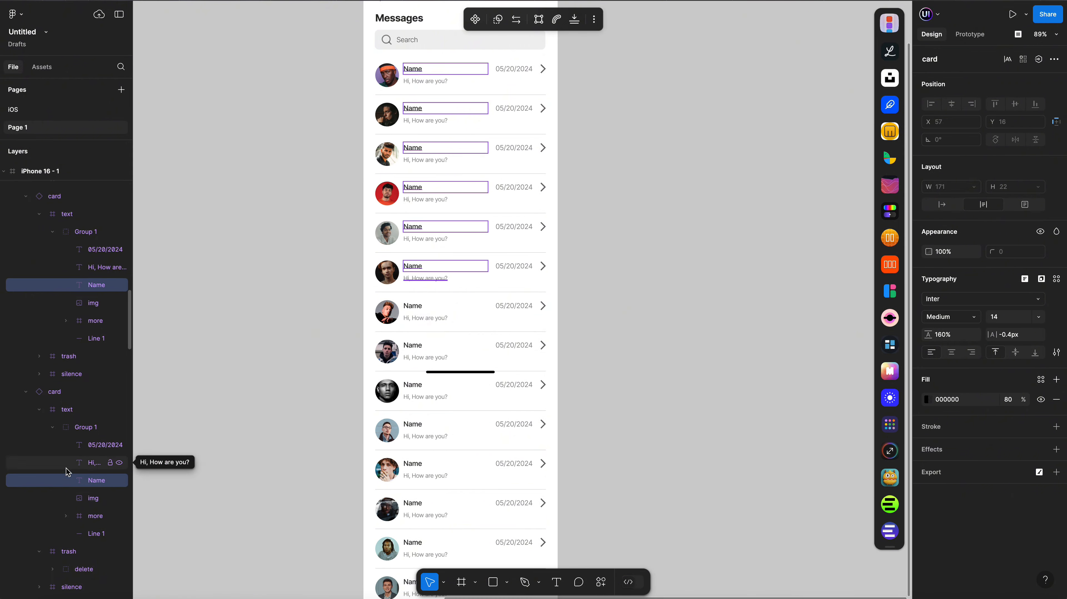
# Add the Name text layers of the seventh through tenth cards to the selection
pyautogui.scroll(-5, 87, 475)
pyautogui.keyDown('super'); pyautogui.click(82, 553); pyautogui.keyUp('super')
pyautogui.scroll(-4, 86, 441)
pyautogui.scroll(-4, 97, 511)
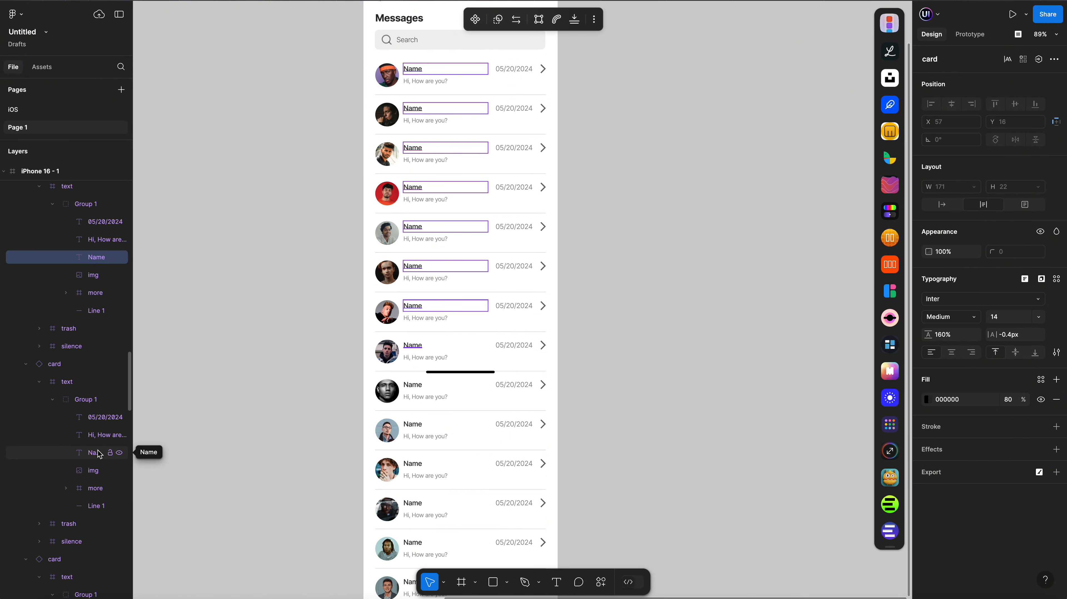
pyautogui.keyDown('super'); pyautogui.click(97, 454); pyautogui.keyUp('super')
pyautogui.scroll(-2, 97, 456)
pyautogui.keyDown('super'); pyautogui.click(90, 557); pyautogui.keyUp('super')
pyautogui.scroll(-5, 90, 555)
pyautogui.keyDown('super'); pyautogui.click(93, 557); pyautogui.keyUp('super')
pyautogui.scroll(-1, 93, 558)
pyautogui.scroll(-3, 93, 558)
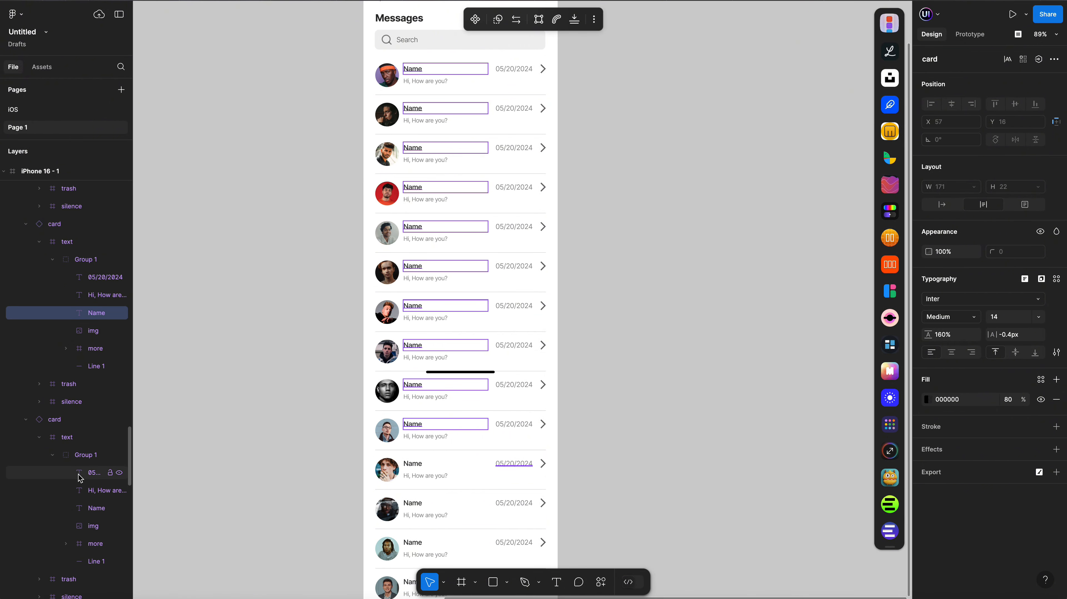
# Add the Name text layers of the last five cards to the selection
pyautogui.keyDown('super'); pyautogui.click(90, 508); pyautogui.keyUp('super')
pyautogui.scroll(-5, 91, 525)
pyautogui.keyDown('super'); pyautogui.click(95, 565); pyautogui.keyUp('super')
pyautogui.scroll(-6, 93, 562)
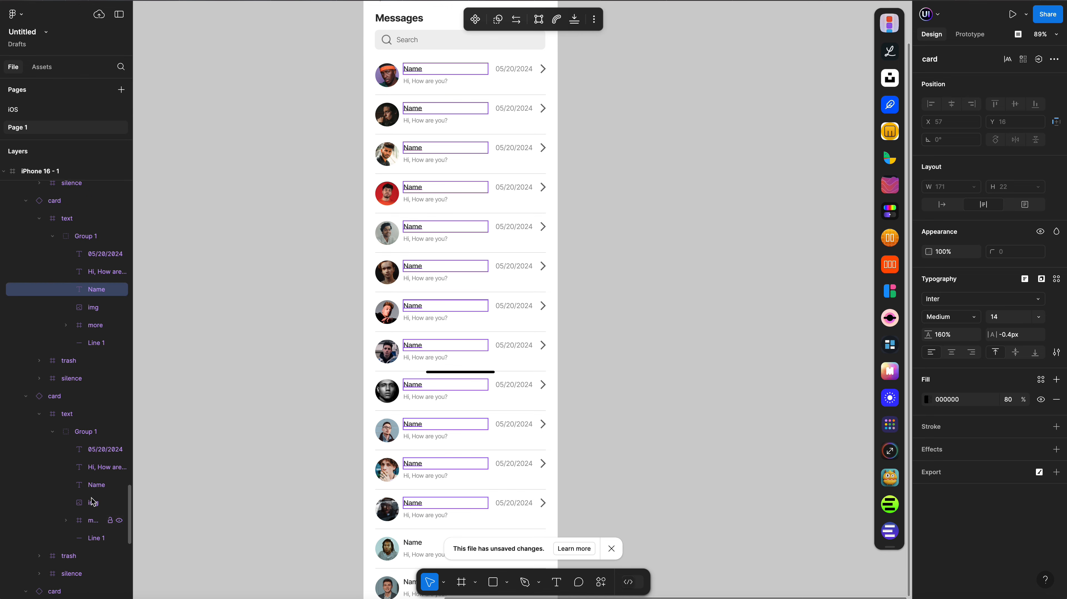
pyautogui.keyDown('super'); pyautogui.click(93, 488); pyautogui.keyUp('super')
pyautogui.scroll(-3, 93, 502)
pyautogui.keyDown('super'); pyautogui.click(93, 565); pyautogui.keyUp('super')
pyautogui.scroll(-6, 92, 562)
pyautogui.keyDown('super'); pyautogui.click(96, 506); pyautogui.keyUp('super')
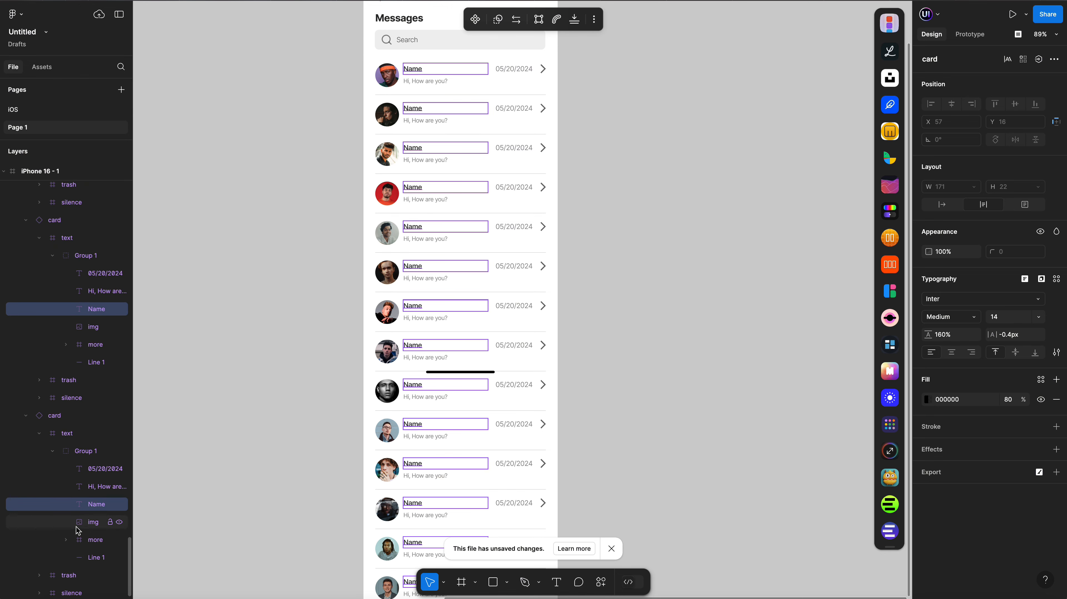
pyautogui.scroll(-2, 482, 471)
# Fill all selected Name layers with random full names from Content Reel's Full Name (first last) set and close the plugin
pyautogui.click(600, 583)
pyautogui.click(508, 404)
pyautogui.click(506, 482)
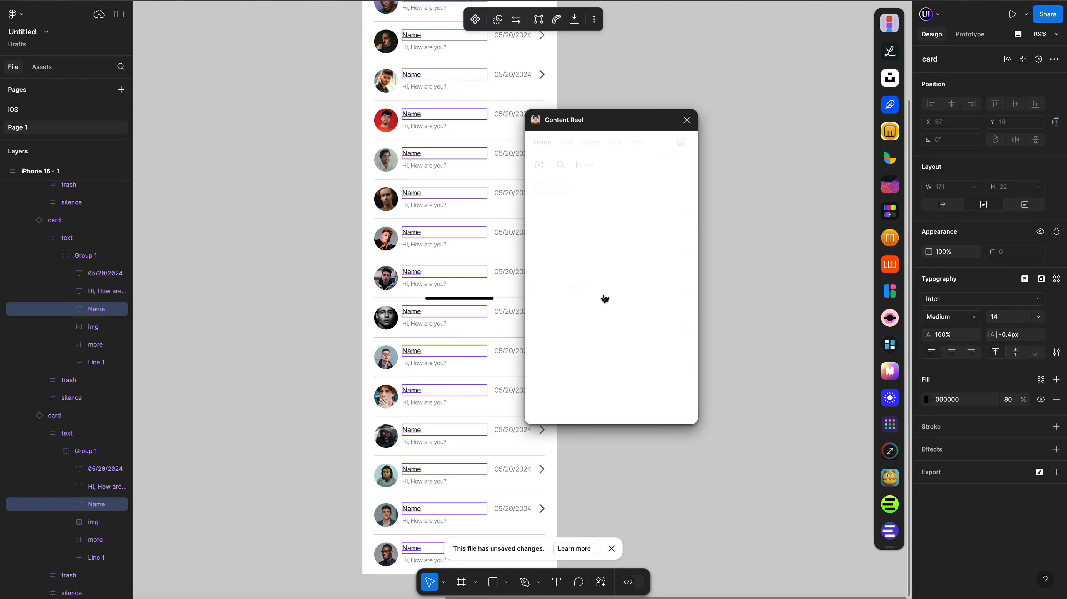
pyautogui.moveTo(629, 121); pyautogui.dragTo(673, 111)
pyautogui.click(667, 211)
pyautogui.click(711, 396)
pyautogui.click(612, 549)
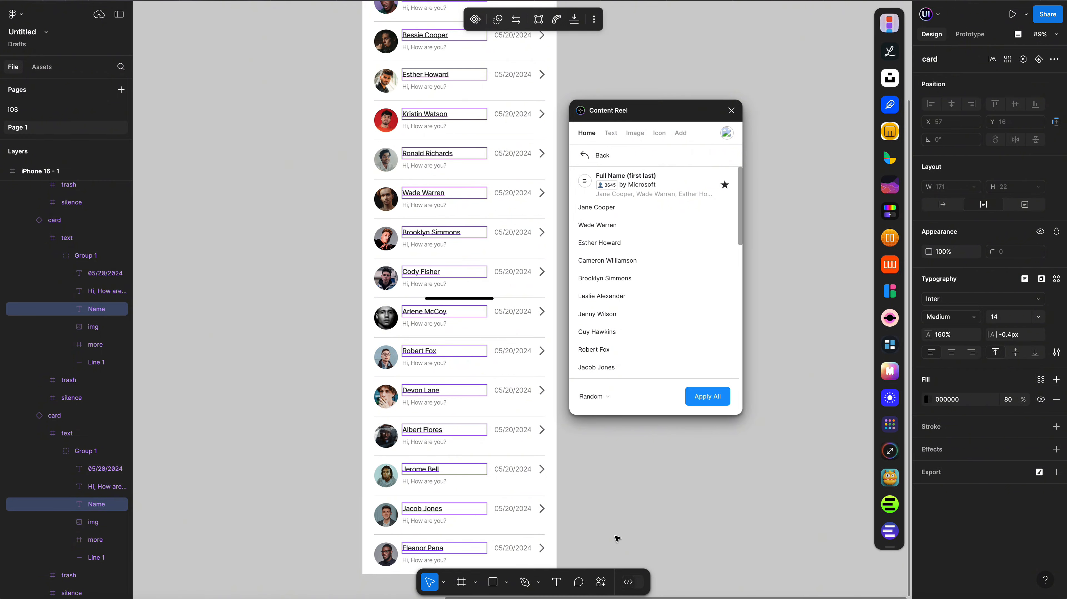
pyautogui.click(731, 111)
# Duplicate the iPhone 16 - 1 frame beside the original and place the copy below it in the layer order
pyautogui.click(40, 172)
pyautogui.click(5, 172)
pyautogui.scroll(-3, 631, 222)
pyautogui.scroll(4, 630, 223)
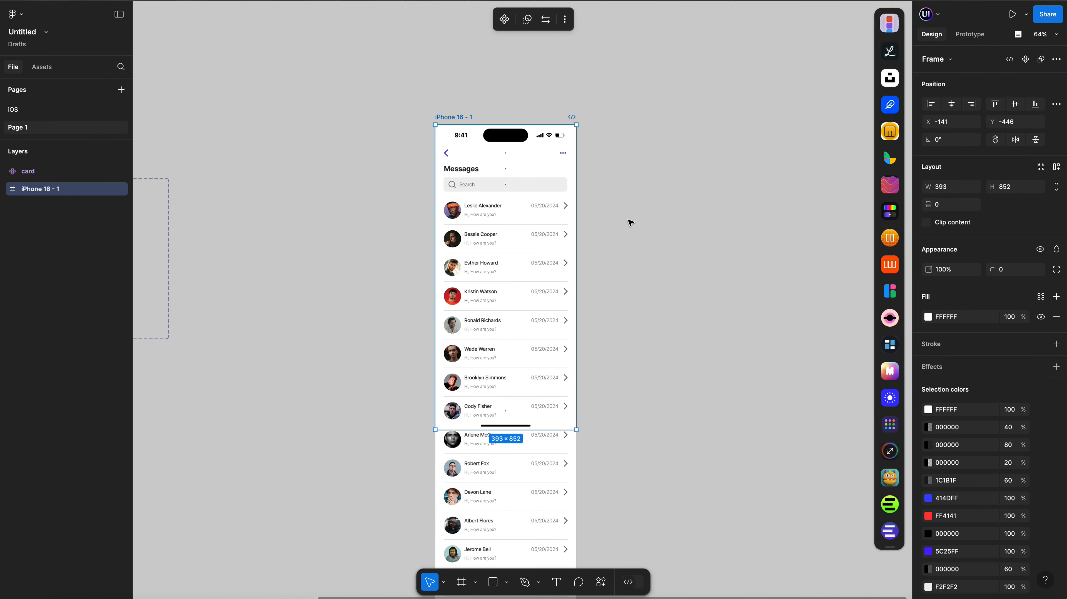
pyautogui.scroll(5, 566, 219)
pyautogui.press('super+c')
pyautogui.press('super+v')
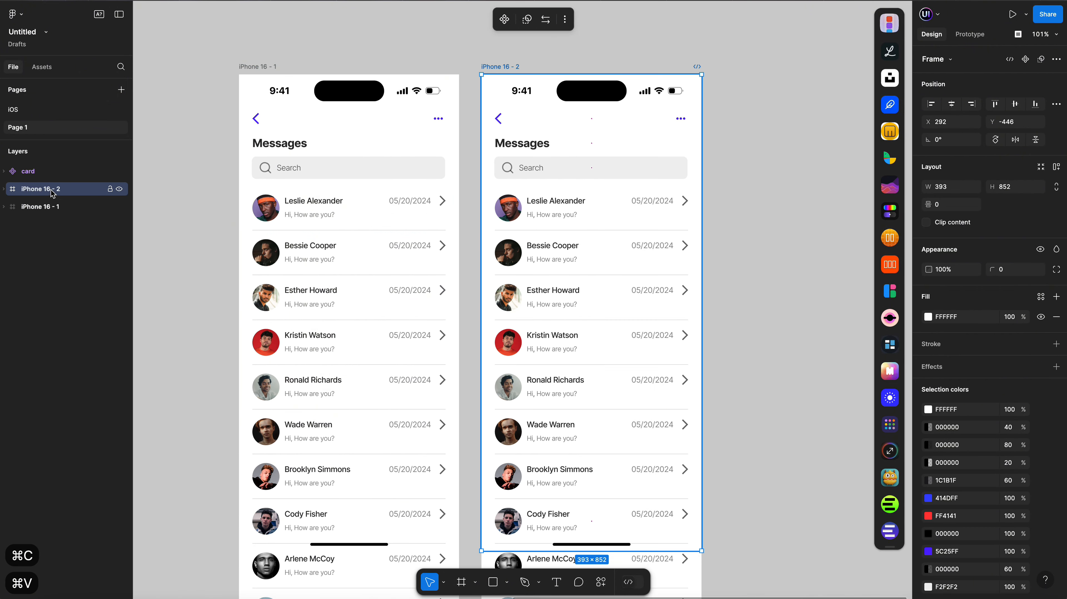
pyautogui.moveTo(53, 194); pyautogui.dragTo(52, 213)
# Add a black 000000 stroke to only the bottom side of the back bar in iPhone 16 - 2
pyautogui.click(860, 204)
pyautogui.click(588, 145)
pyautogui.click(547, 170)
pyautogui.click(581, 123)
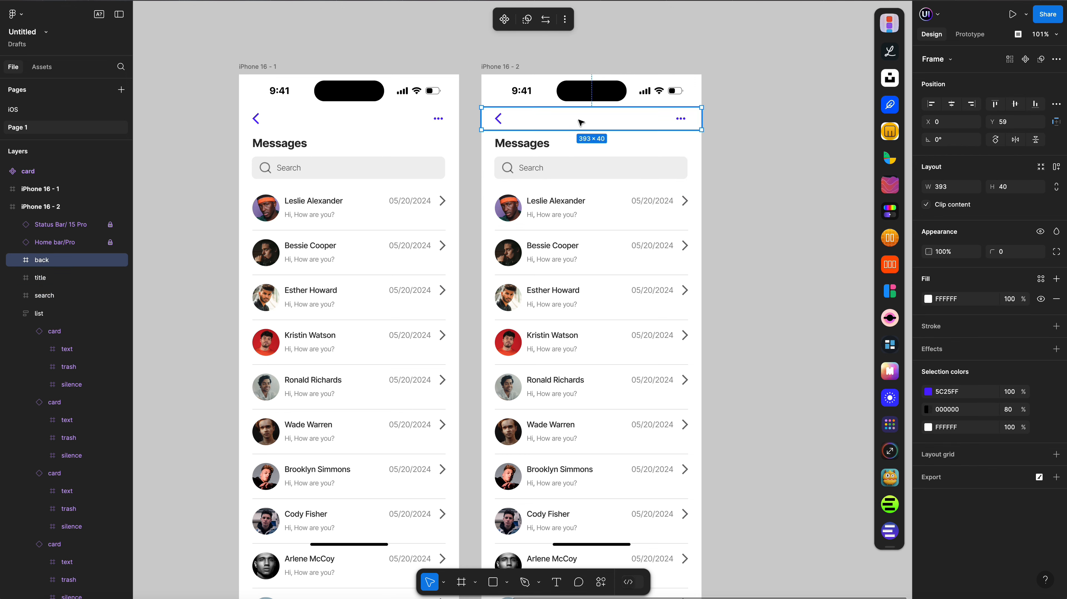
pyautogui.click(1057, 326)
pyautogui.click(1056, 364)
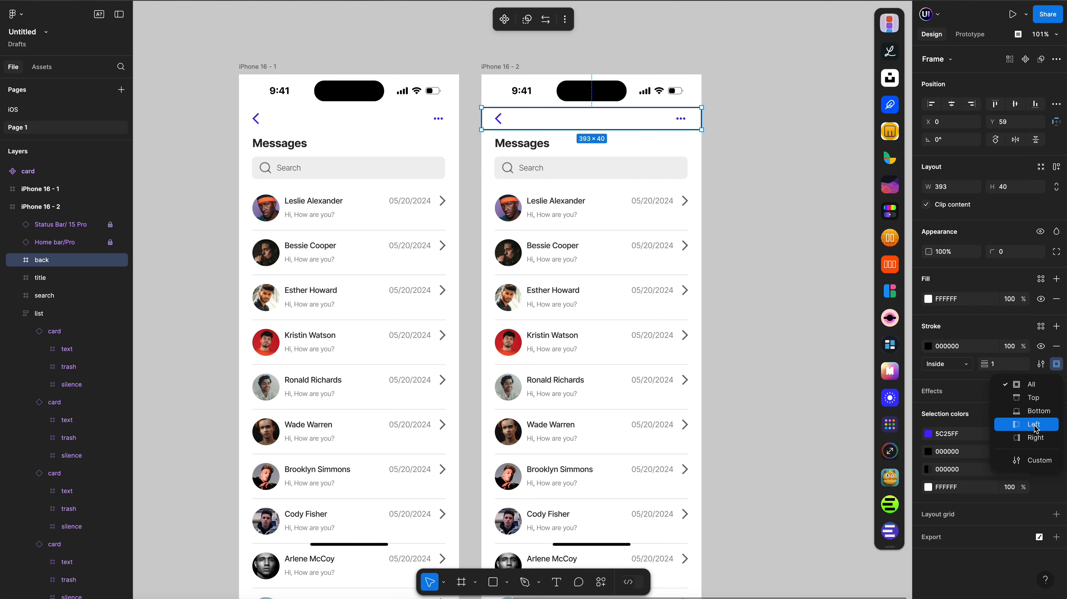
pyautogui.click(1041, 412)
# Set the back bar's bottom stroke weight to 0.5 and lower its opacity
pyautogui.click(999, 365)
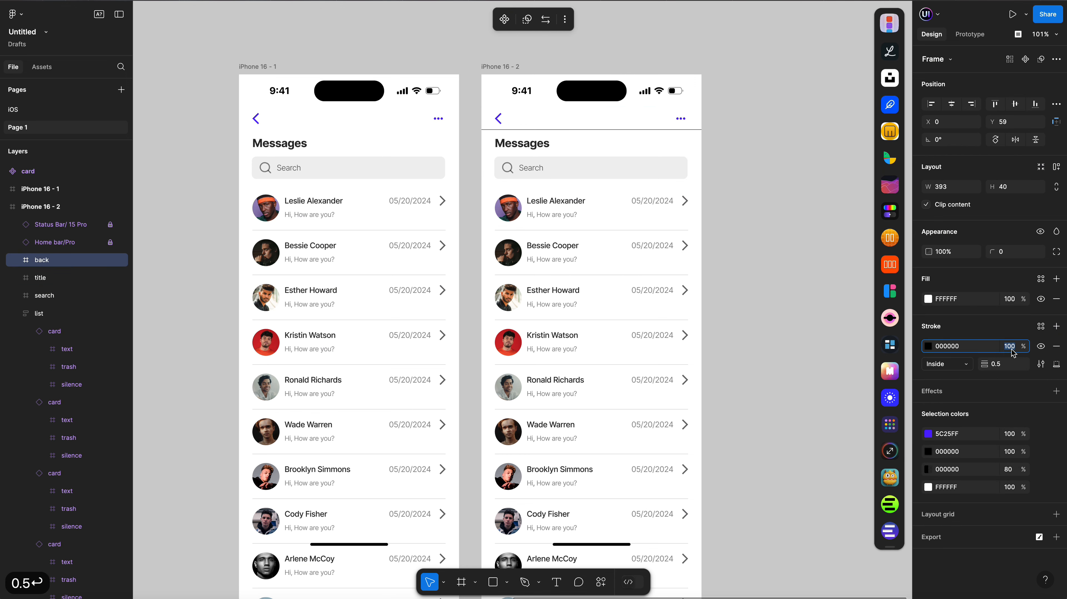
pyautogui.press('Tab')
pyautogui.press('Tab')
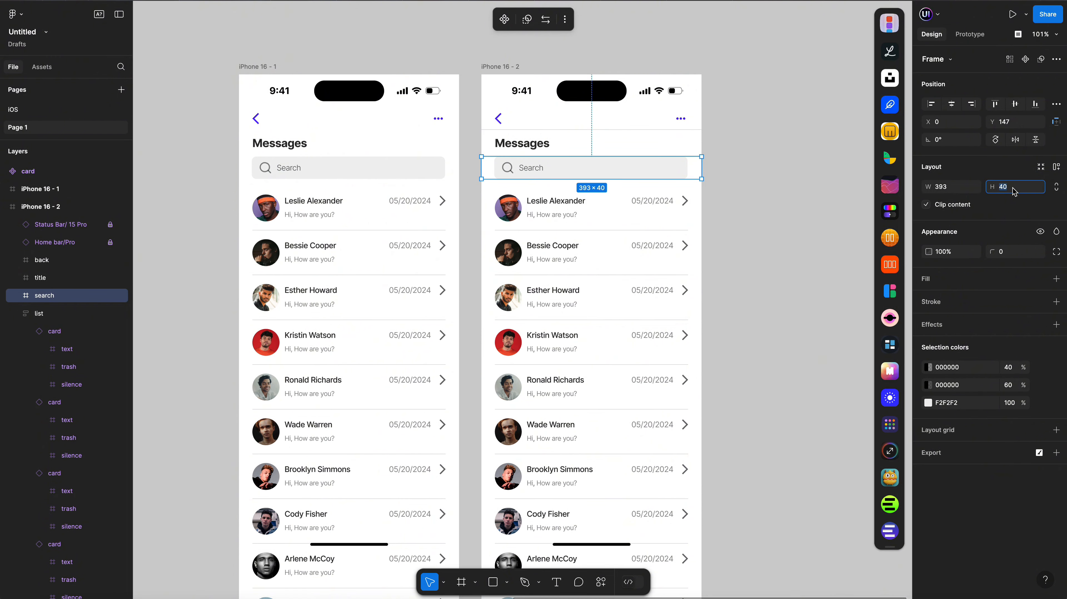
# Collapse the search frame in iPhone 16 - 2 to 0 height with 0% opacity and move the list up to Y 147
pyautogui.press('Return')
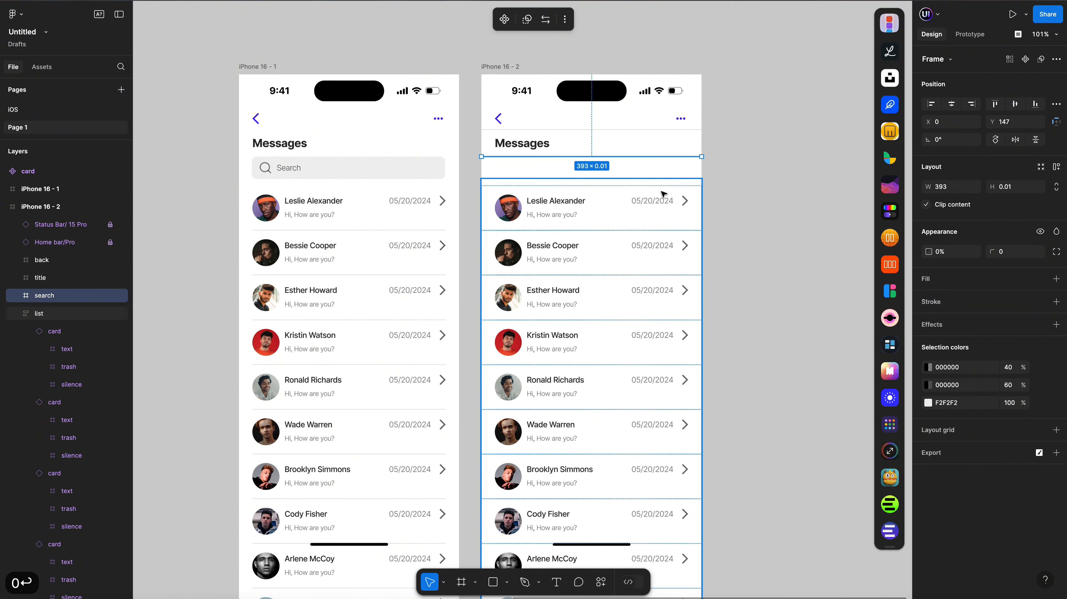
pyautogui.keyDown('shift'); pyautogui.click(41, 277); pyautogui.keyUp('shift')
pyautogui.click(47, 319)
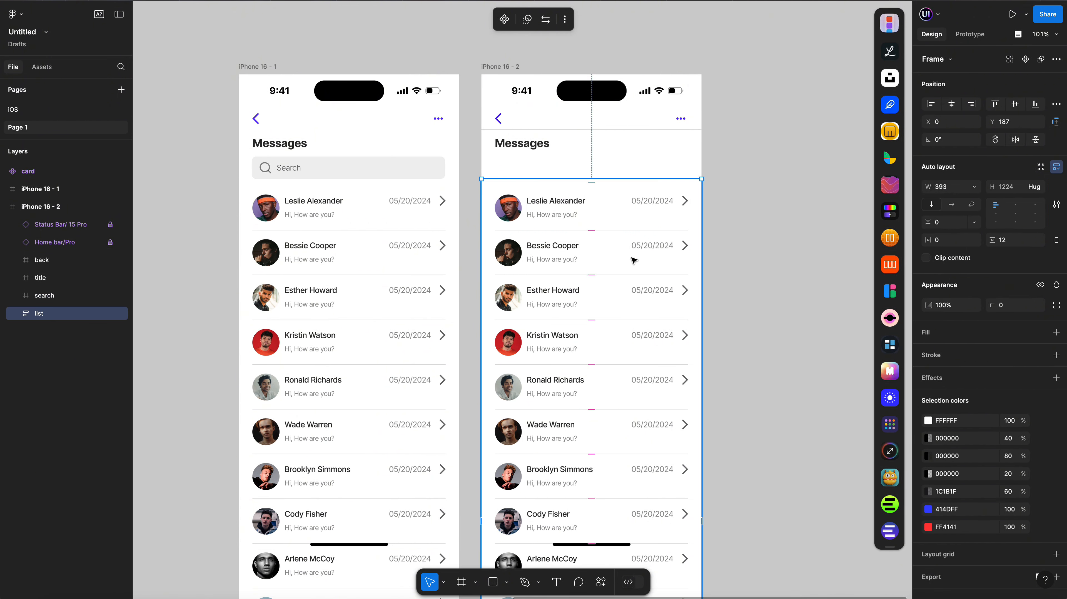
pyautogui.hotkey('shift', 'Up')
pyautogui.hotkey('shift', 'Up')
pyautogui.hotkey('shift', 'Up')
pyautogui.hotkey('shift', 'Up')
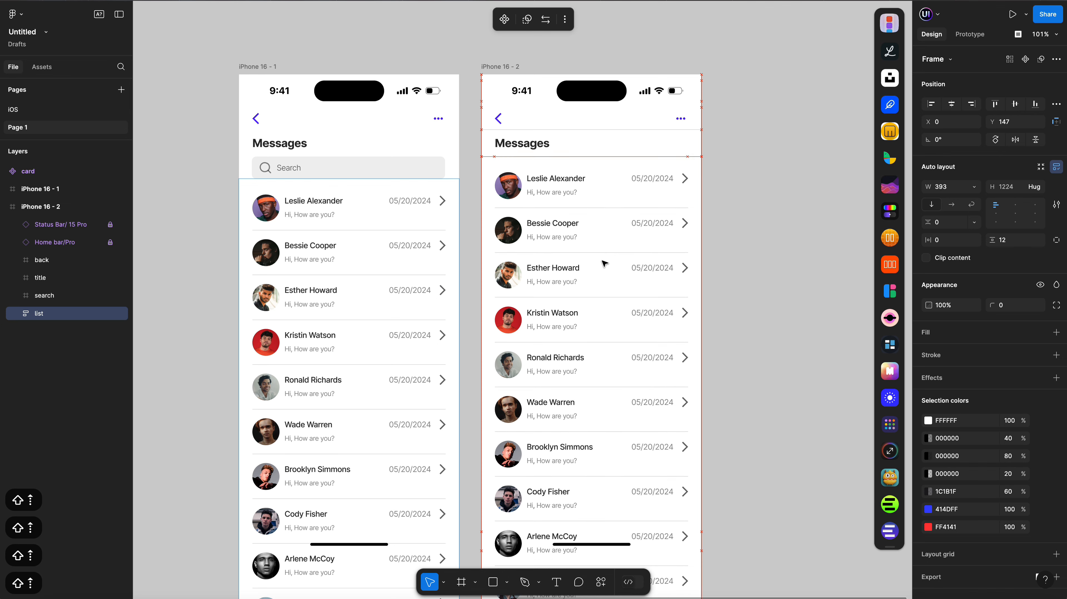
# Move the title, search and list frames in iPhone 16 - 2 up together until the list sits at Y 107
pyautogui.click(509, 139)
pyautogui.keyDown('shift'); pyautogui.click(521, 185); pyautogui.keyUp('shift')
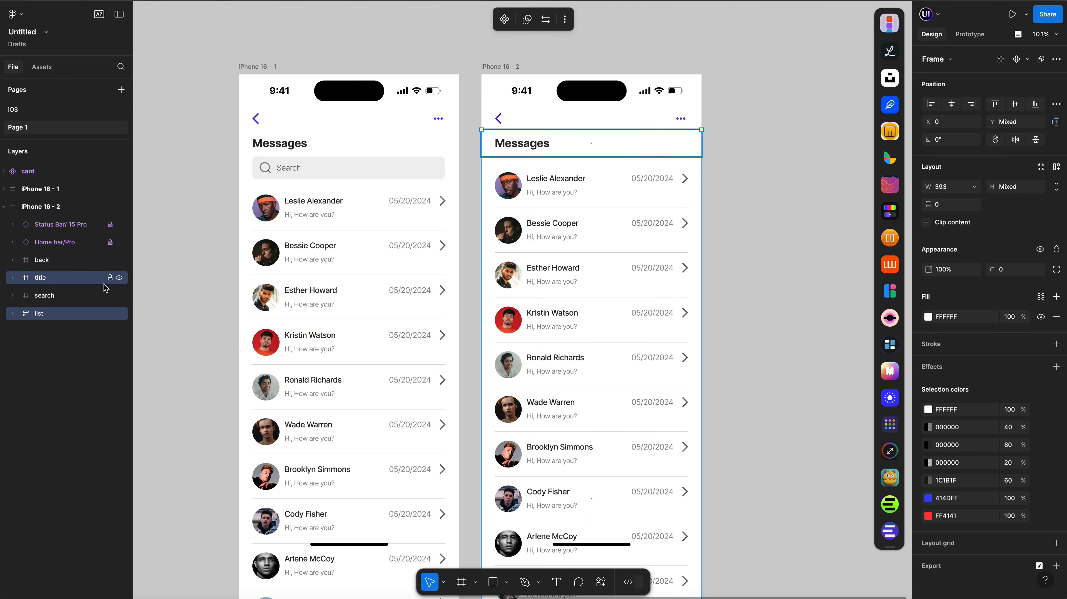
pyautogui.keyDown('shift'); pyautogui.click(55, 295); pyautogui.keyUp('shift')
pyautogui.hotkey('shift', 'Up')
pyautogui.hotkey('shift', 'Up')
pyautogui.hotkey('shift', 'Up')
pyautogui.hotkey('shift', 'Up')
pyautogui.hotkey('shift', 'Up')
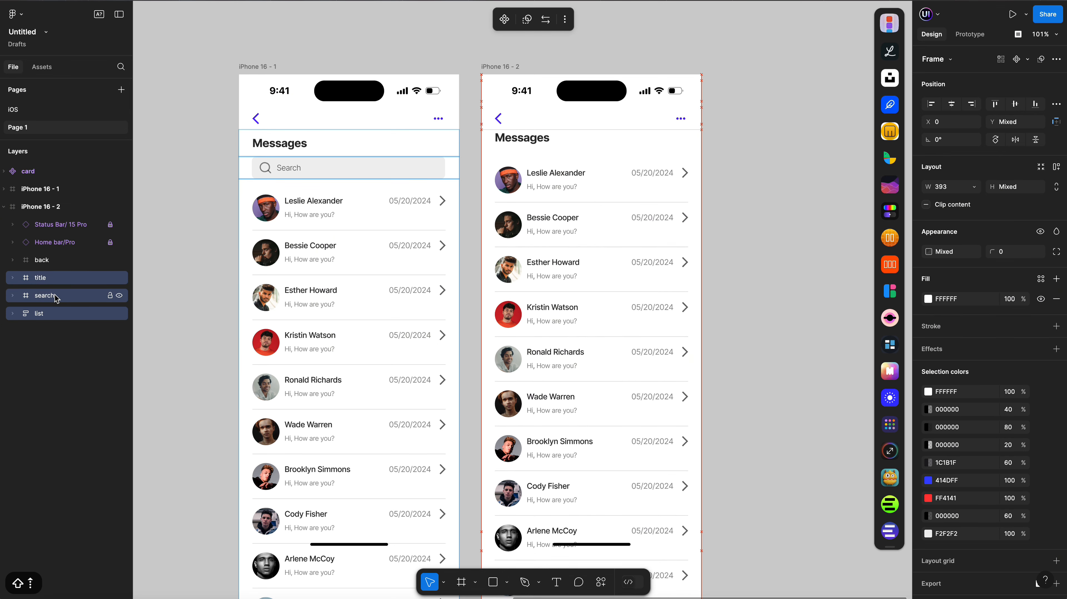
pyautogui.hotkey('shift', 'Up')
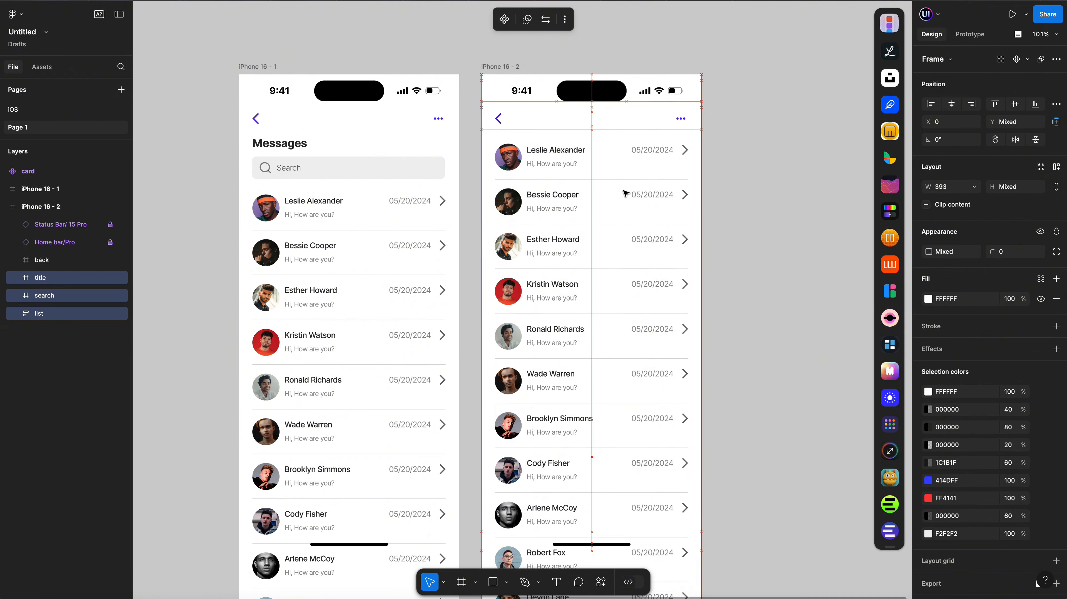
pyautogui.hotkey('shift', 'Down')
pyautogui.click(630, 159)
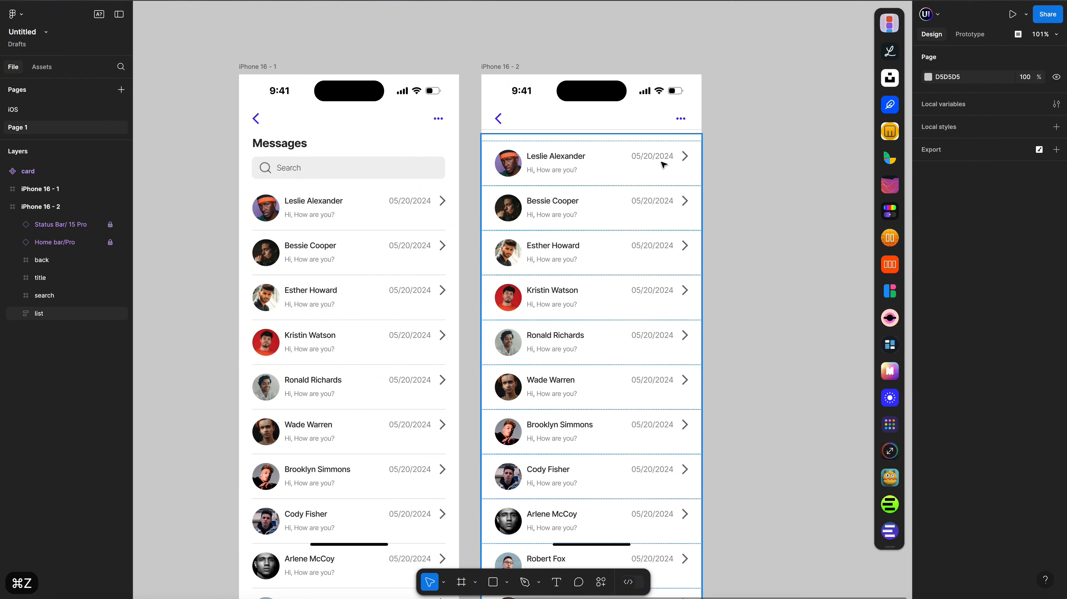
# Nudge the title, search and list frames up together until the list meets the back bar's bottom line at Y 99
pyautogui.scroll(10, 600, 188)
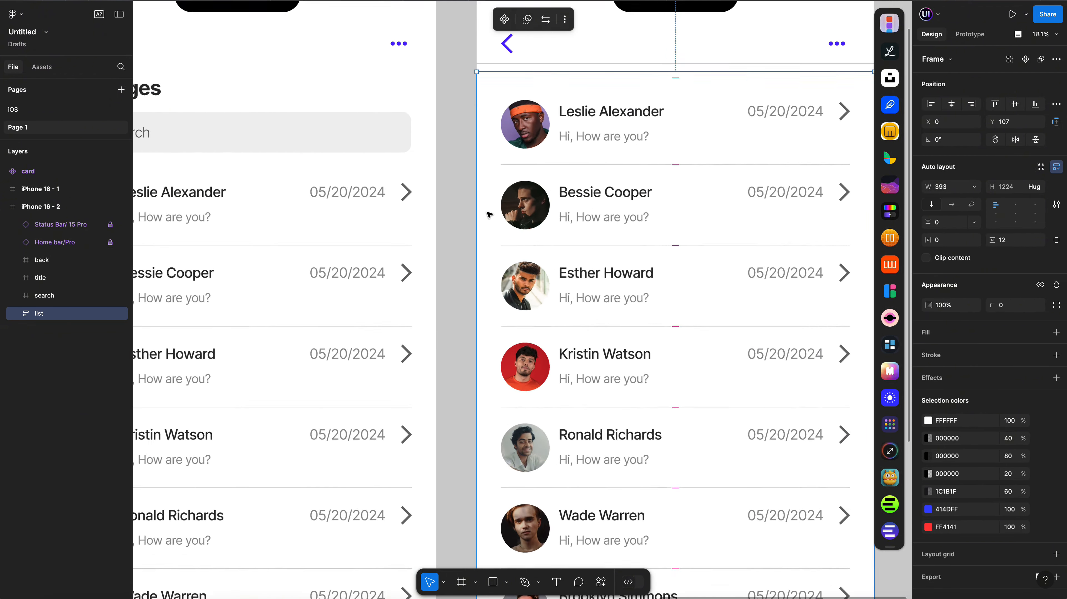
pyautogui.scroll(-1, 601, 188)
pyautogui.keyDown('shift'); pyautogui.click(60, 279); pyautogui.keyUp('shift')
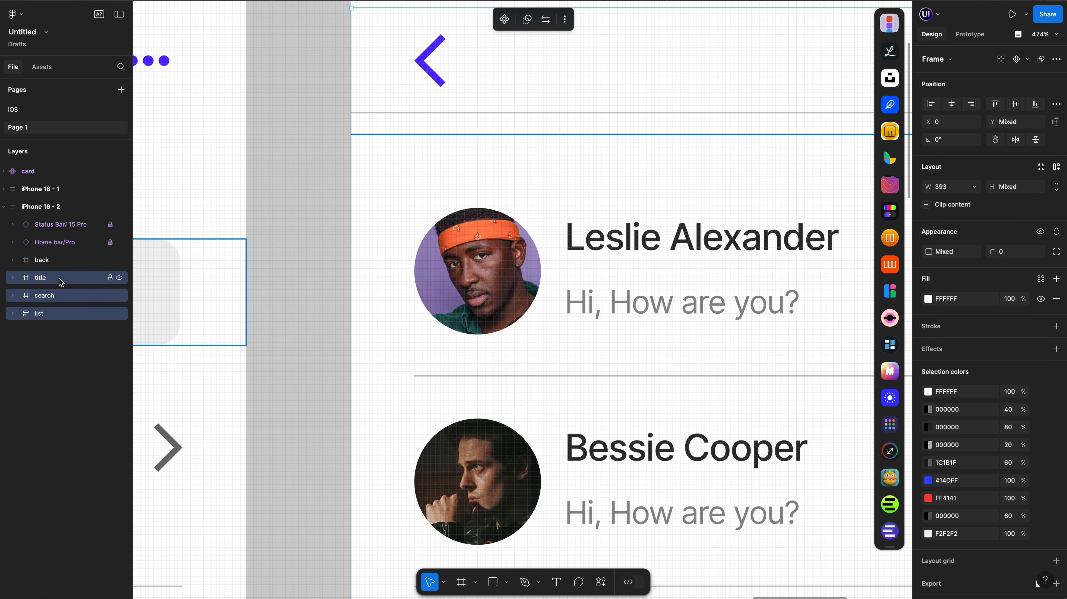
pyautogui.press('Up')
pyautogui.press('Up')
pyautogui.press('Up')
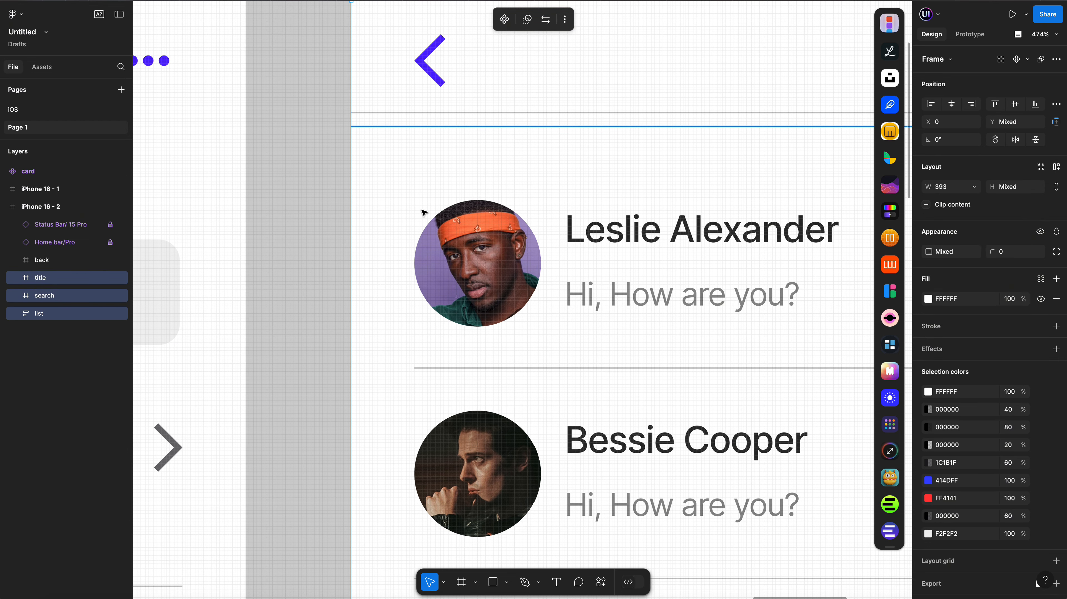
pyautogui.press('Up')
pyautogui.press('Up')
pyautogui.press('Up')
pyautogui.press('Up')
pyautogui.press('Up')
pyautogui.press('Up')
pyautogui.press('Up')
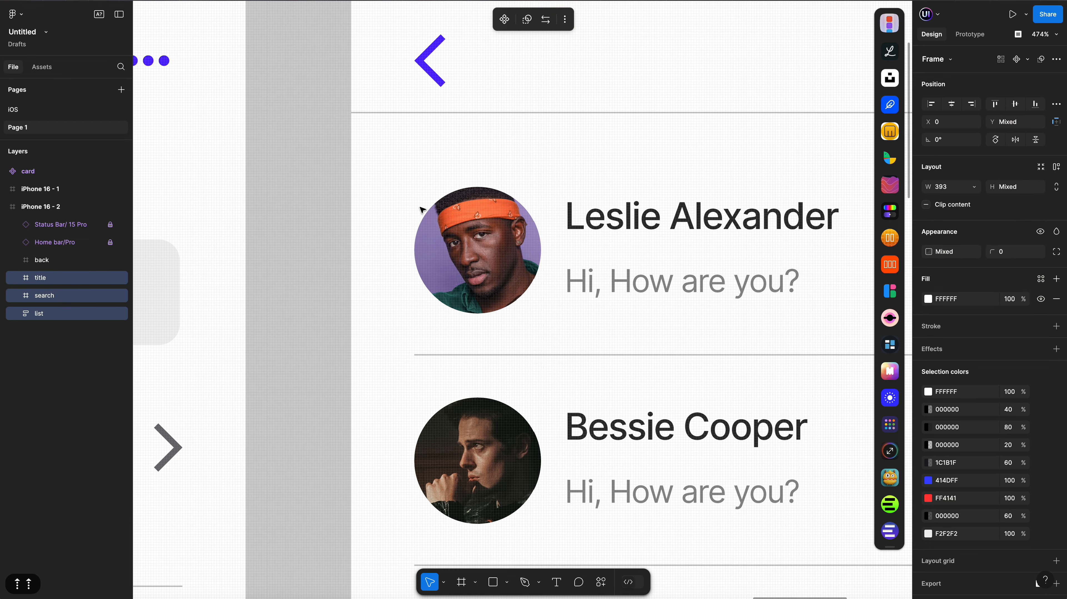
pyautogui.scroll(-10, 625, 214)
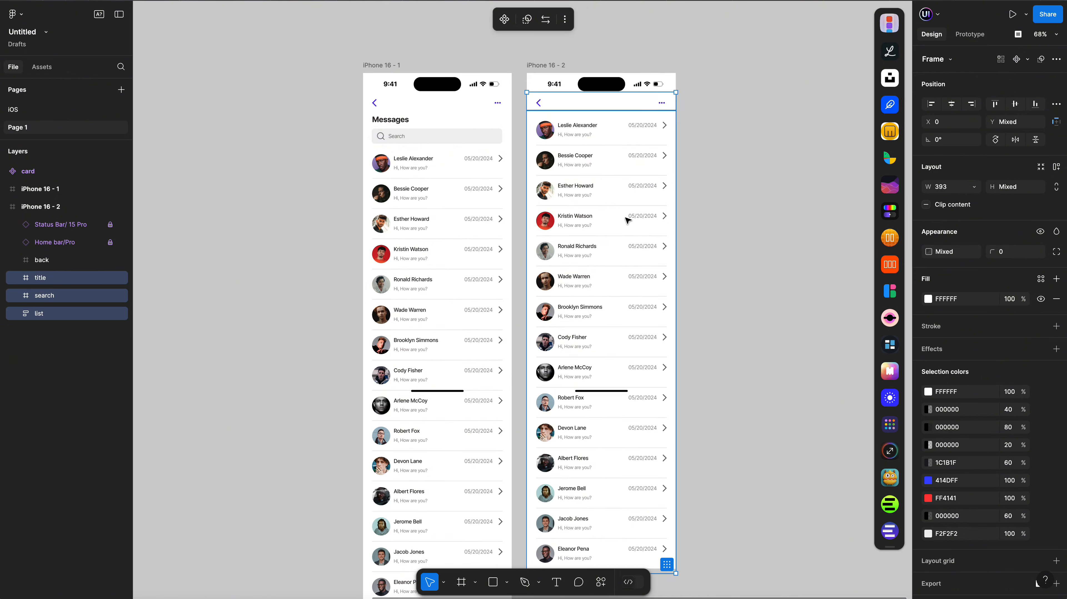
# Turn on Clip content for both the iPhone 16 - 1 and iPhone 16 - 2 frames
pyautogui.click(55, 193)
pyautogui.click(927, 223)
pyautogui.click(46, 207)
pyautogui.click(4, 207)
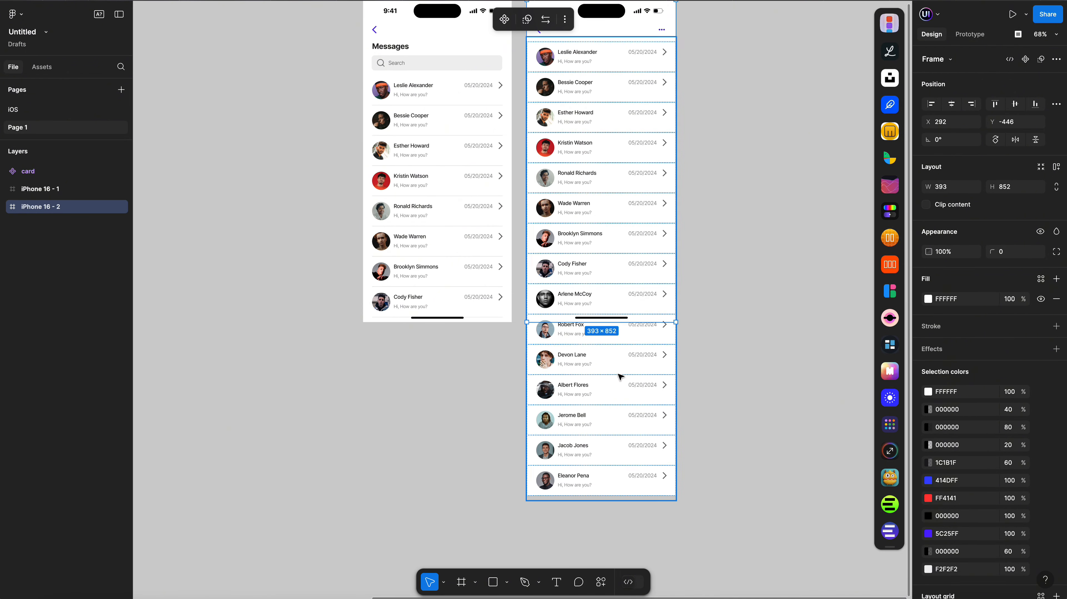
pyautogui.click(926, 205)
# Shorten the list frame in iPhone 16 - 2 to a height of 719, ending above the home bar
pyautogui.click(4, 208)
pyautogui.click(40, 314)
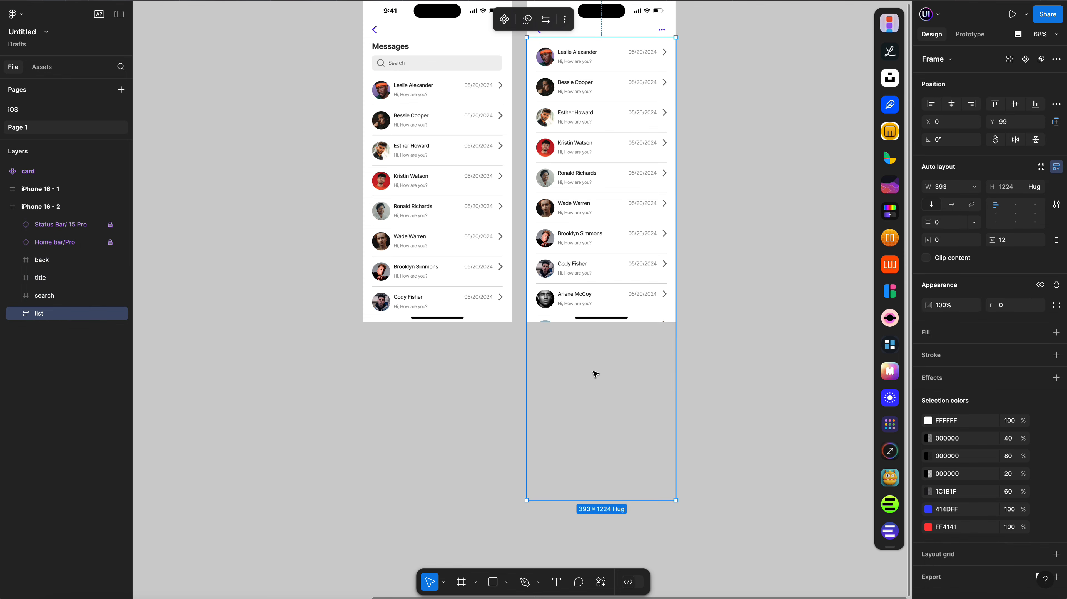
pyautogui.scroll(5, 635, 311)
pyautogui.moveTo(593, 311); pyautogui.dragTo(591, 338)
pyautogui.scroll(2, 591, 338)
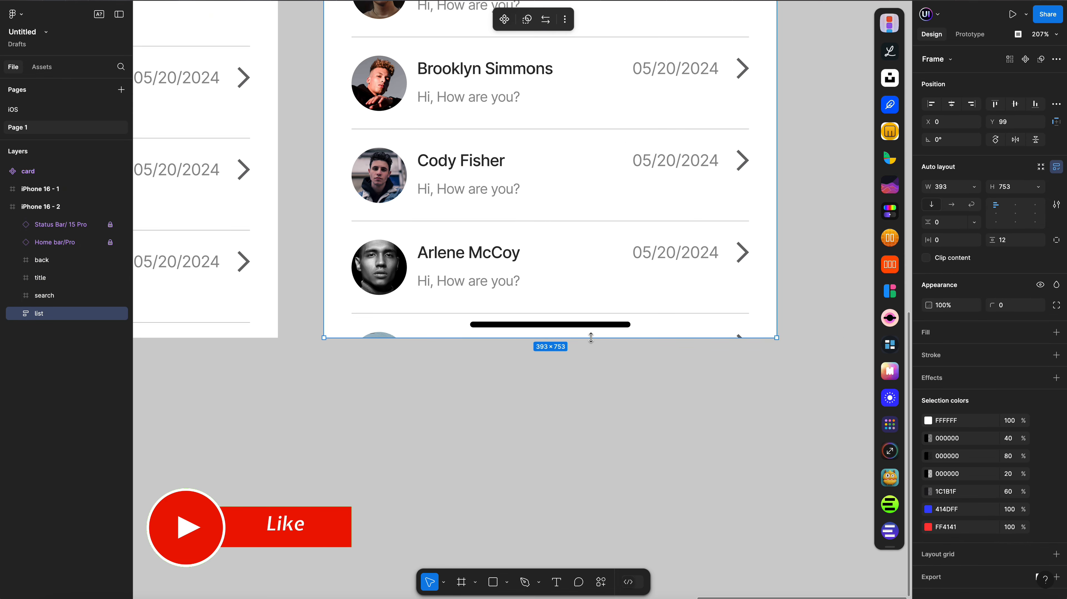
pyautogui.scroll(-5, 605, 301)
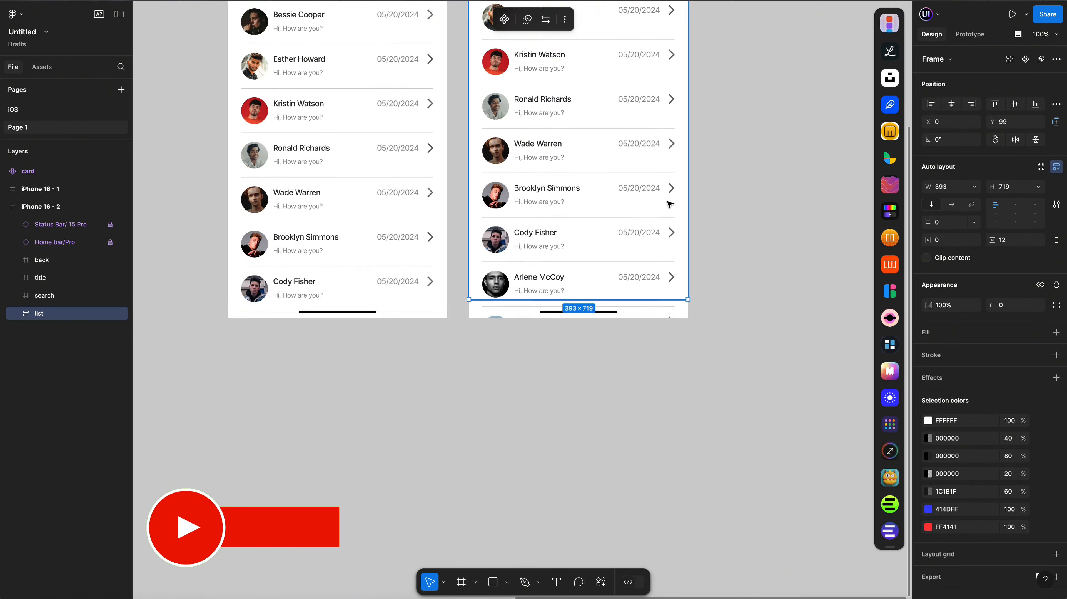
# Open the prototype scroll behavior settings of the iPhone 16 - 2 list, then clear the selection
pyautogui.click(971, 35)
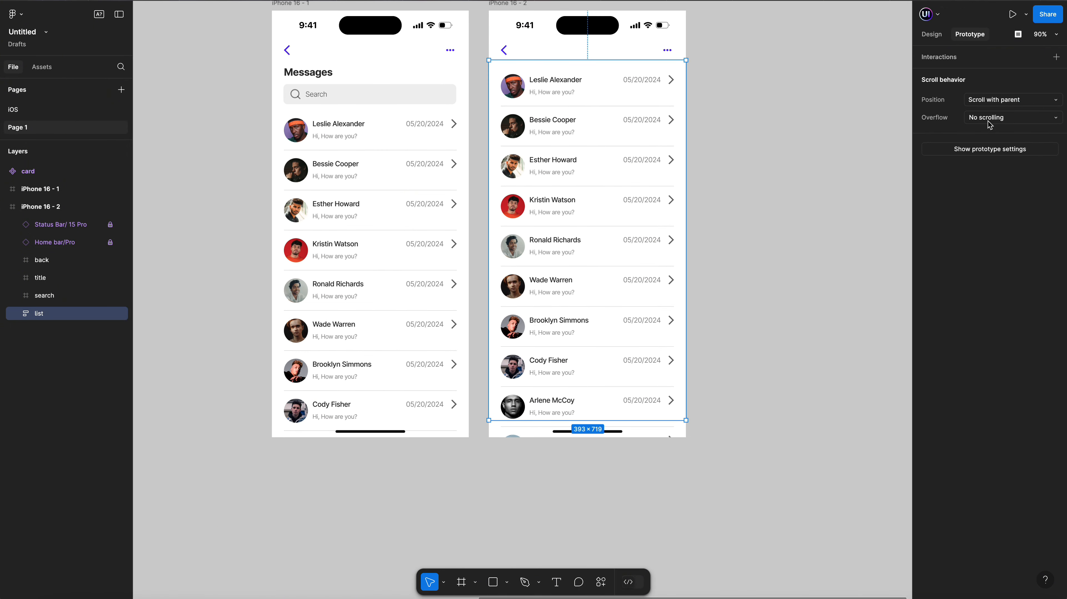
pyautogui.click(742, 174)
pyautogui.hscroll(-2, 741, 174)
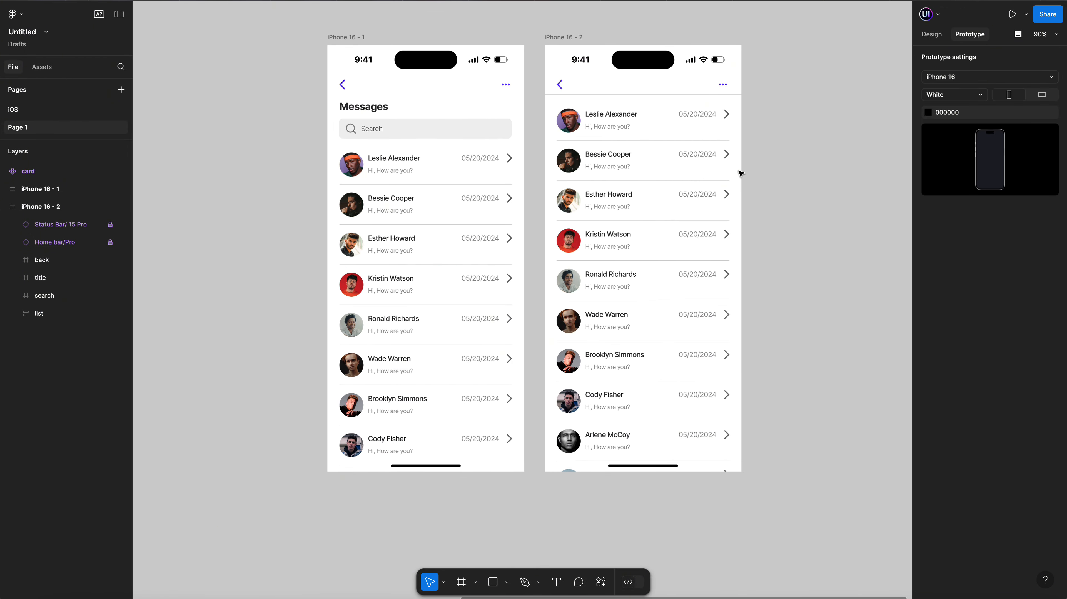
# Link the message list in iPhone 16 - 1 to the iPhone 16 - 2 frame with a prototype connection
pyautogui.click(479, 183)
pyautogui.scroll(-3, 479, 183)
pyautogui.hotkey('alt', 'l')
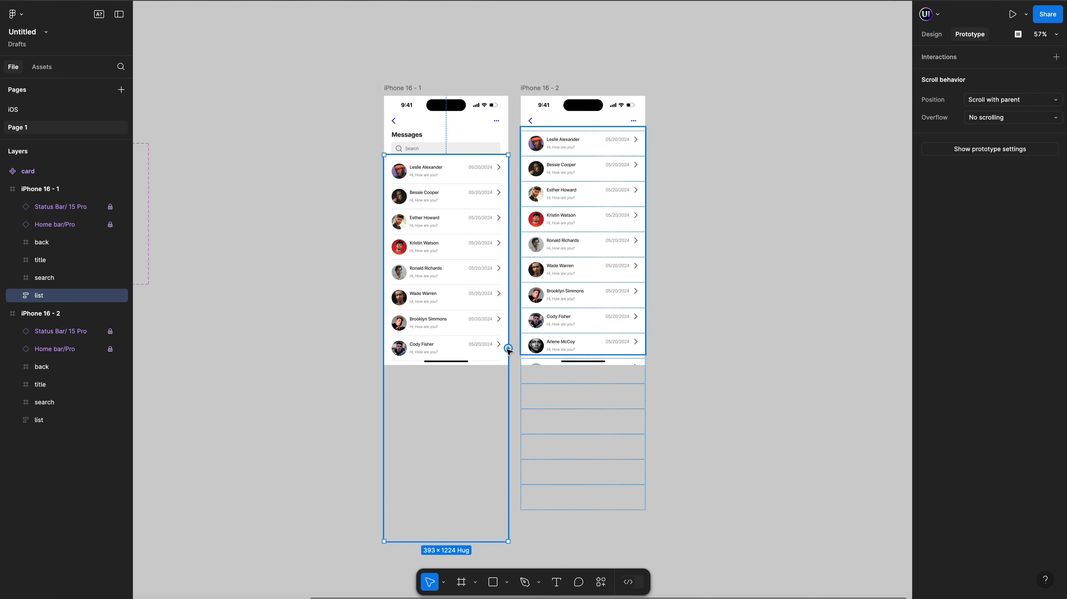
pyautogui.moveTo(508, 348); pyautogui.dragTo(541, 233)
pyautogui.scroll(3, 567, 208)
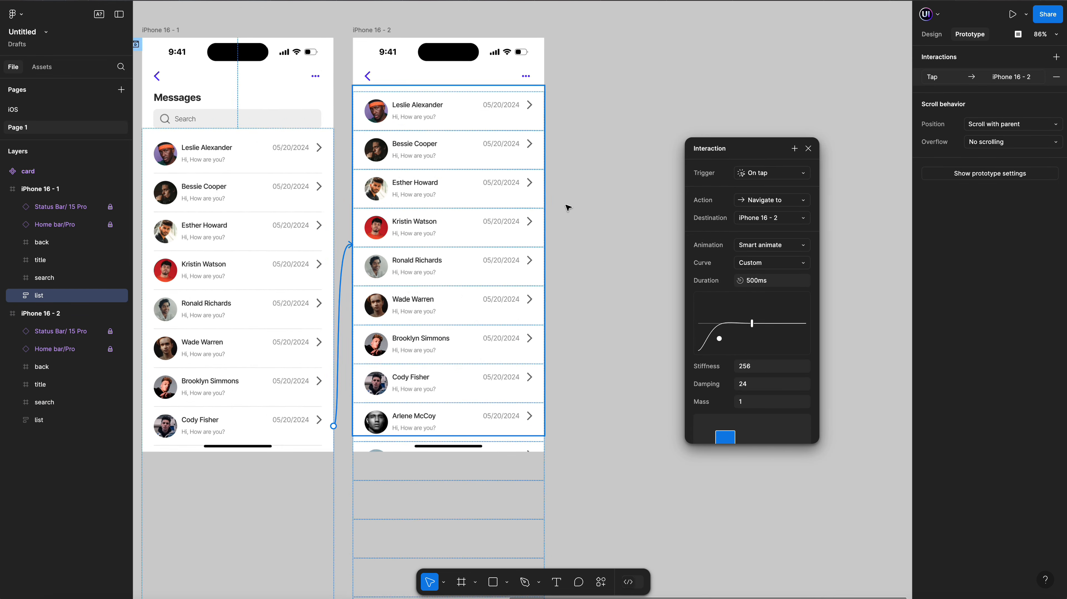
# Set the new connection's Smart animate curve to Ease in and out with a 500 ms duration
pyautogui.scroll(1, 568, 208)
pyautogui.hscroll(-3, 568, 207)
pyautogui.click(766, 268)
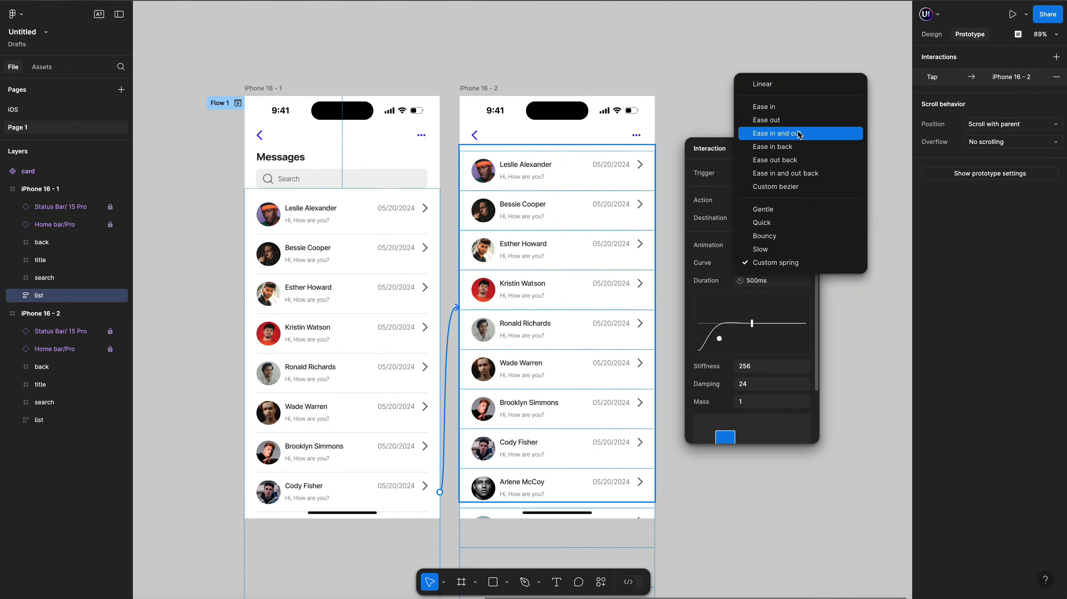
pyautogui.click(767, 134)
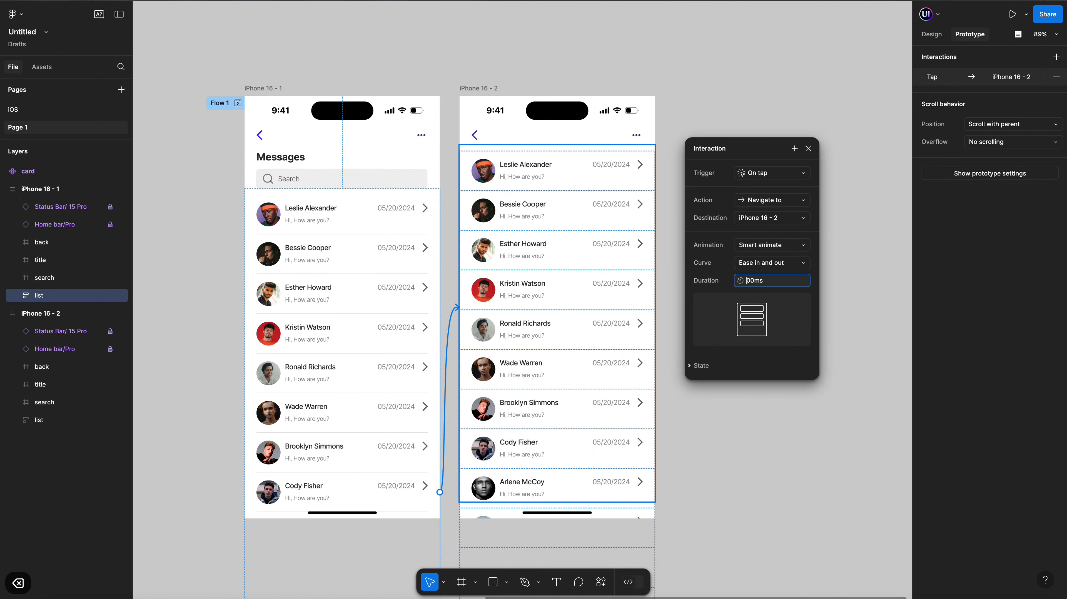
pyautogui.click(807, 149)
# Link the list in iPhone 16 - 2 back to iPhone 16 - 1 with an On drag trigger
pyautogui.click(554, 269)
pyautogui.moveTo(459, 324); pyautogui.dragTo(765, 219)
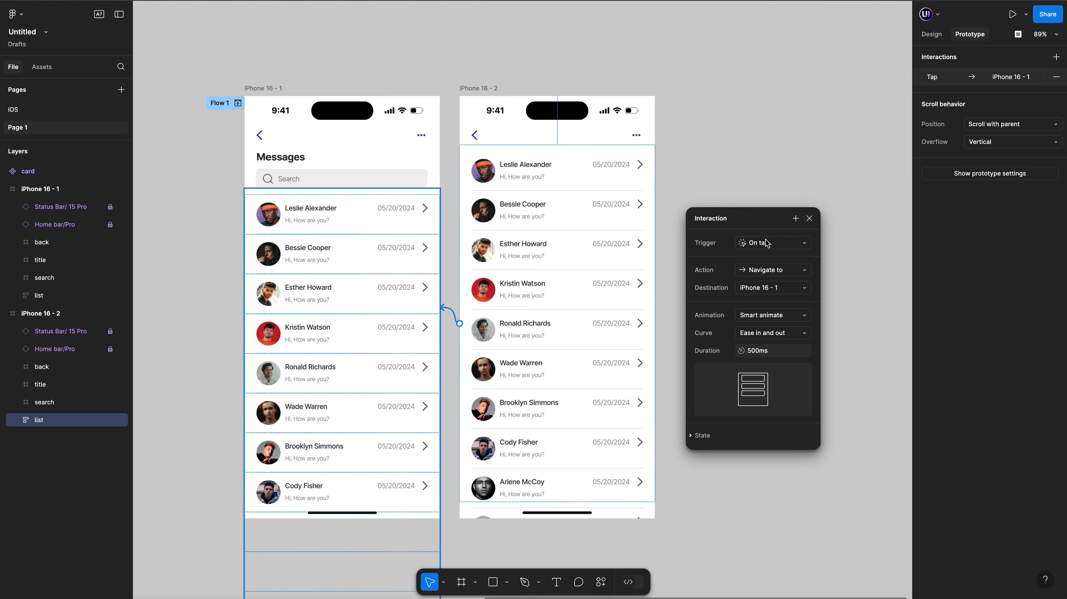
pyautogui.click(788, 247)
pyautogui.click(777, 258)
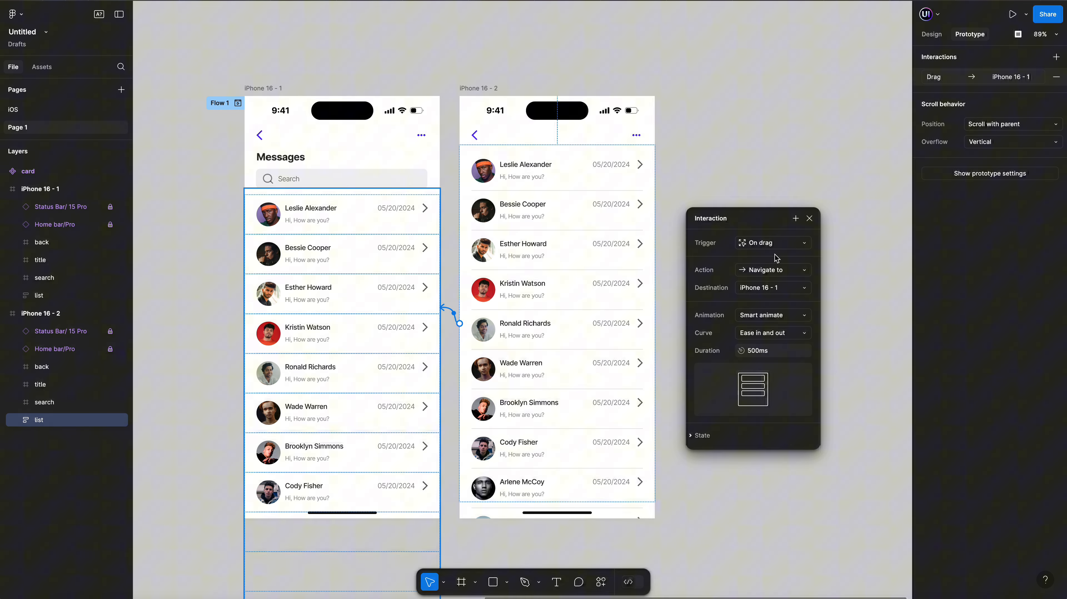
pyautogui.click(809, 220)
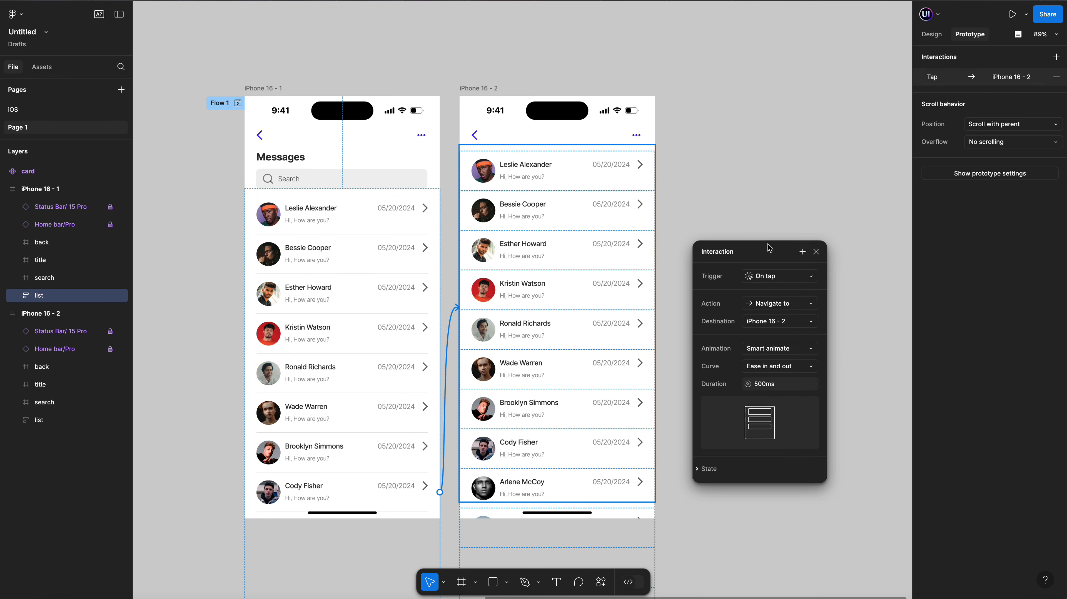
# Change the trigger of the iPhone 16 - 1 list's connection to On drag
pyautogui.click(789, 258)
pyautogui.click(779, 273)
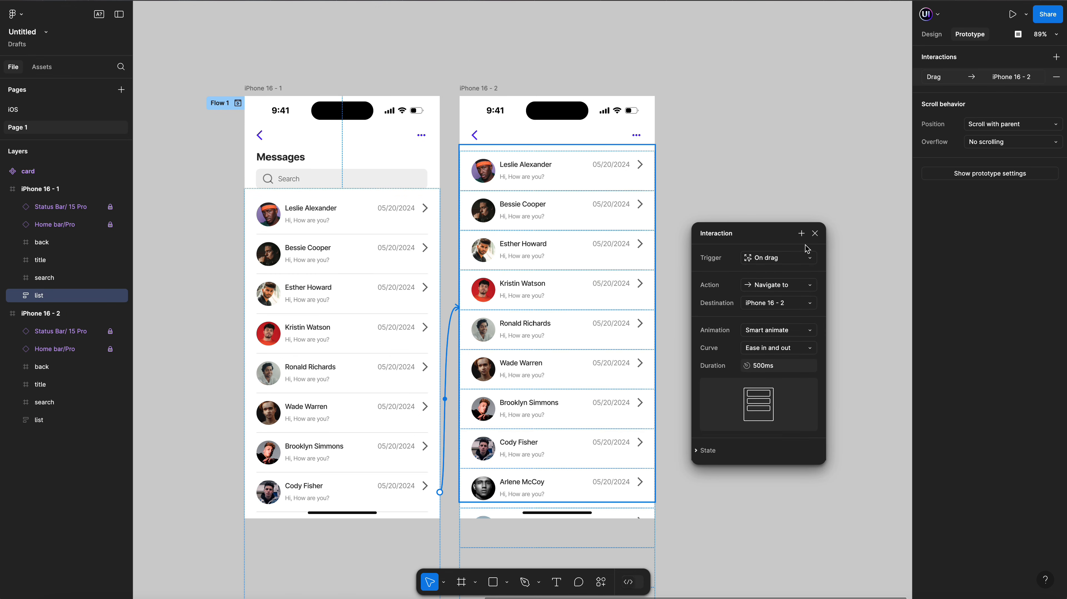
pyautogui.click(815, 234)
# Clear the selection and collapse the layers of both iPhone 16 frames
pyautogui.click(761, 233)
pyautogui.scroll(-3, 756, 232)
pyautogui.click(6, 189)
pyautogui.click(6, 207)
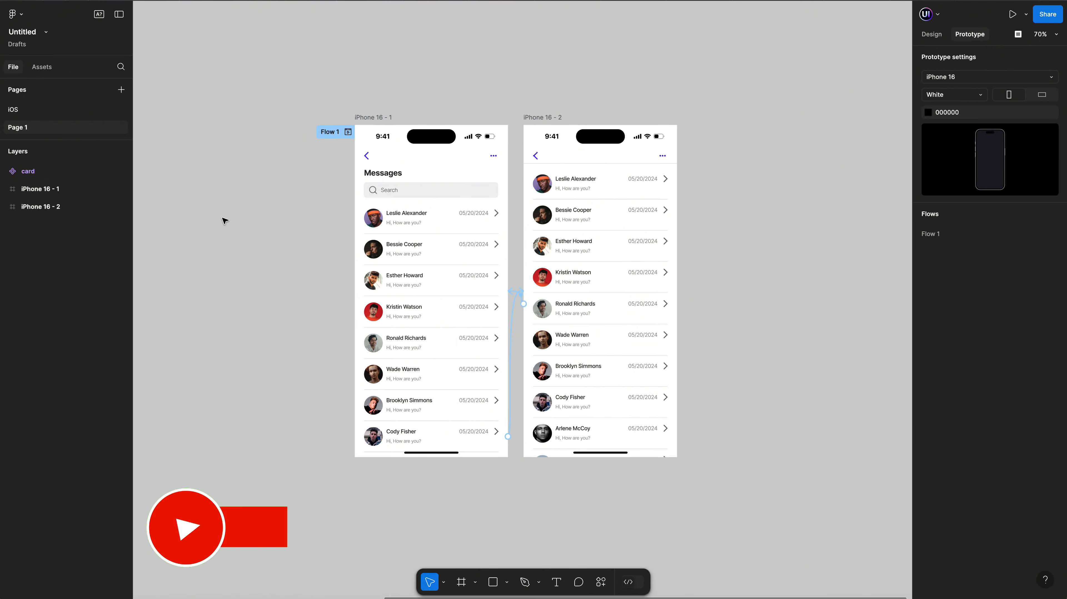
pyautogui.hscroll(5, 225, 221)
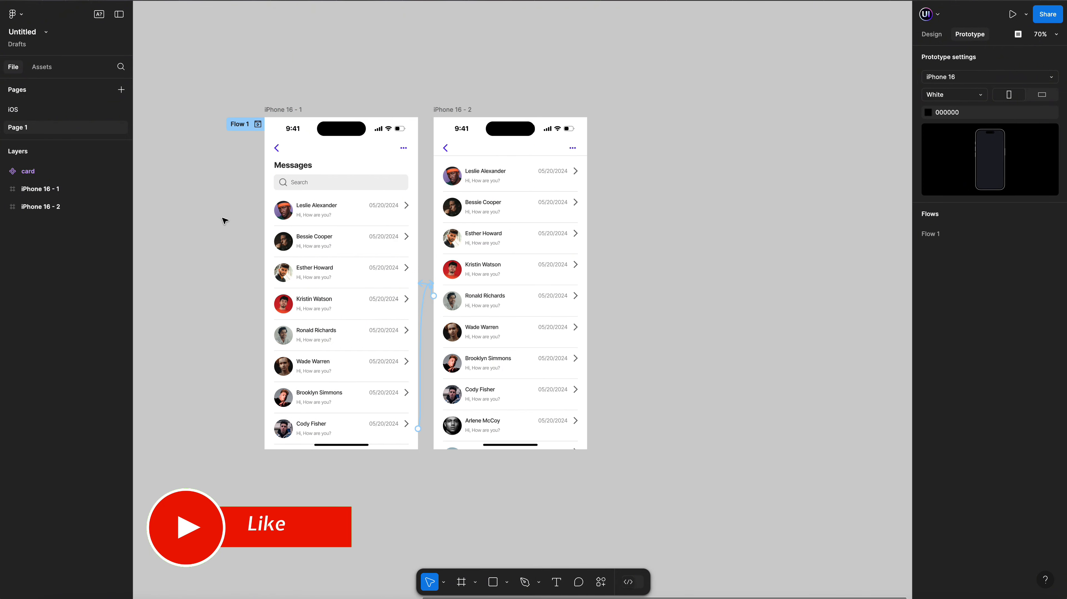
# Set the prototype background colour to the dark grey 454545
pyautogui.click(928, 113)
pyautogui.moveTo(778, 255); pyautogui.dragTo(778, 222)
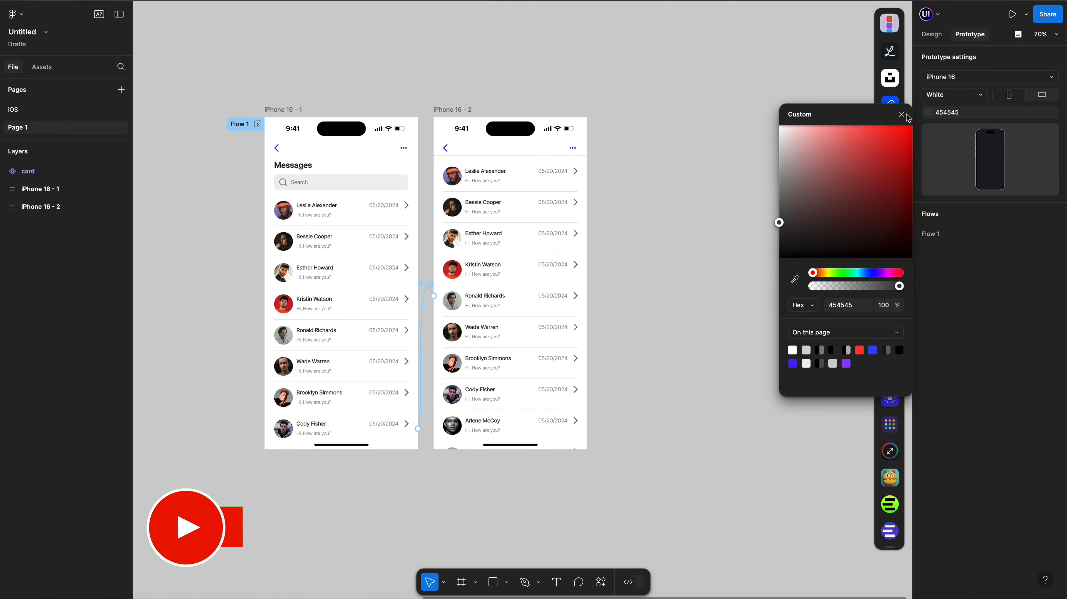
pyautogui.click(903, 114)
pyautogui.hscroll(-3, 741, 119)
# Preview the prototype and test swiping message cards left and deleting them, three at the head of the list and one in the second row
pyautogui.click(965, 38)
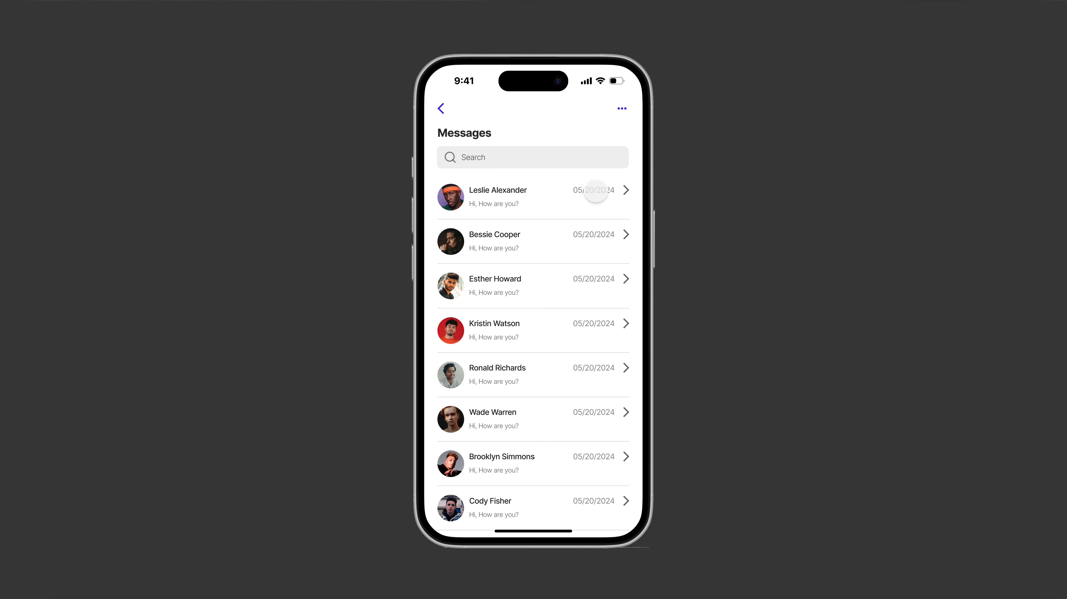
pyautogui.moveTo(595, 191); pyautogui.dragTo(510, 198)
pyautogui.click(617, 196)
pyautogui.moveTo(604, 198); pyautogui.dragTo(516, 198)
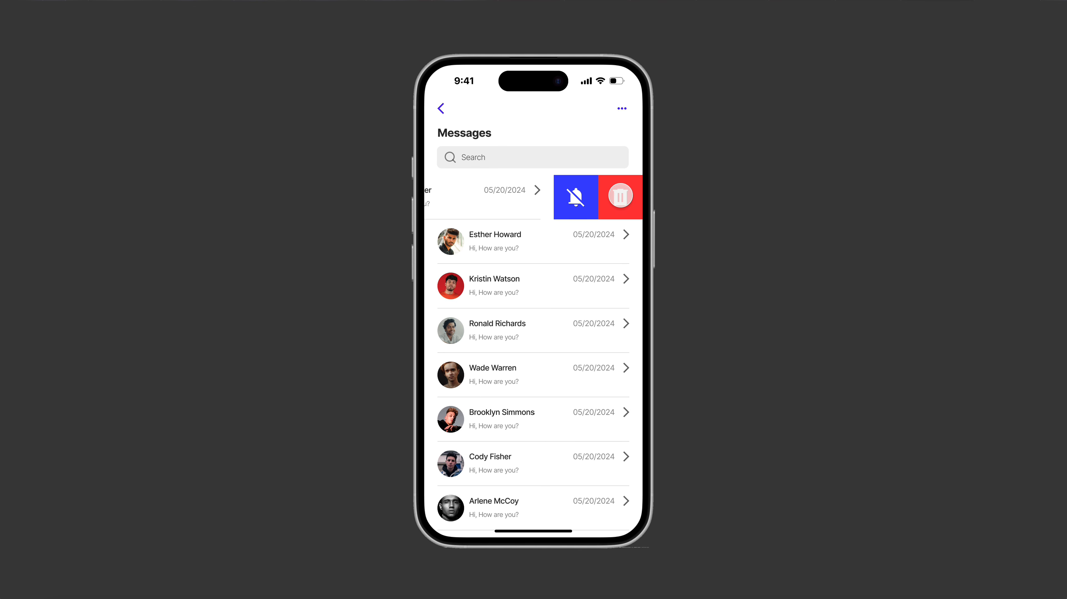
pyautogui.click(619, 196)
pyautogui.moveTo(611, 199); pyautogui.dragTo(521, 200)
pyautogui.click(619, 197)
pyautogui.moveTo(608, 235); pyautogui.dragTo(514, 238)
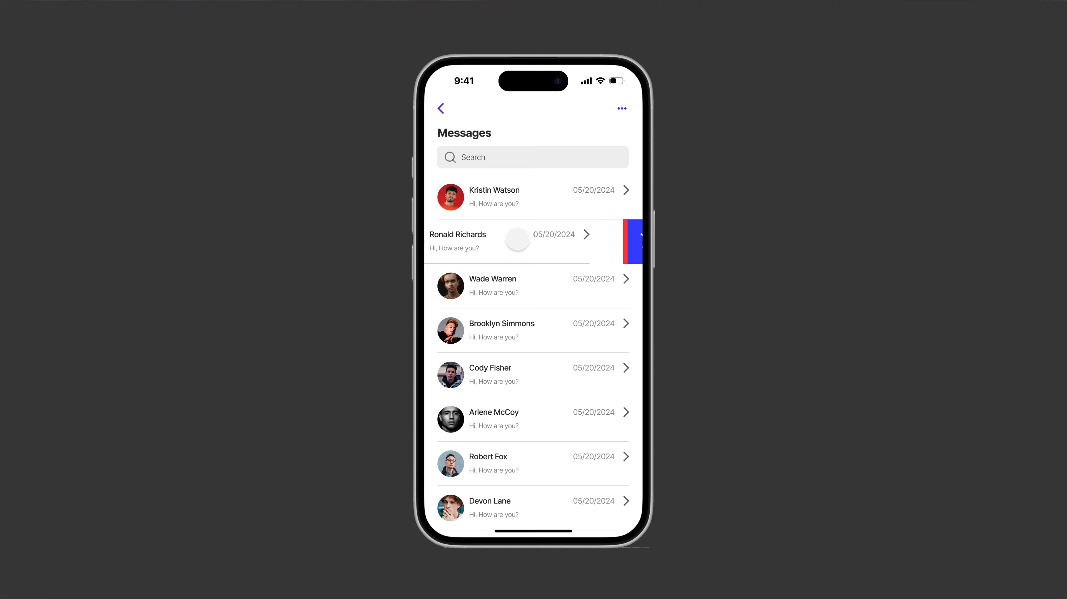
pyautogui.click(617, 237)
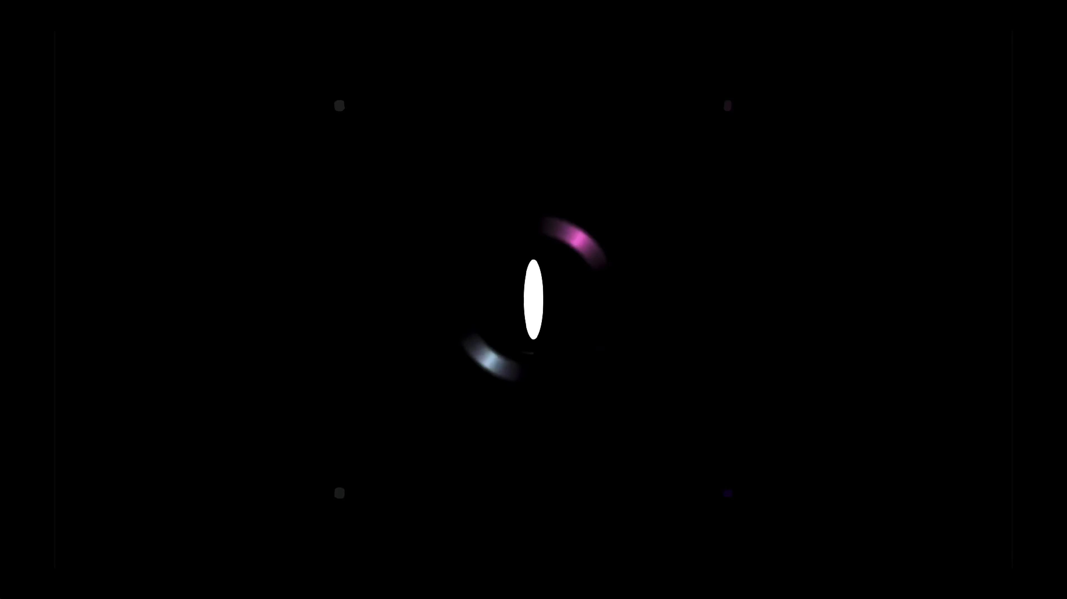